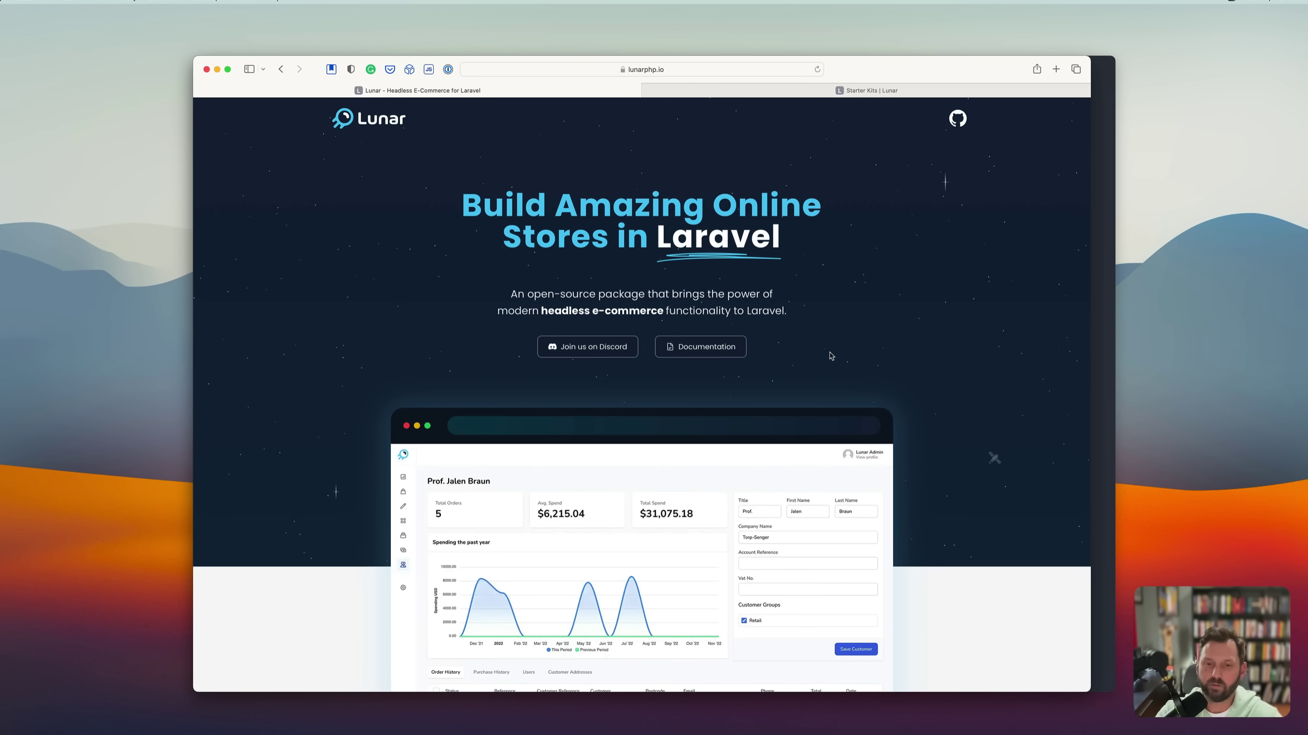
Browse the Lunar docs and open the Starter Kits and Installation pages.
scroll(820, 367, "down", 1)
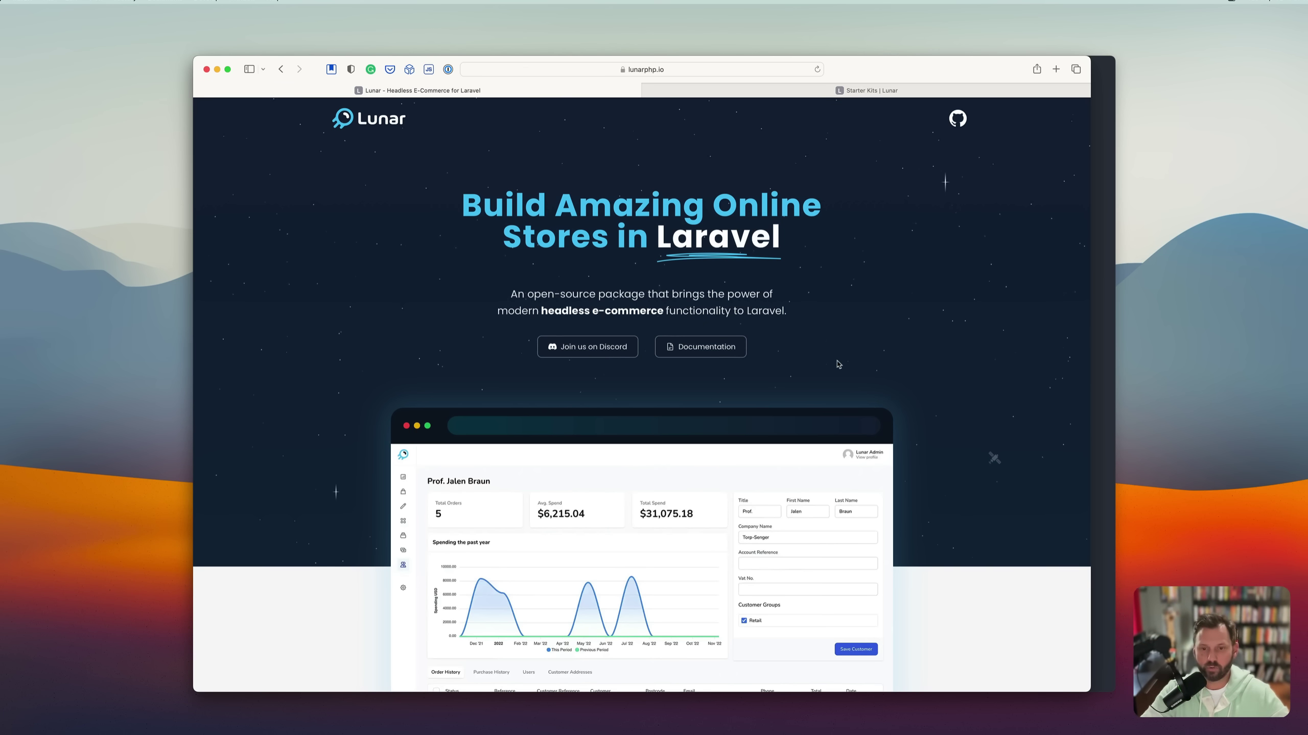
scroll(838, 364, "down", 3)
scroll(875, 391, "up", 3)
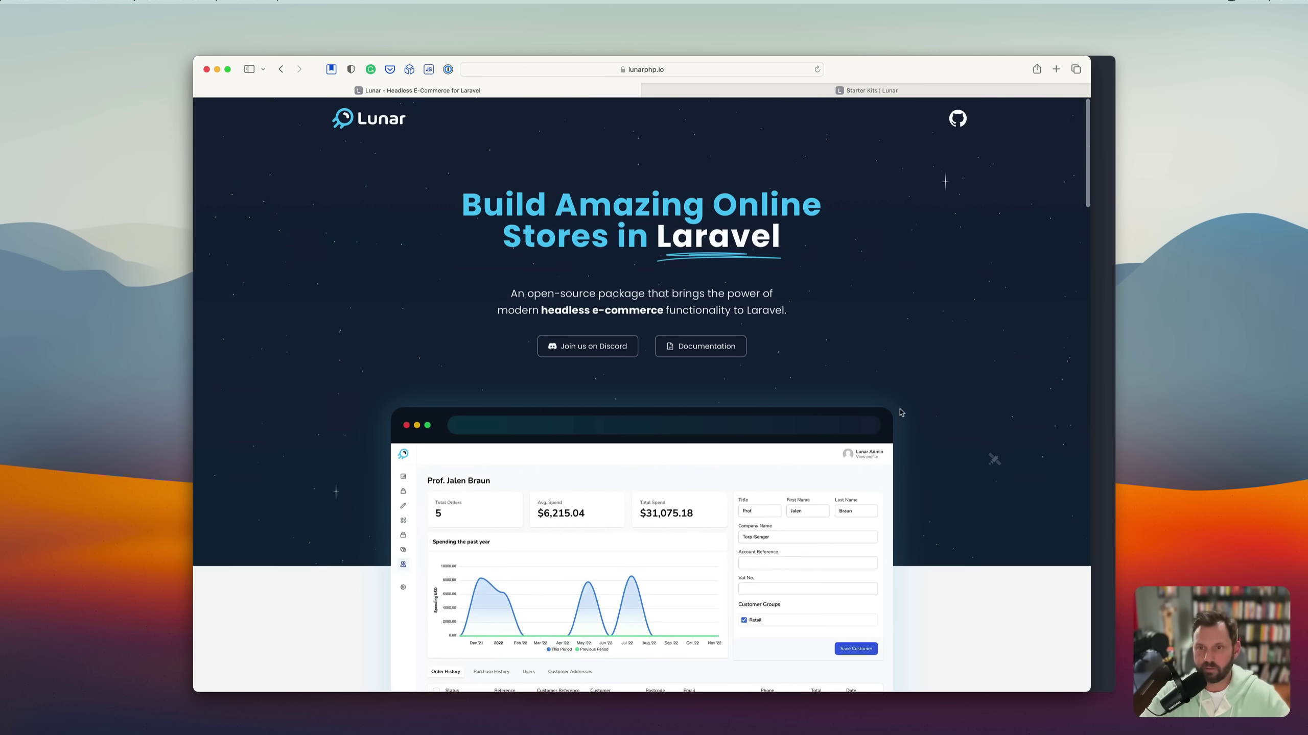
scroll(901, 412, "down", 10)
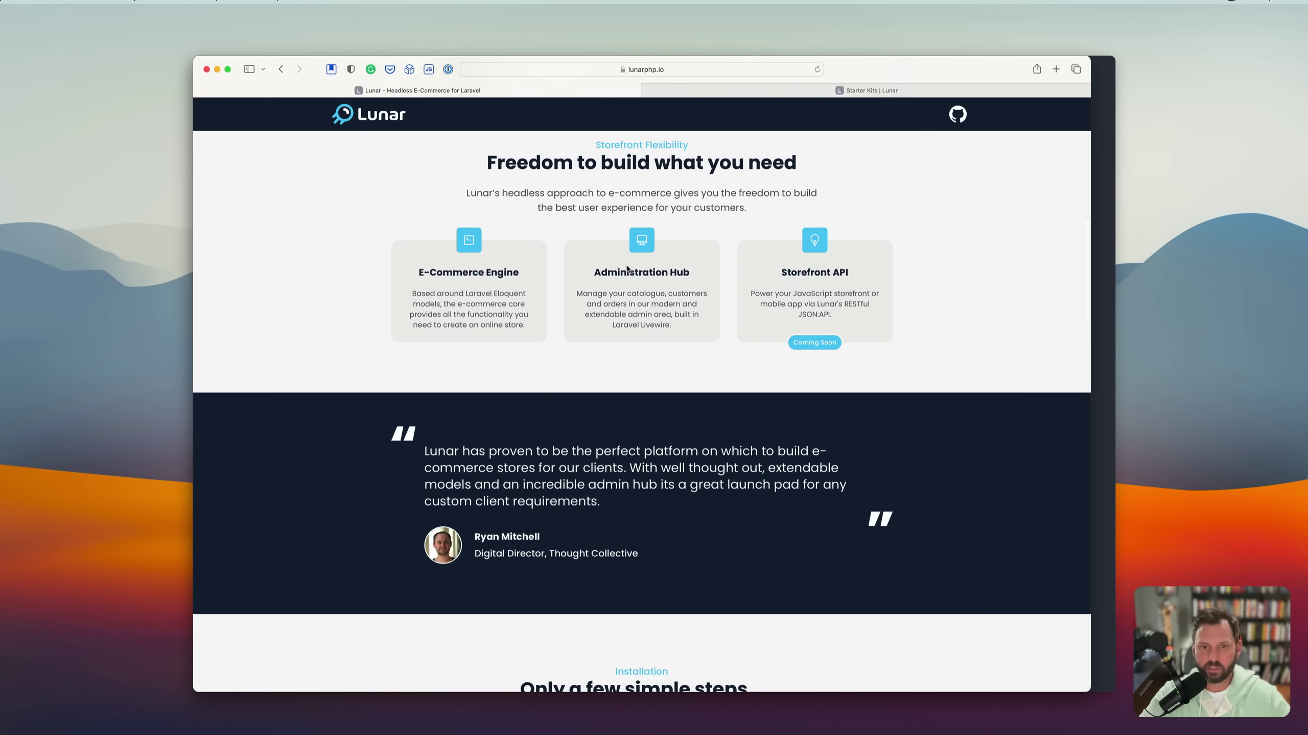
scroll(772, 275, "down", 7)
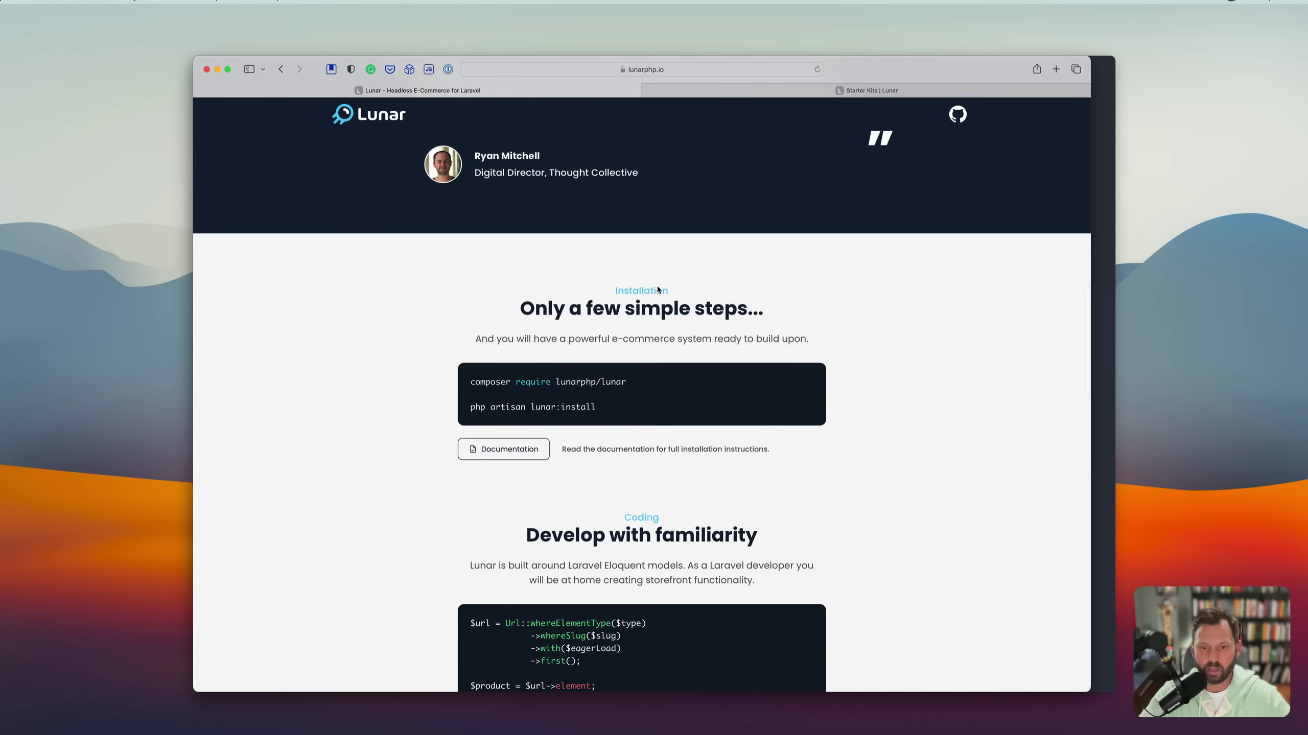
scroll(658, 290, "down", 5)
scroll(646, 335, "up", 20)
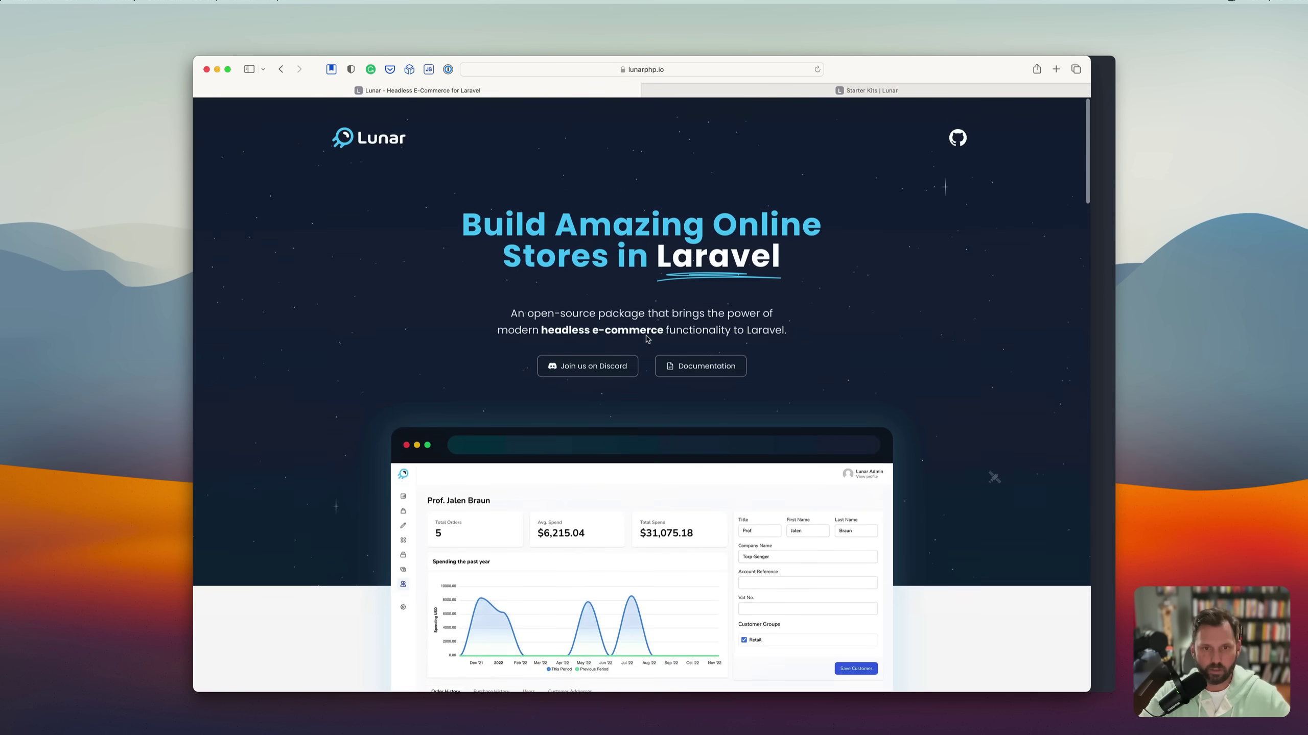
left_click(731, 91)
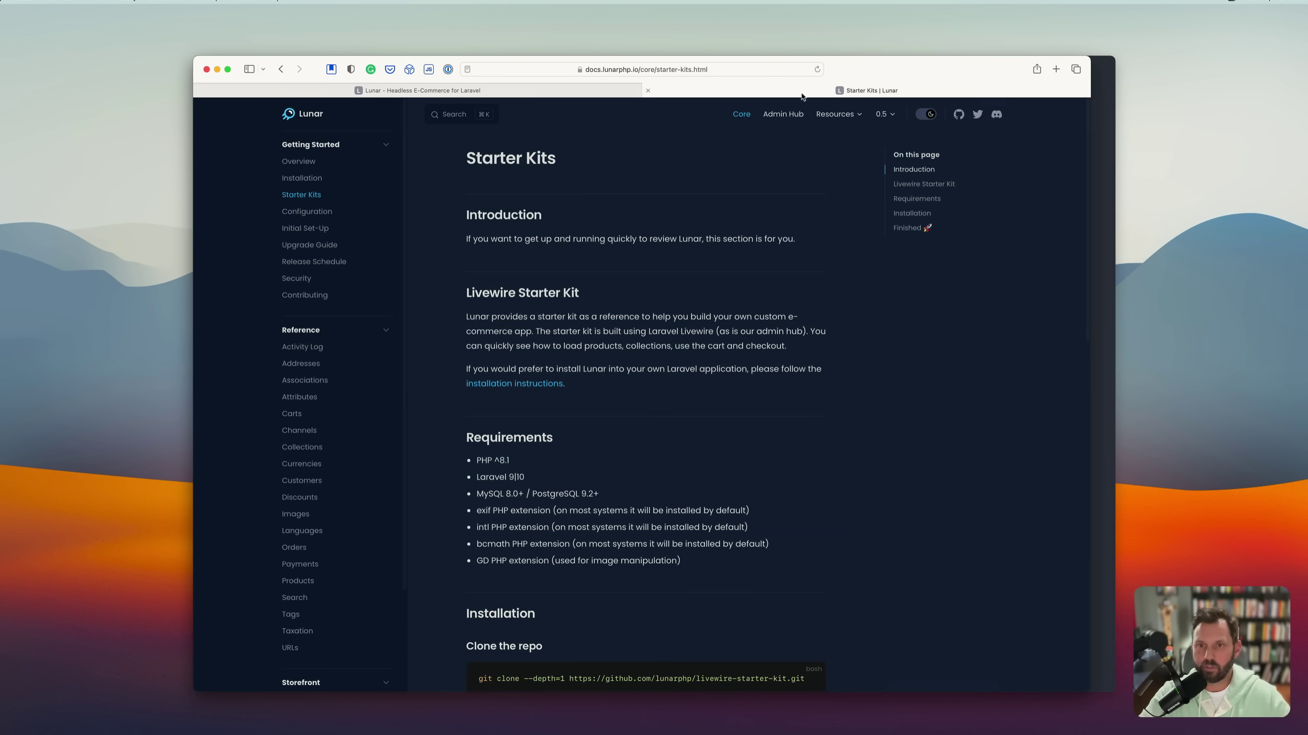
left_click(306, 181)
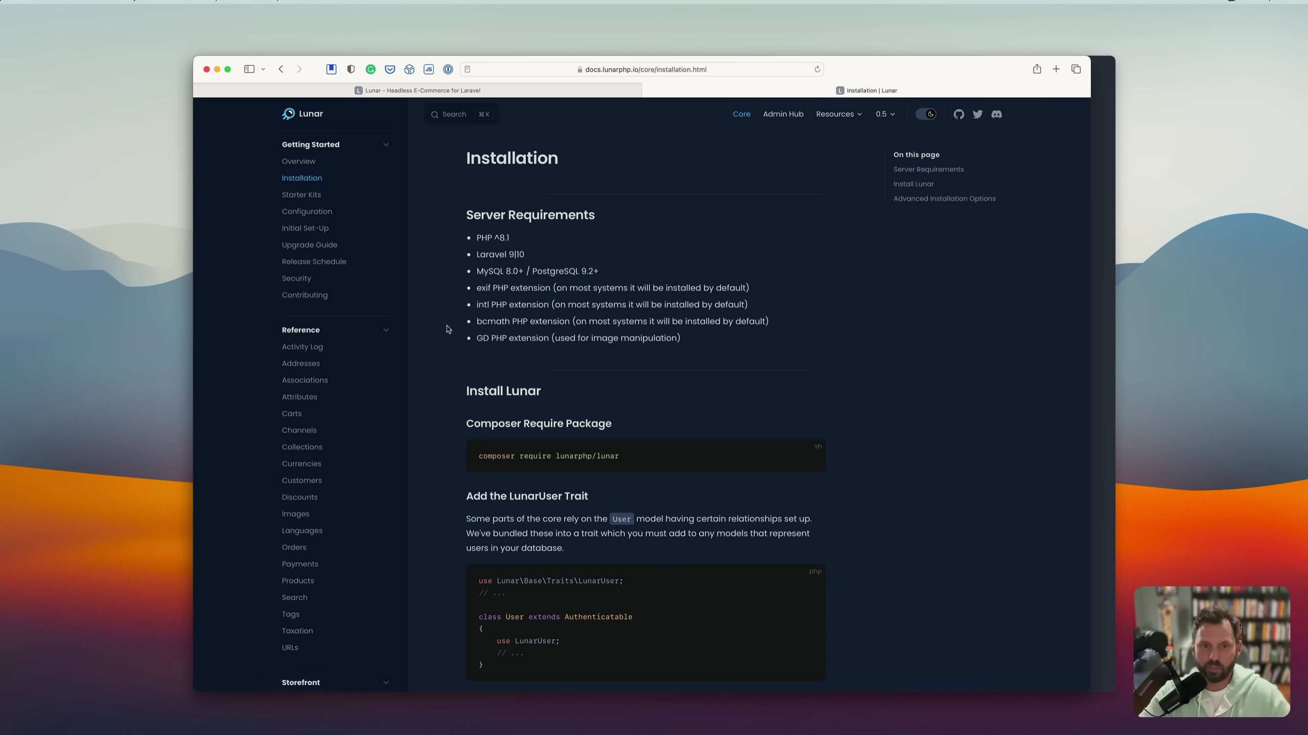
Return to the Starter Kits page and copy the livewire-starter-kit git clone command.
scroll(446, 309, "down", 2)
scroll(447, 325, "up", 2)
left_click(308, 195)
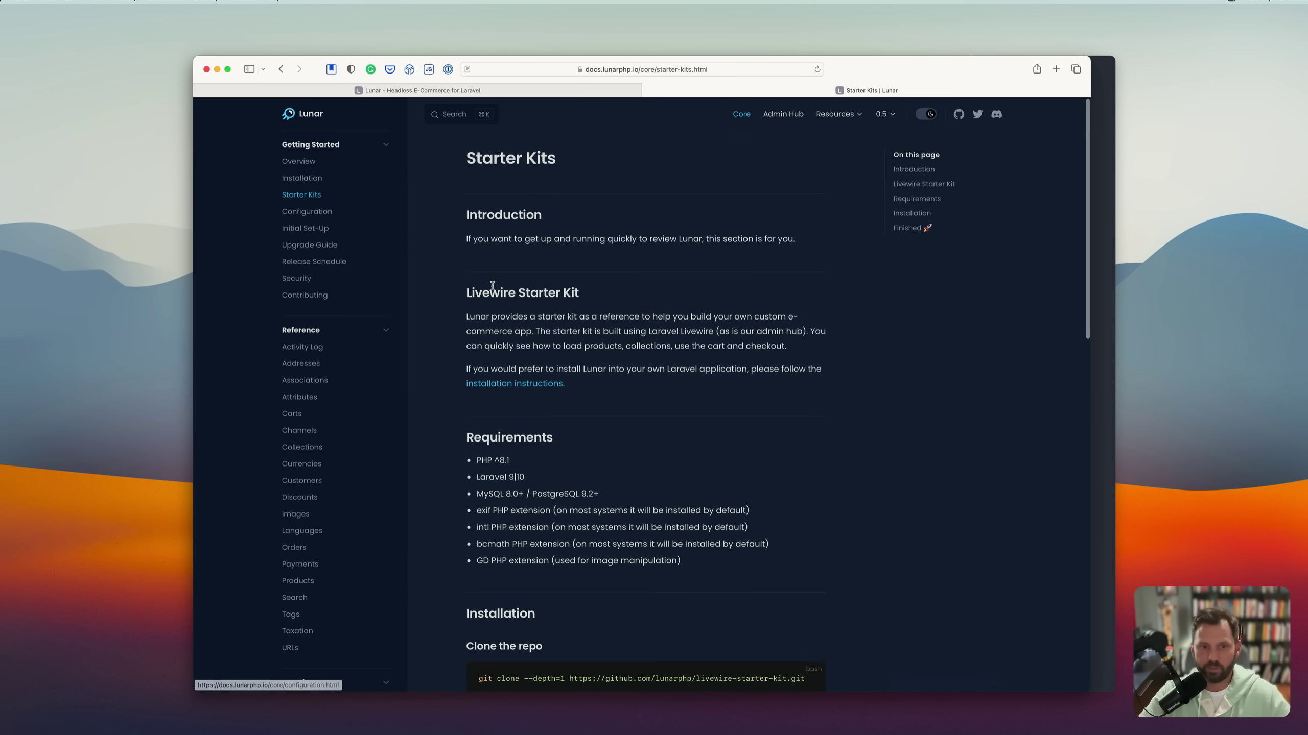
scroll(678, 306, "down", 10)
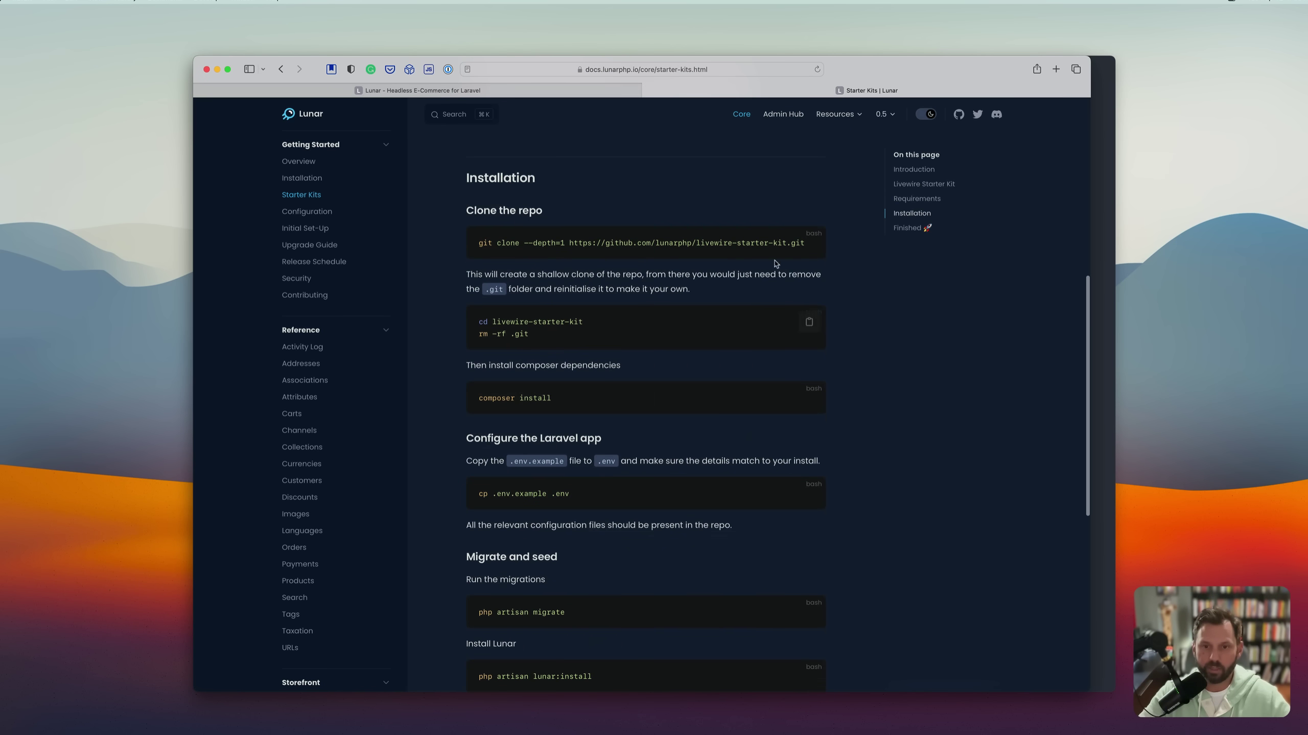
left_click(809, 243)
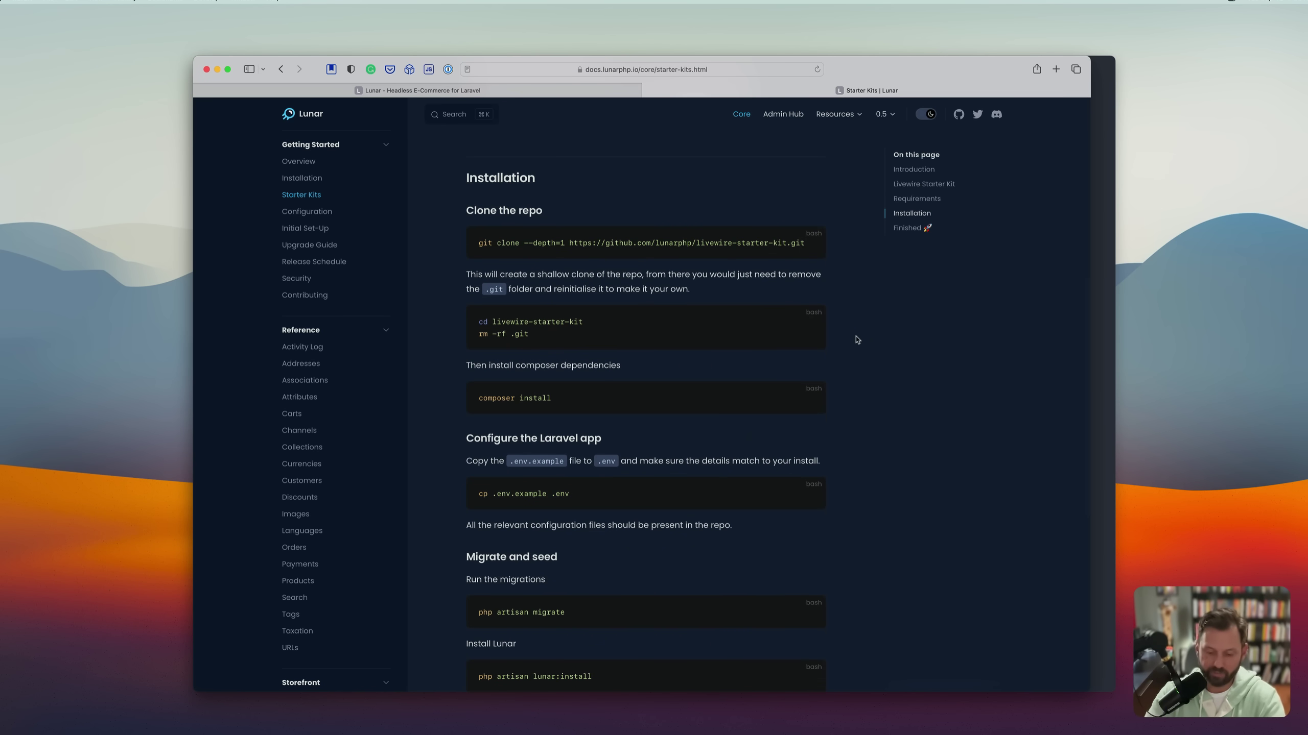
Launch iTerm and run the copied git clone command for the Livewire starter kit.
key("super+space")
type("iterm")
key("Return")
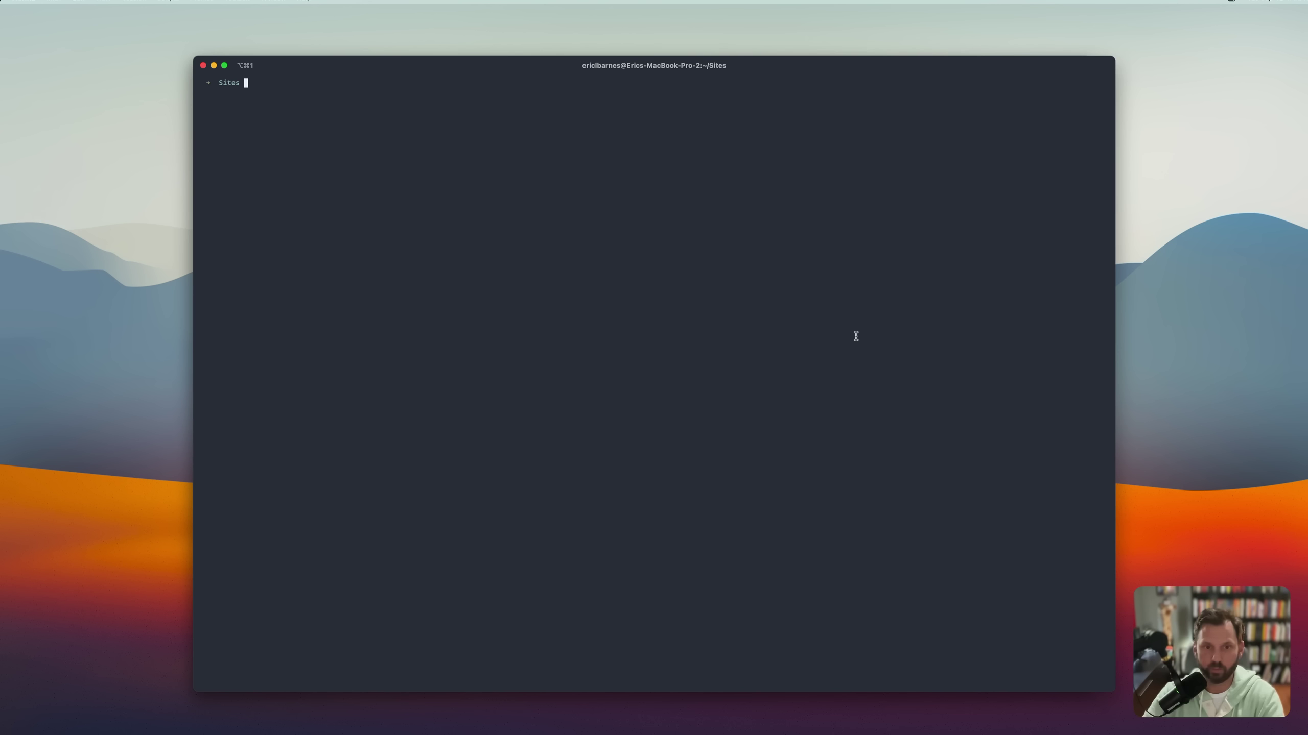
key("super+v")
key("Return")
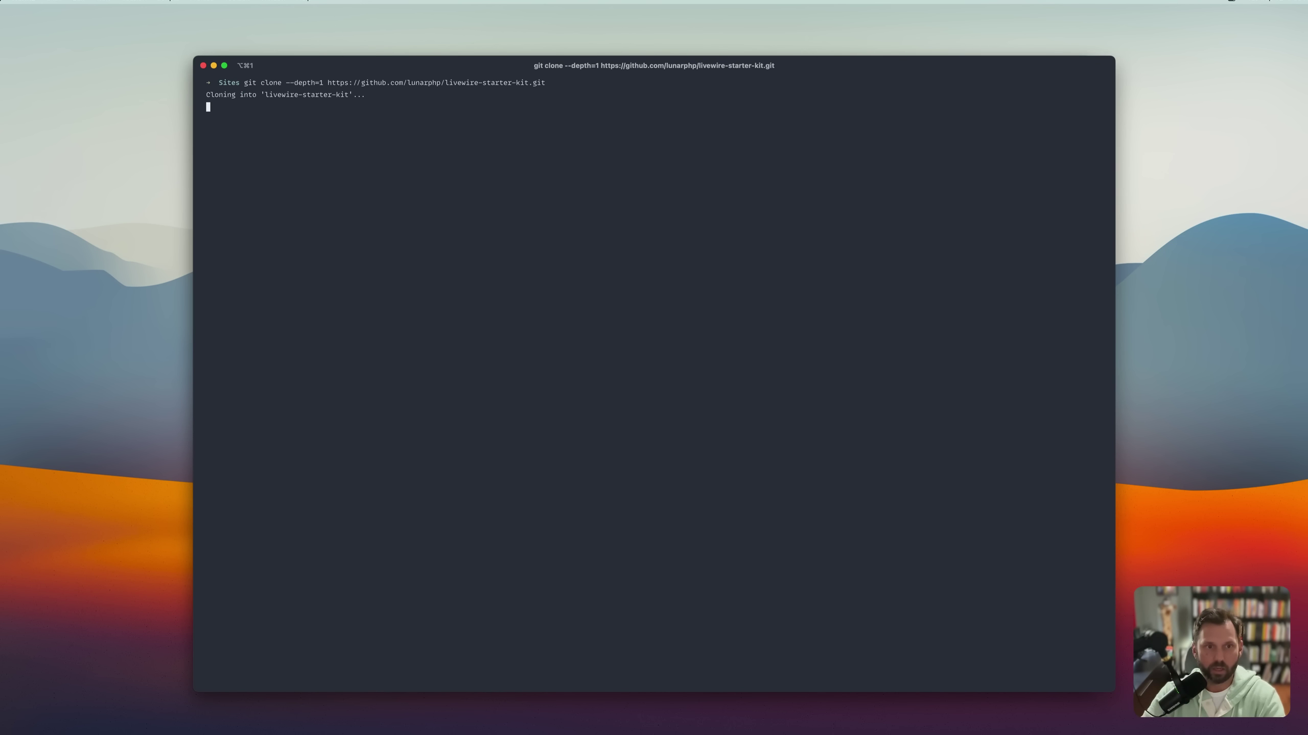
Copy and run the cd into livewire-starter-kit and rm -rf .git commands.
key("super+Tab")
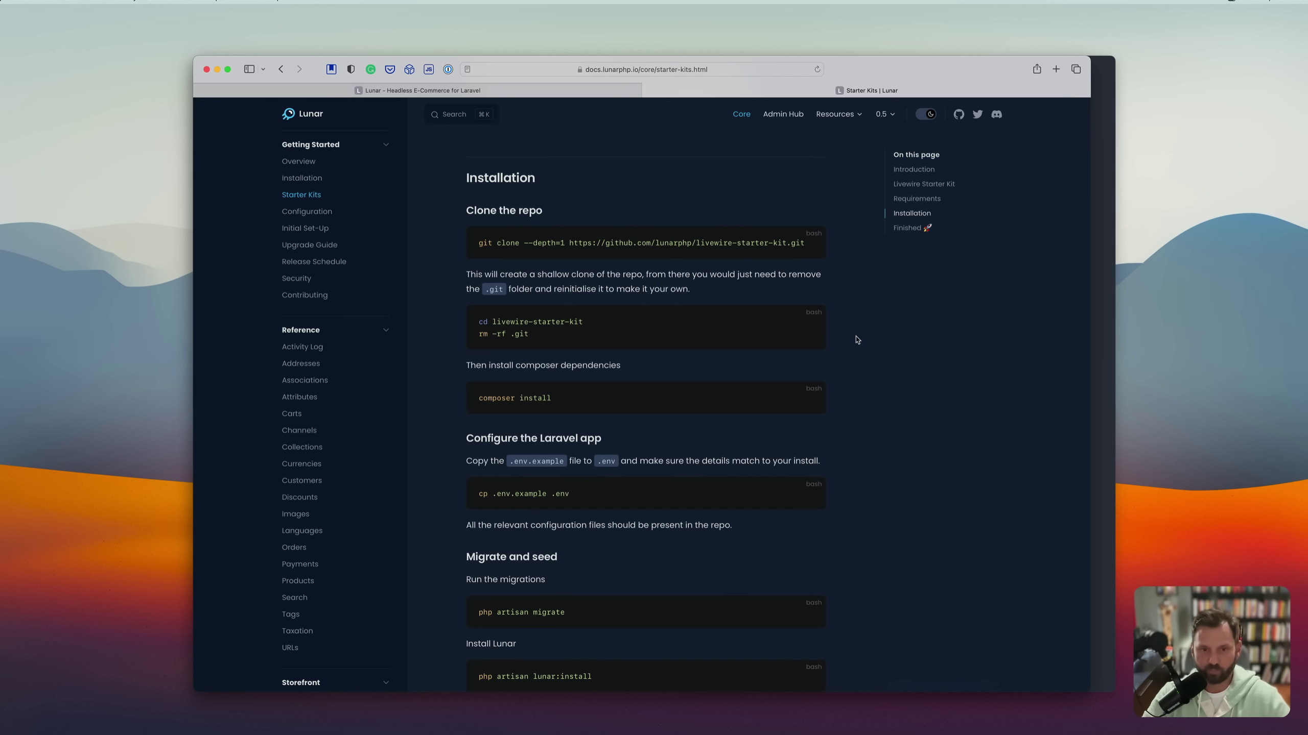
left_click(809, 322)
key("super+Tab")
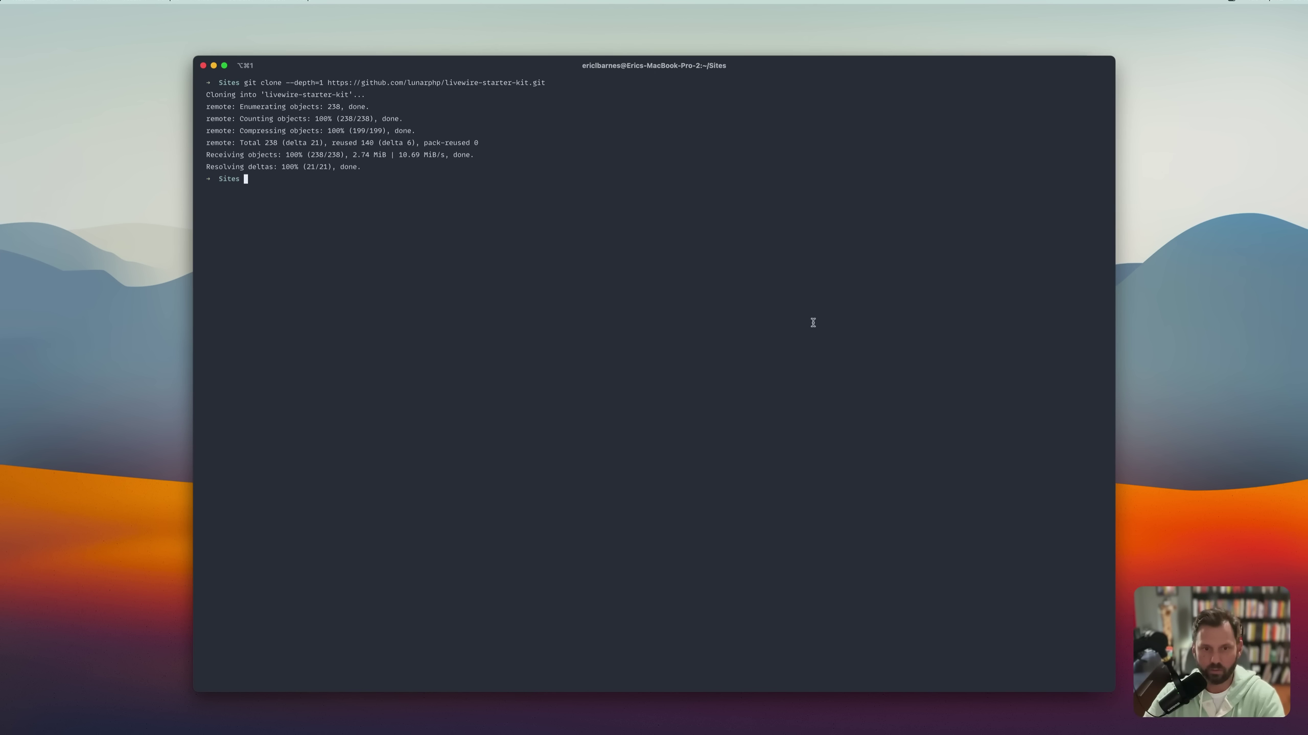
key("super+v")
key("Return")
Copy and run composer install in the starter kit folder.
key("super+Tab")
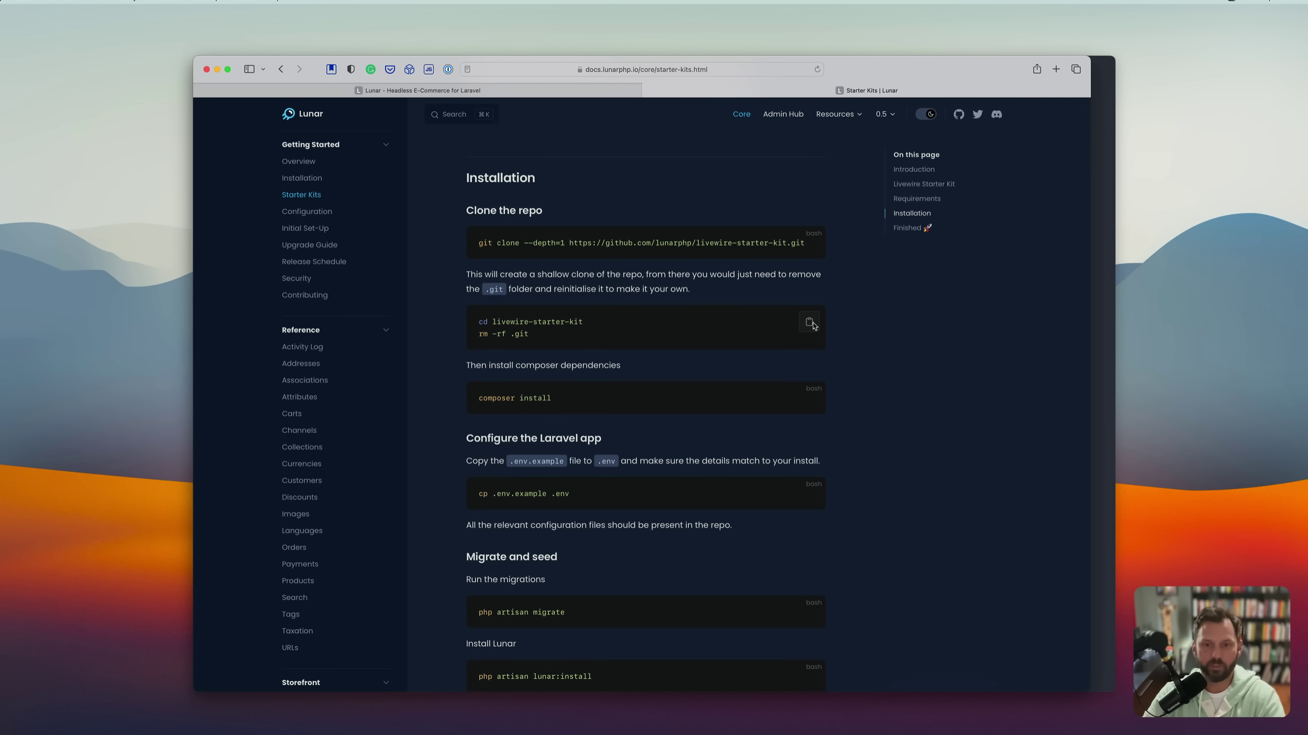
left_click(809, 400)
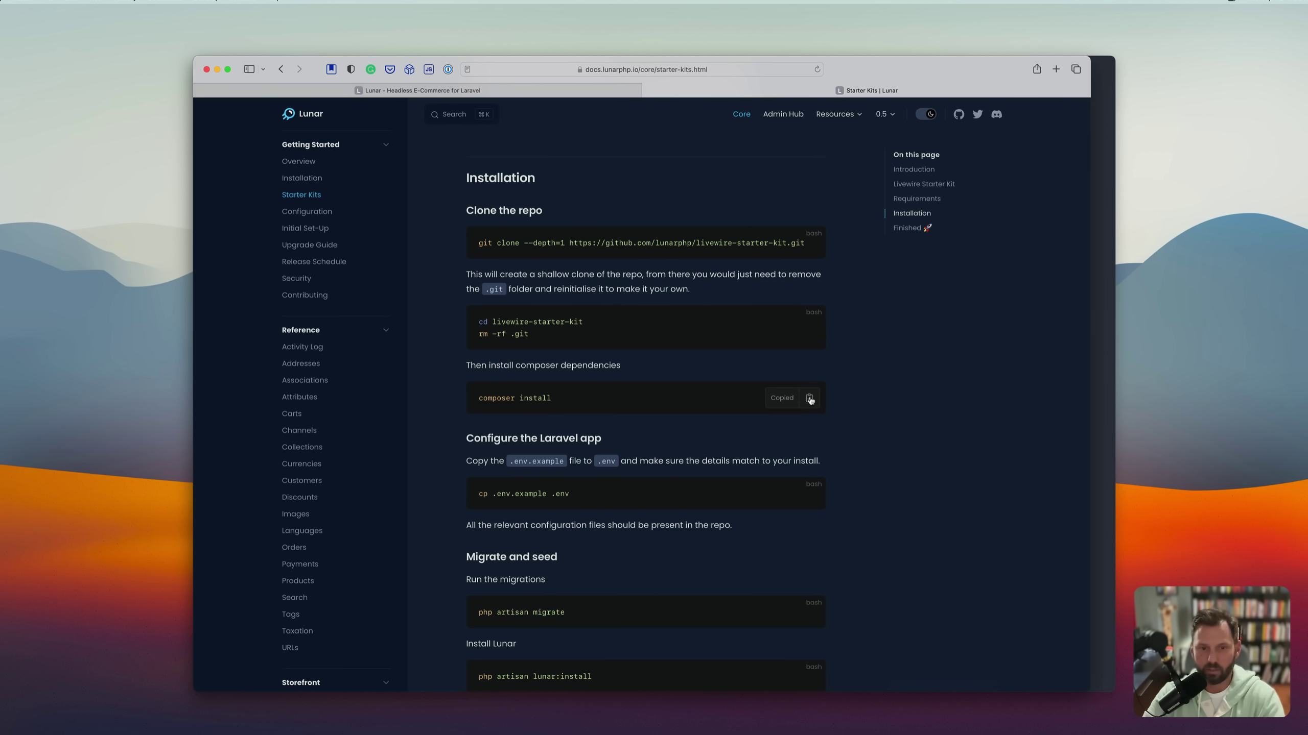
key("super+Tab")
key("super+v")
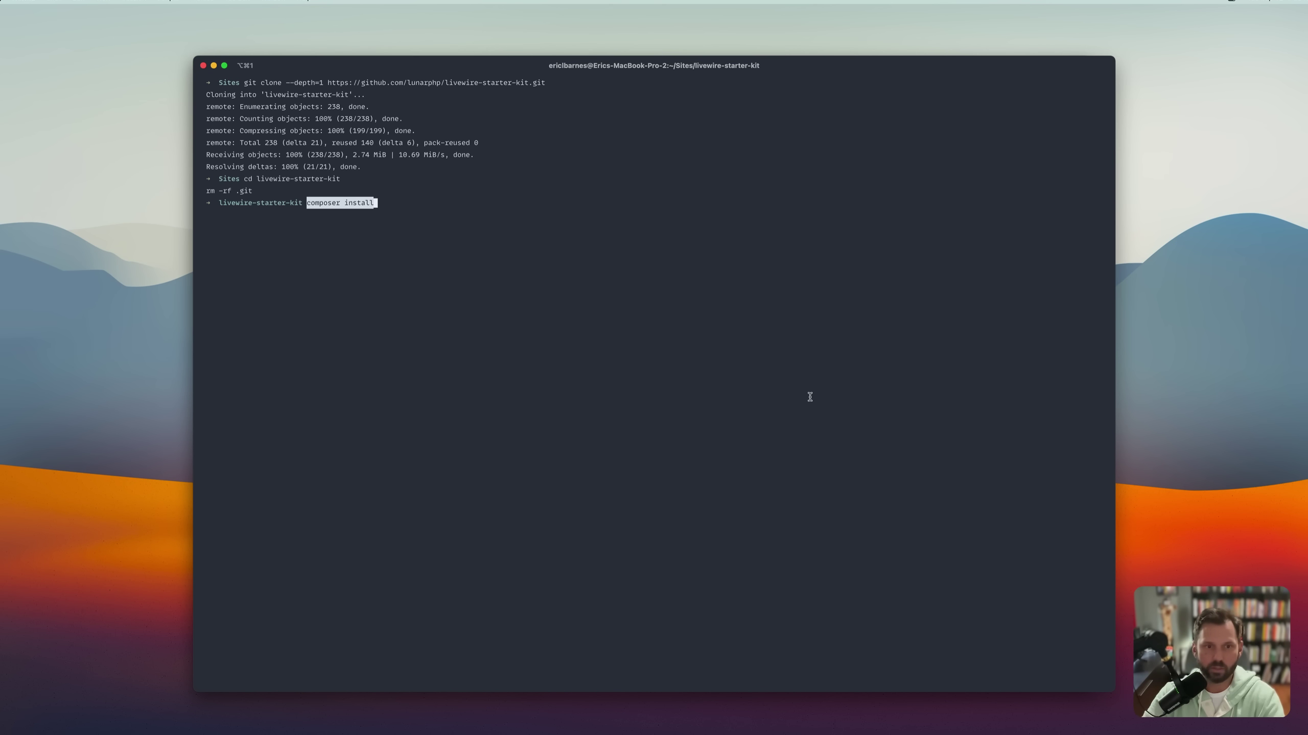
key("Return")
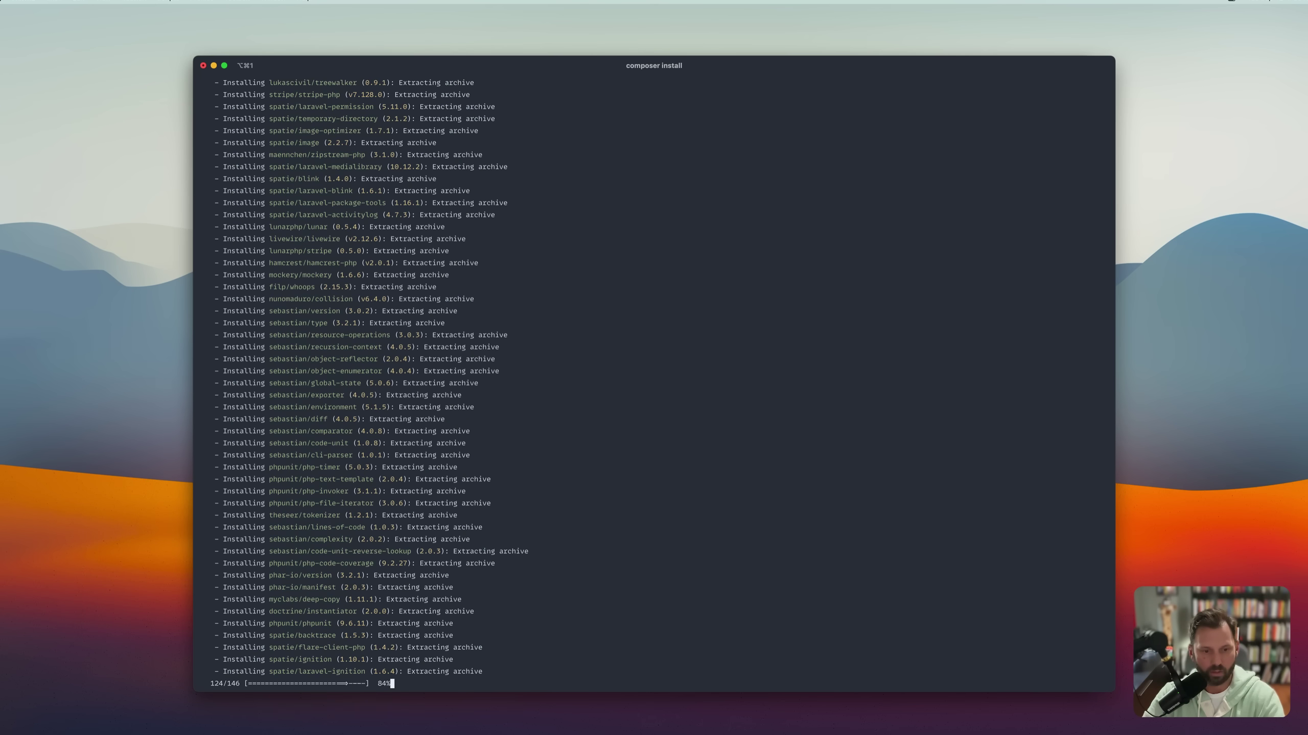
Copy and run cp .env.example .env to create the .env file.
key("super+Tab")
scroll(808, 407, "down", 2)
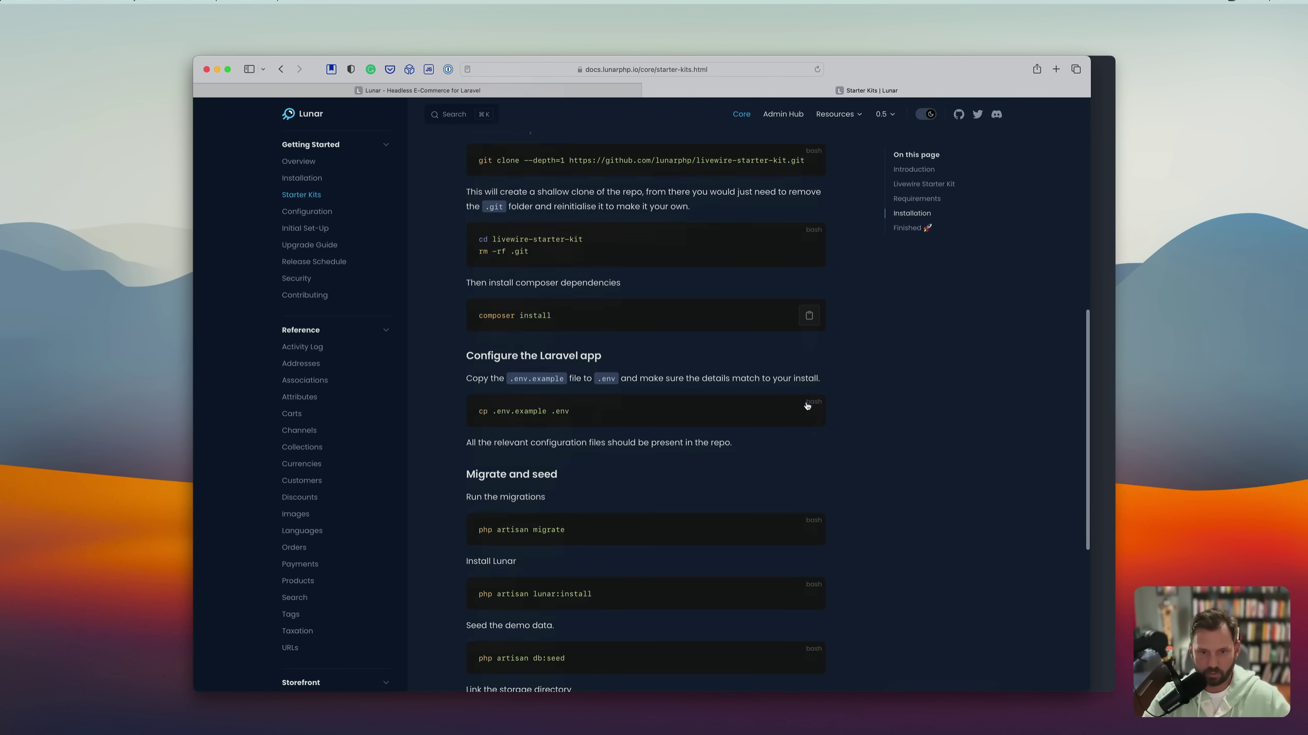
left_click(808, 412)
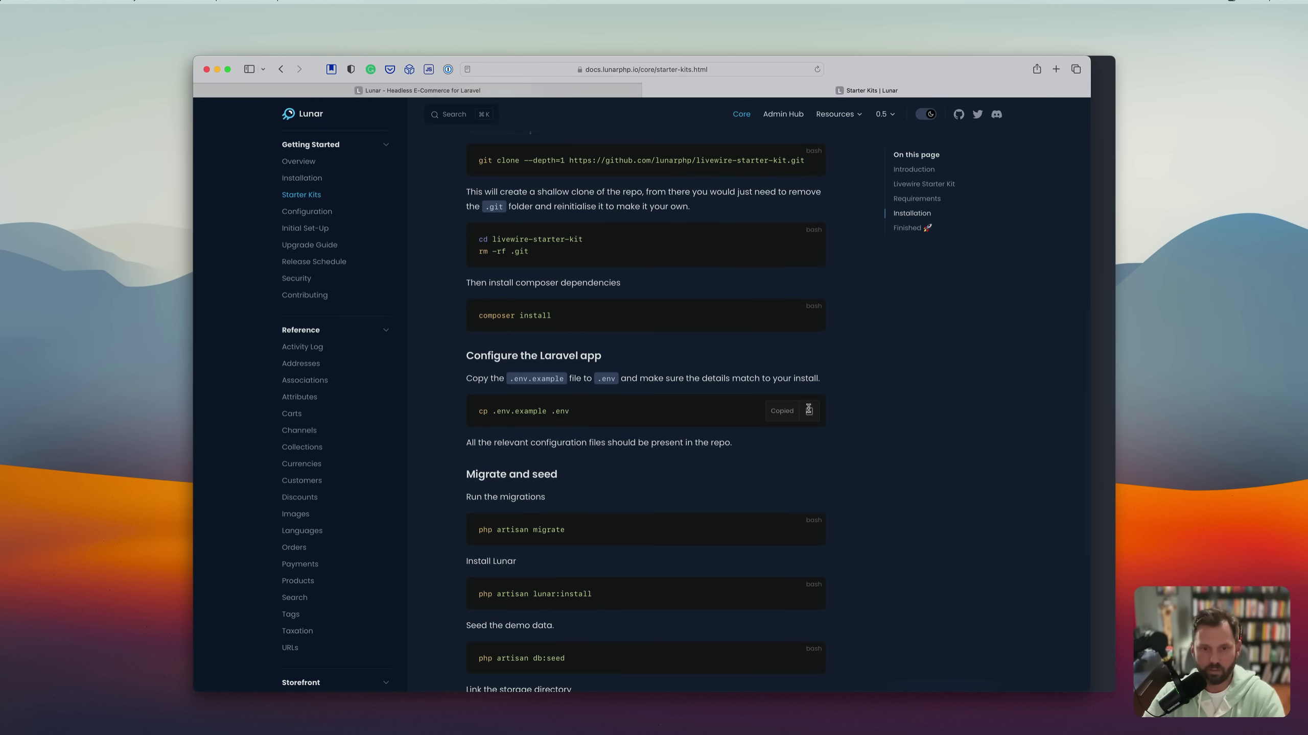
key("super+Tab")
key("super+v")
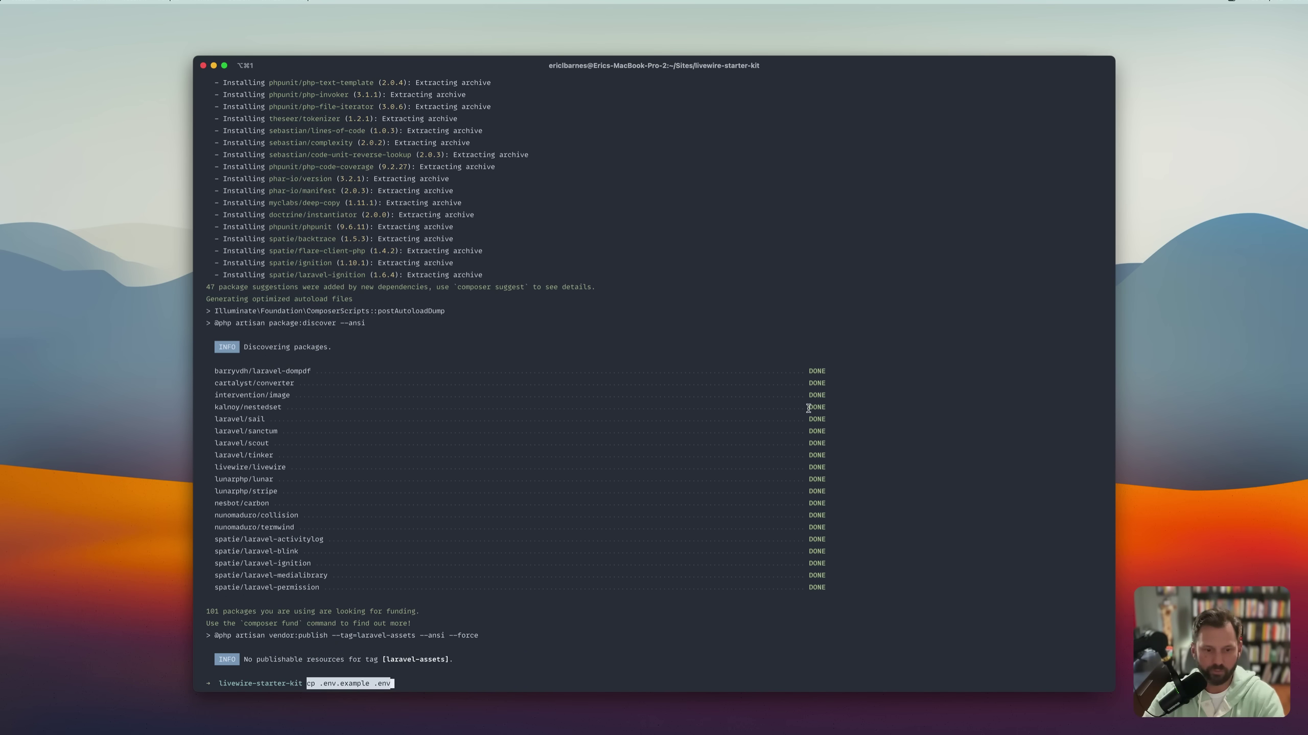
key("Return")
key("super+Tab")
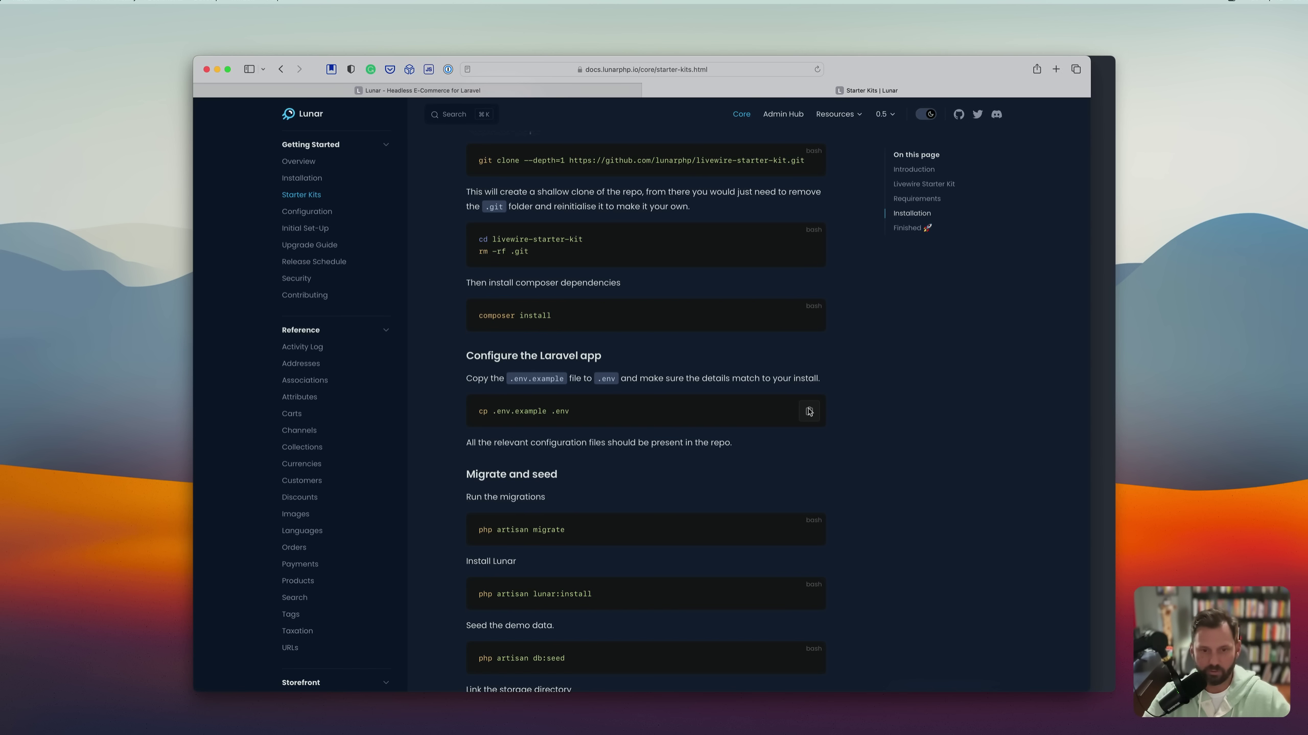
scroll(809, 412, "down", 3)
Run php artisan migrate, answering yes to create the missing demostore database.
left_click(808, 339)
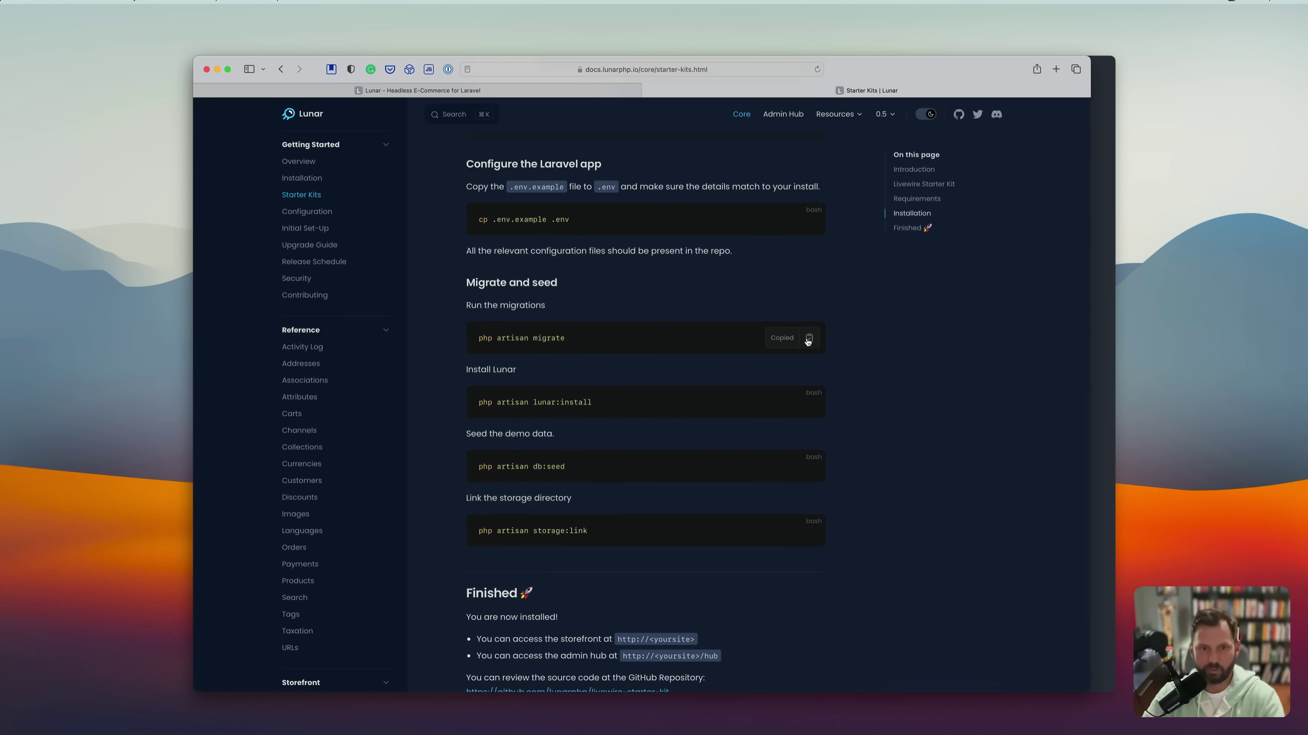
key("super+Tab")
key("super+v")
key("Return")
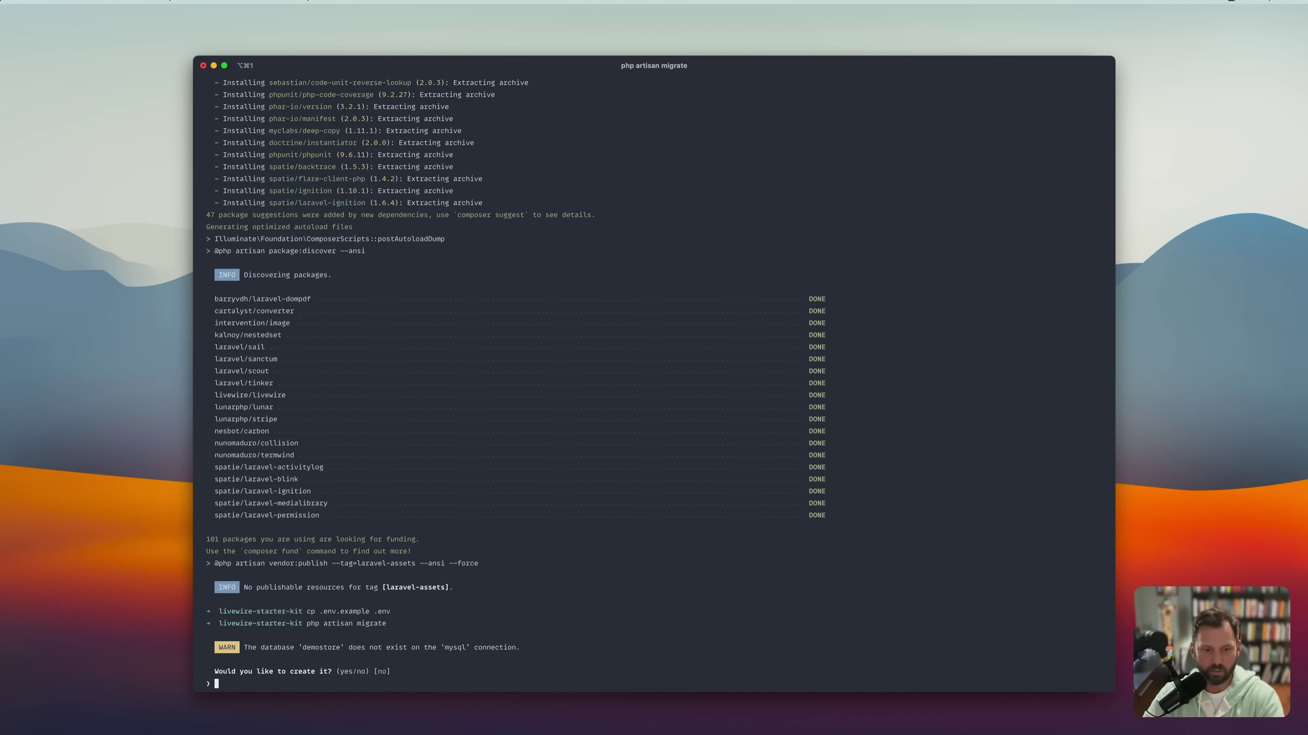
type("yes")
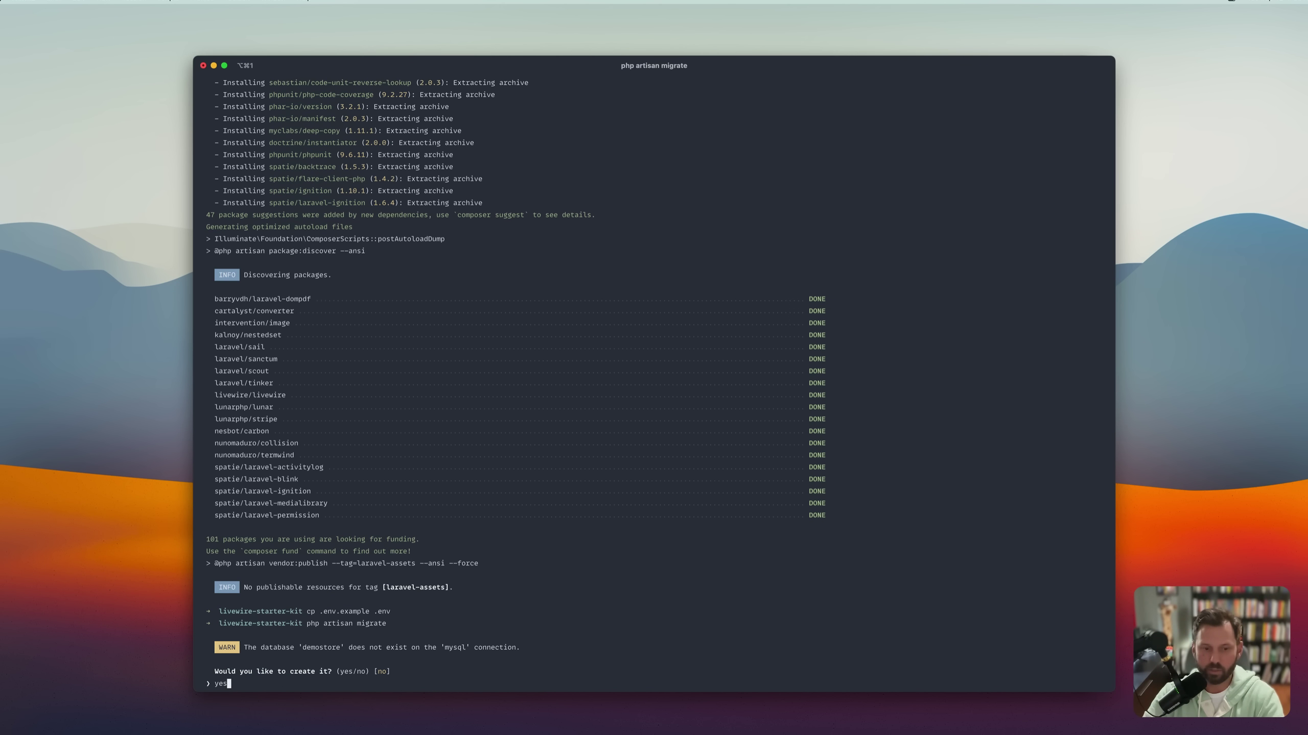
key("Return")
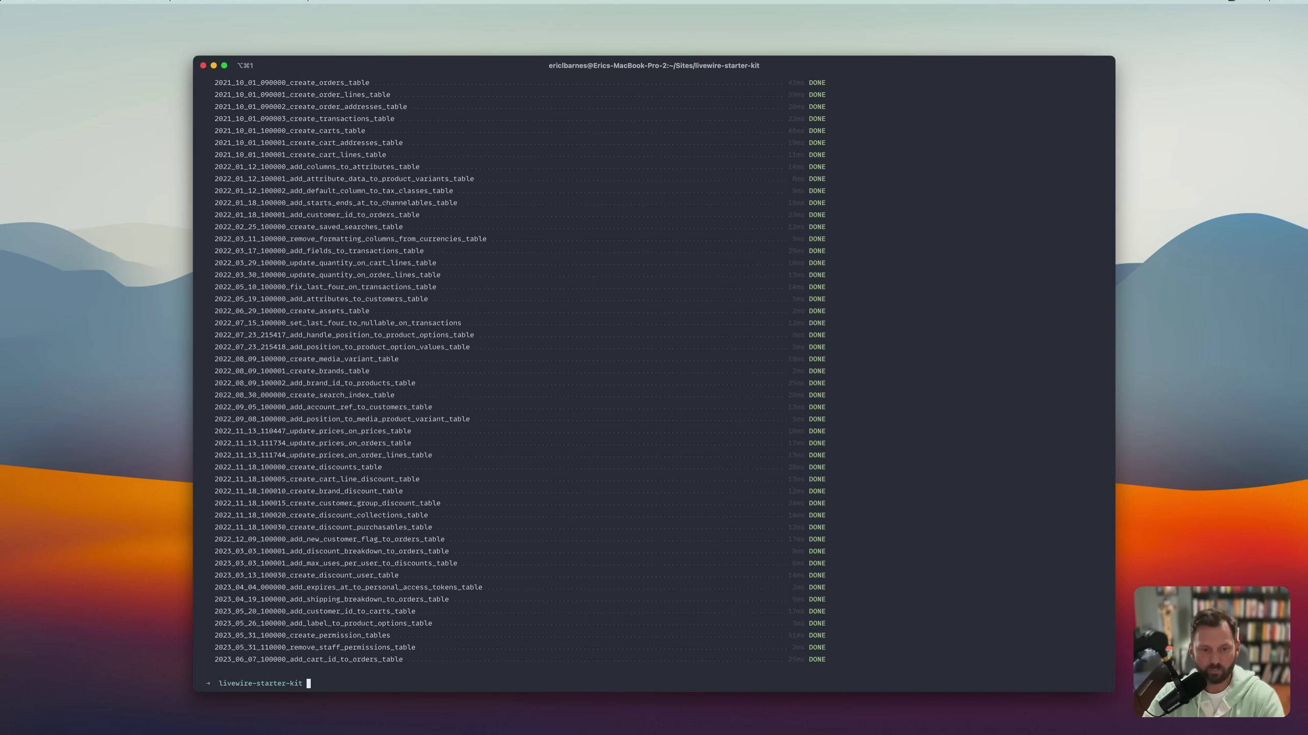
key("super+Tab")
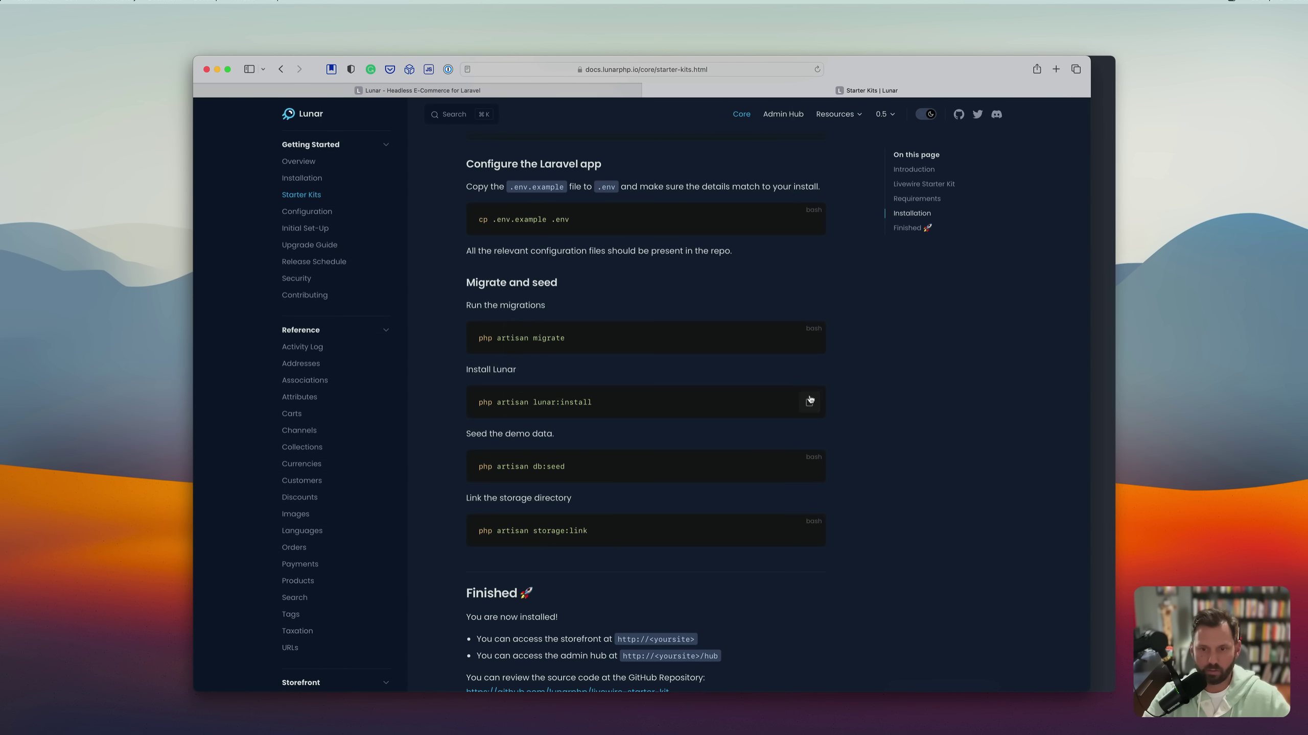
Run php artisan lunar:install, answering yes to overwrite the config and run migrations.
left_click(809, 403)
key("super+Tab")
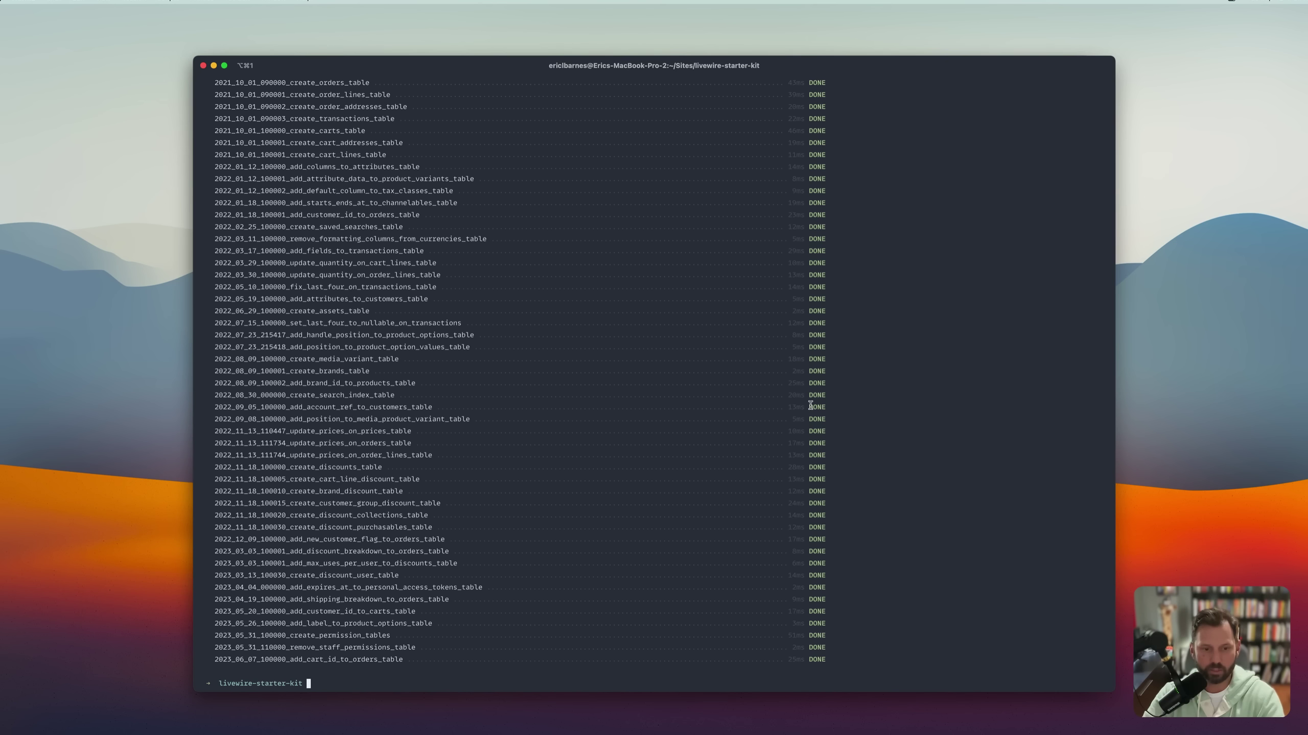
key("super+v")
key("Return")
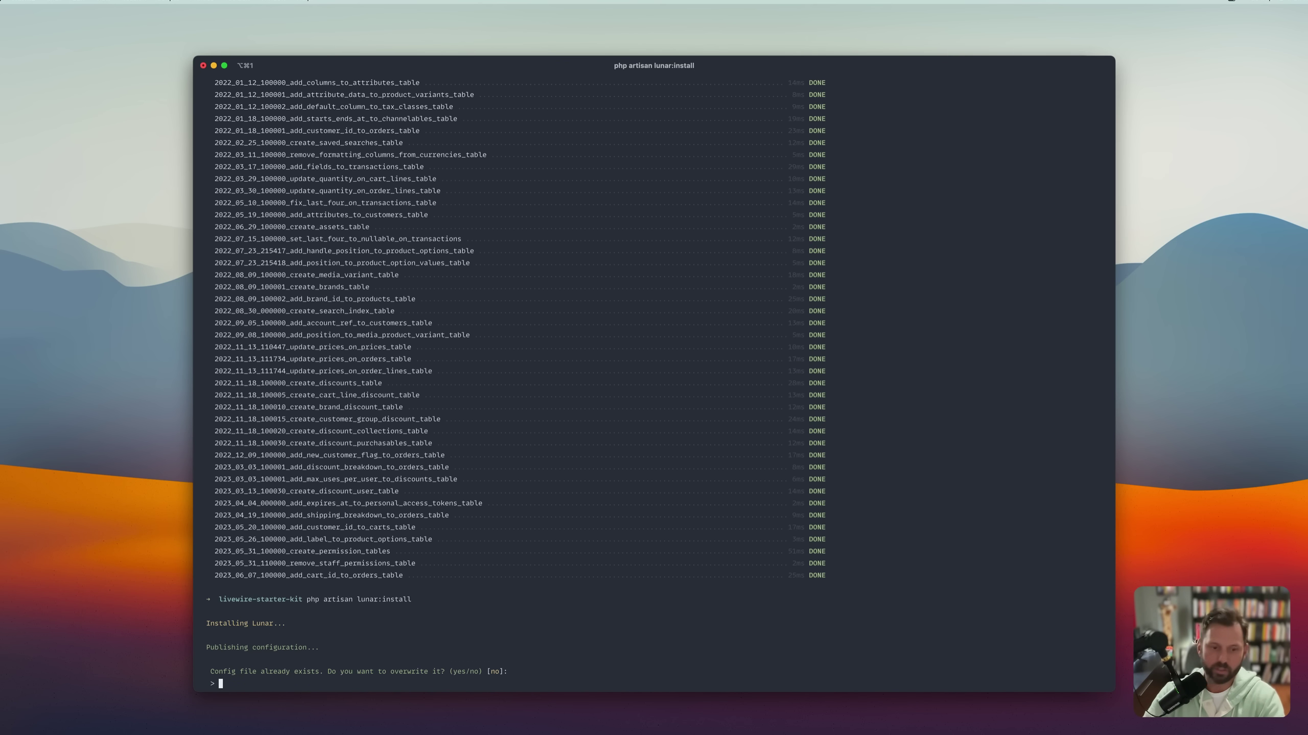
type("yes")
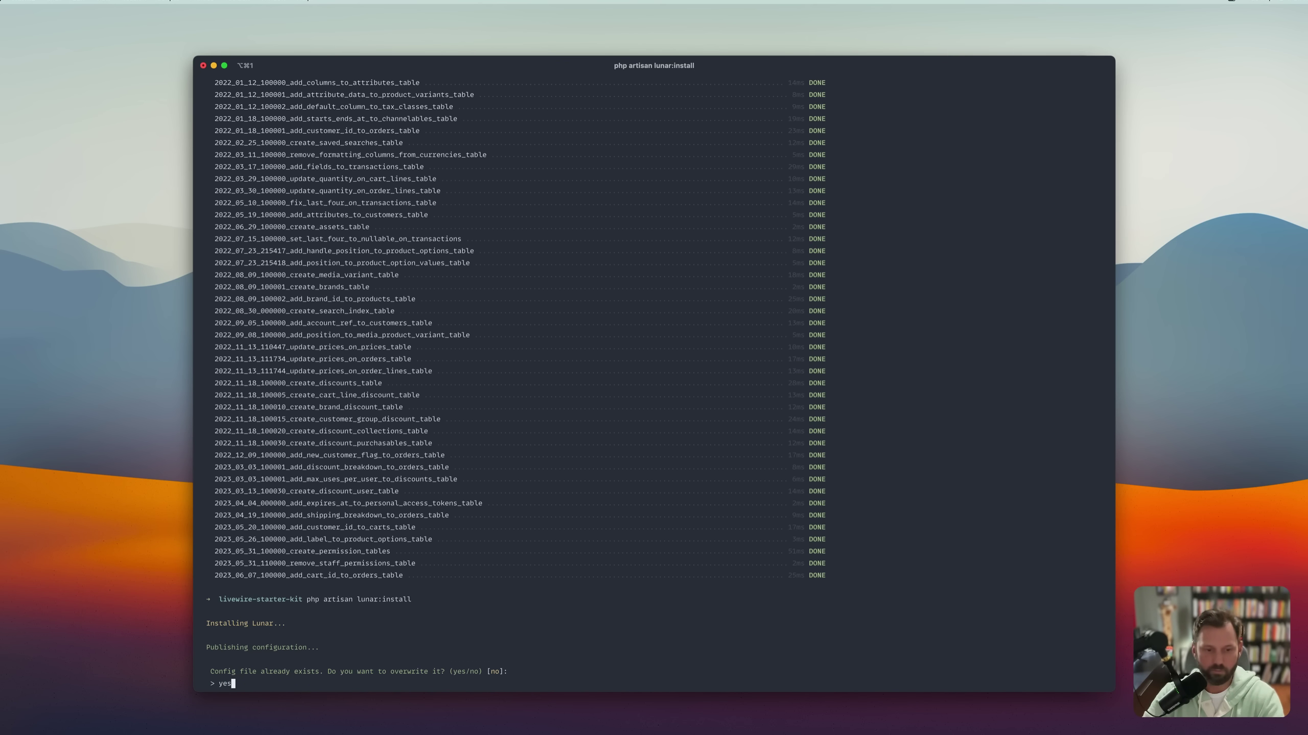
key("Return")
type("yes")
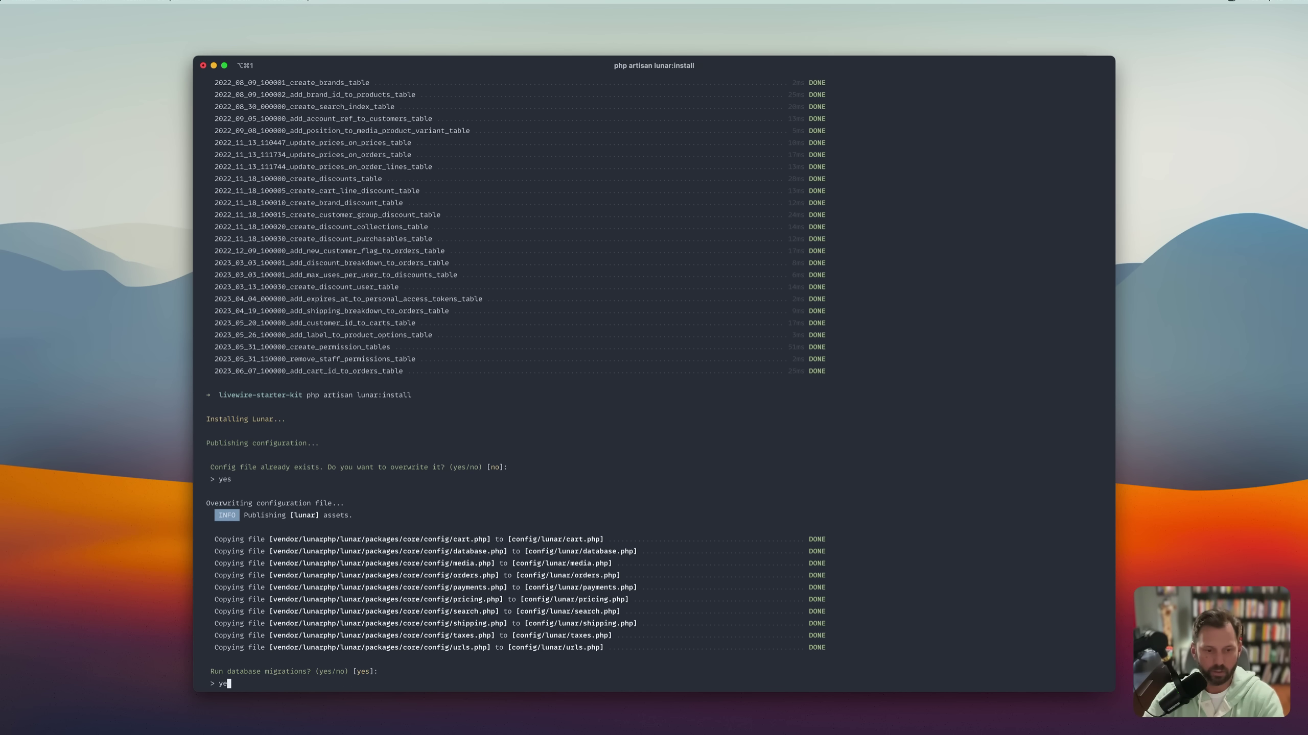
key("Return")
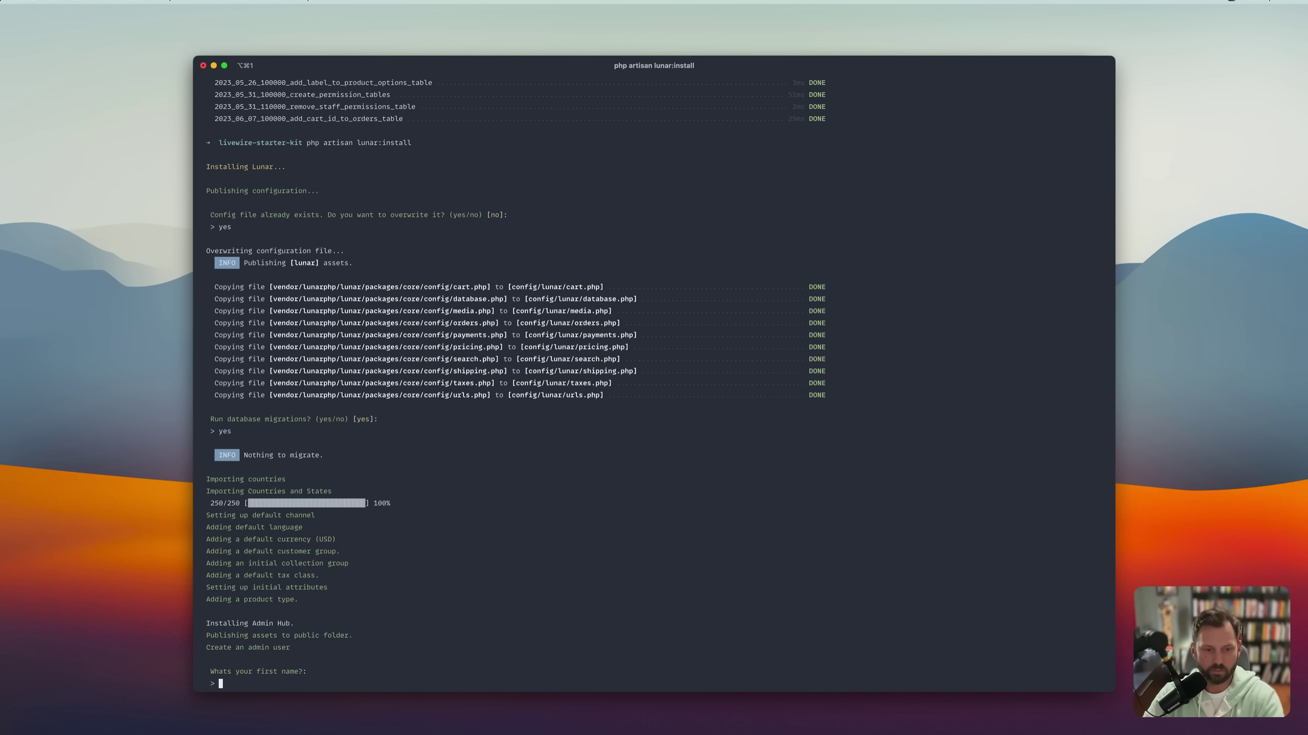
Enter the admin user's first name, last name, e-mail and password to finish installing.
type("Eric")
key("Return")
type("Barnes")
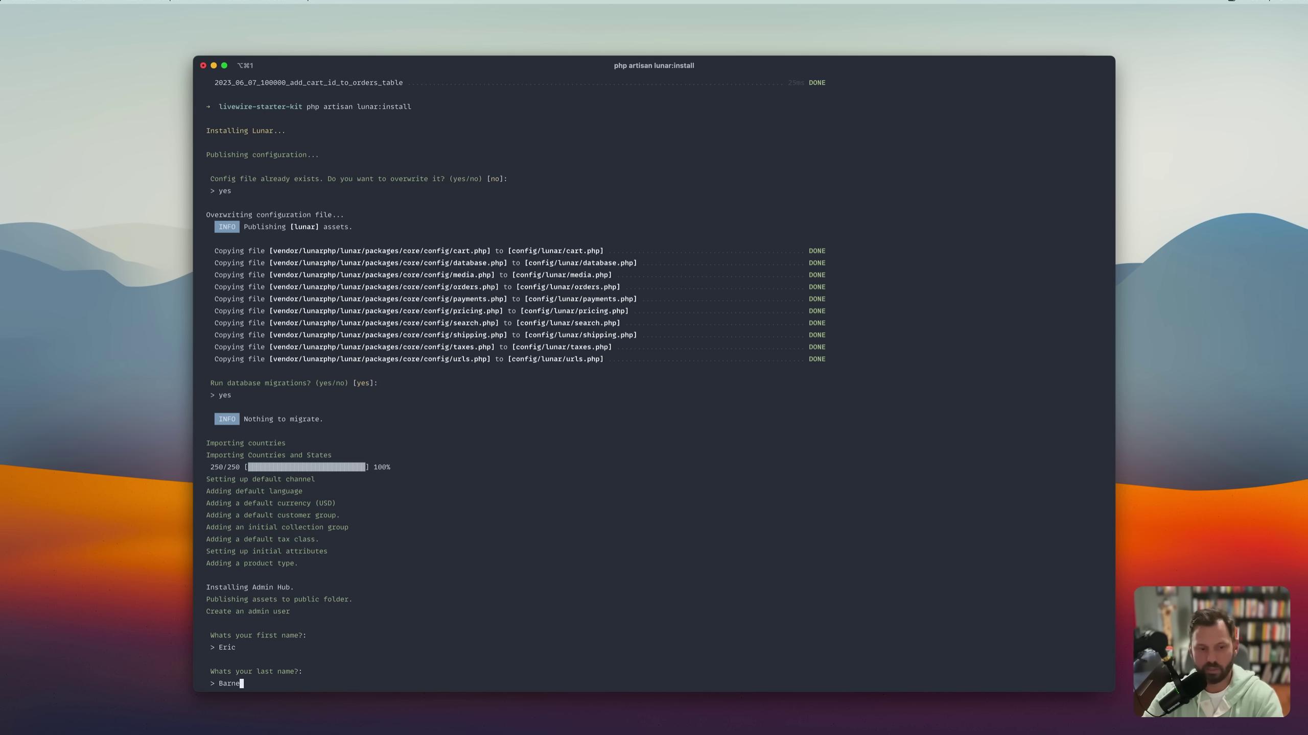
key("Return")
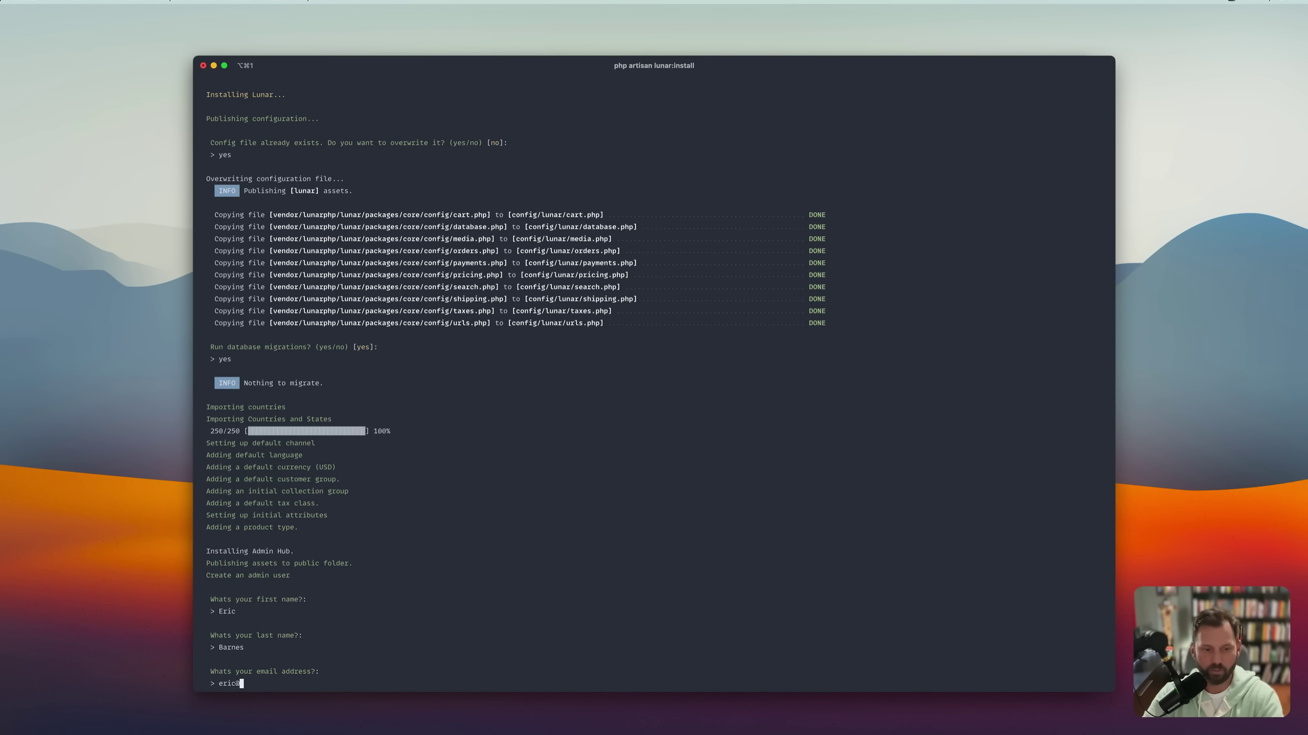
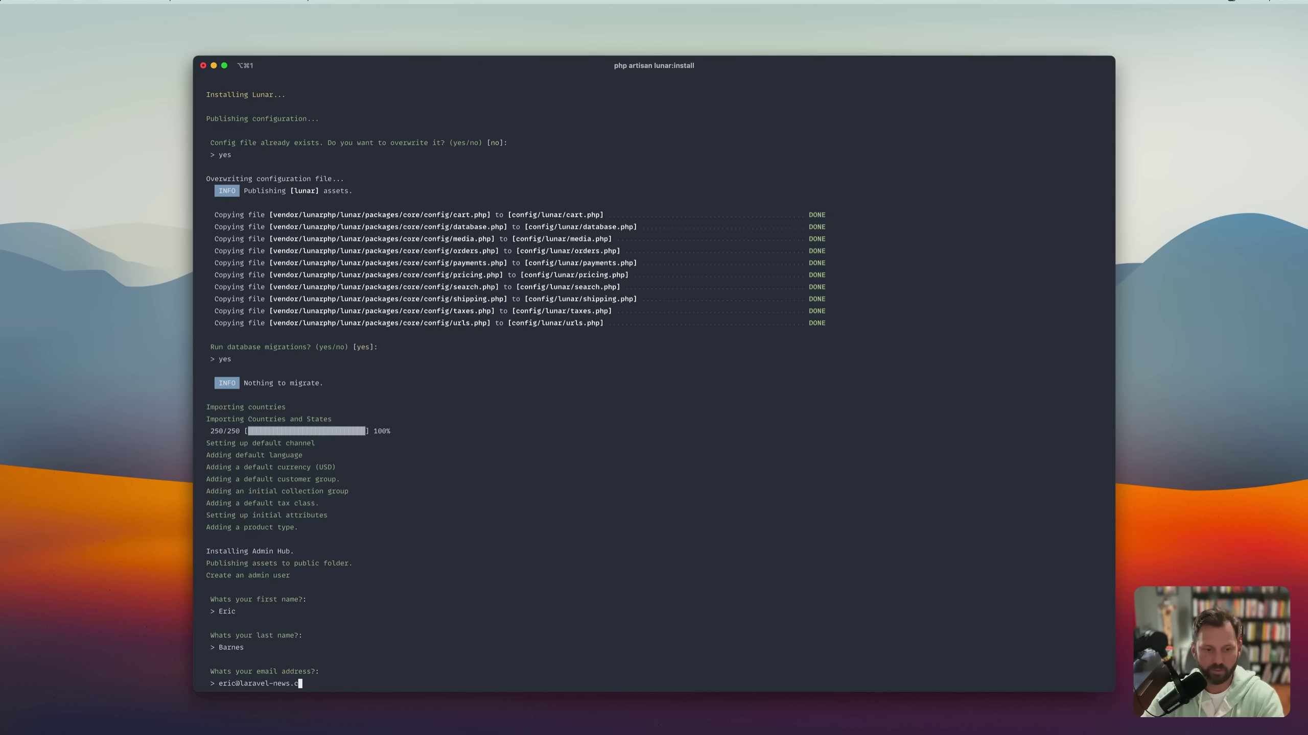
key("Return")
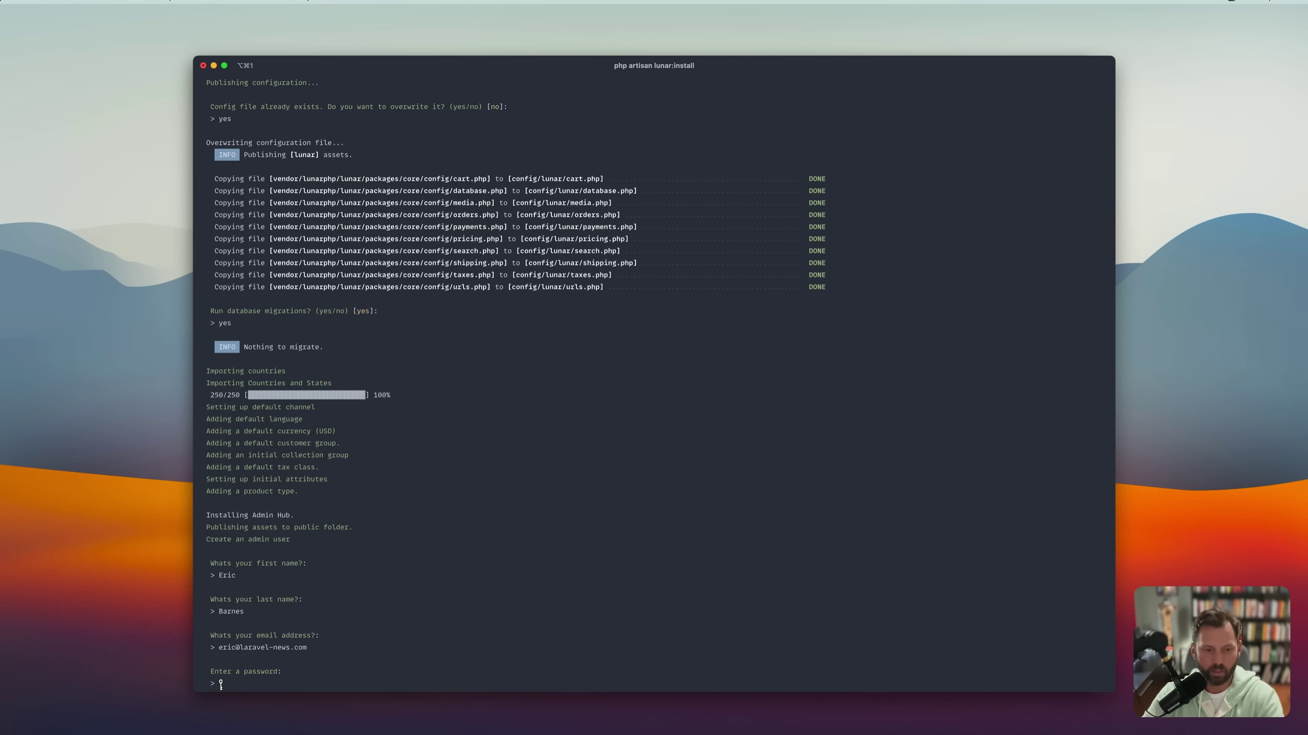
key("Return")
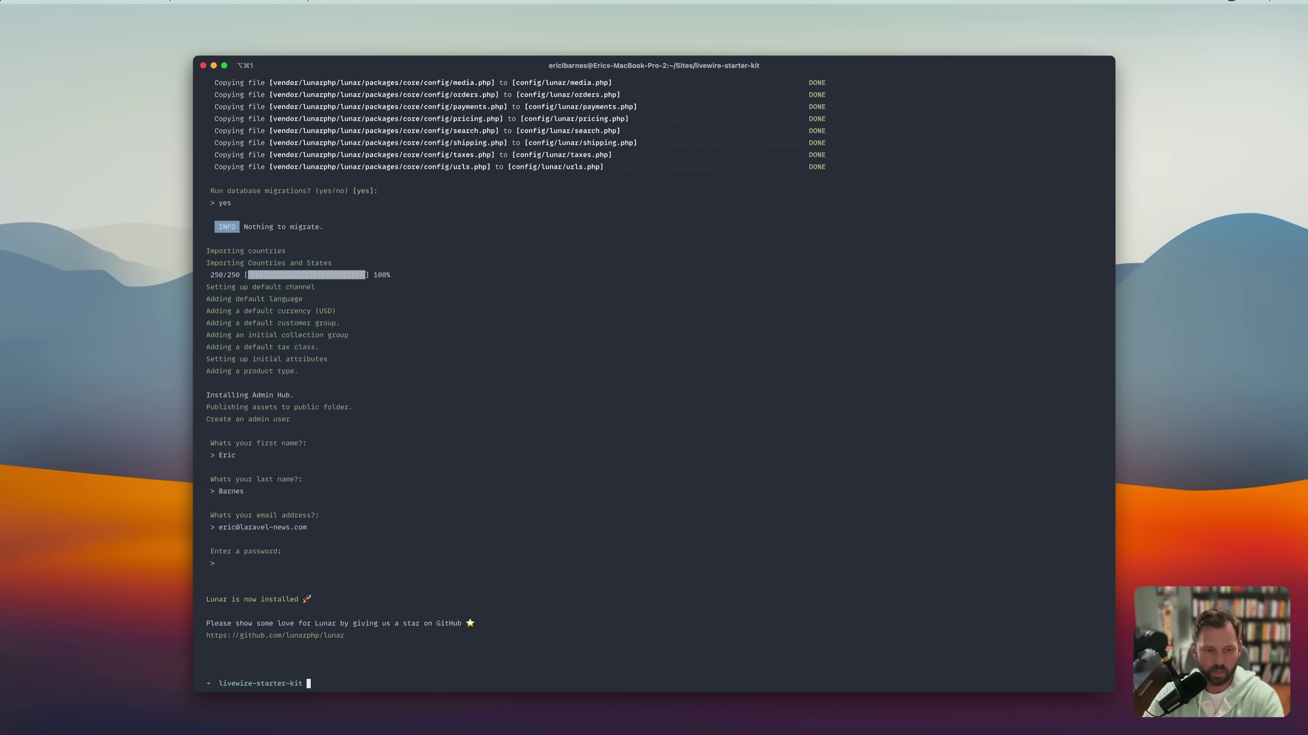
key("super+Tab")
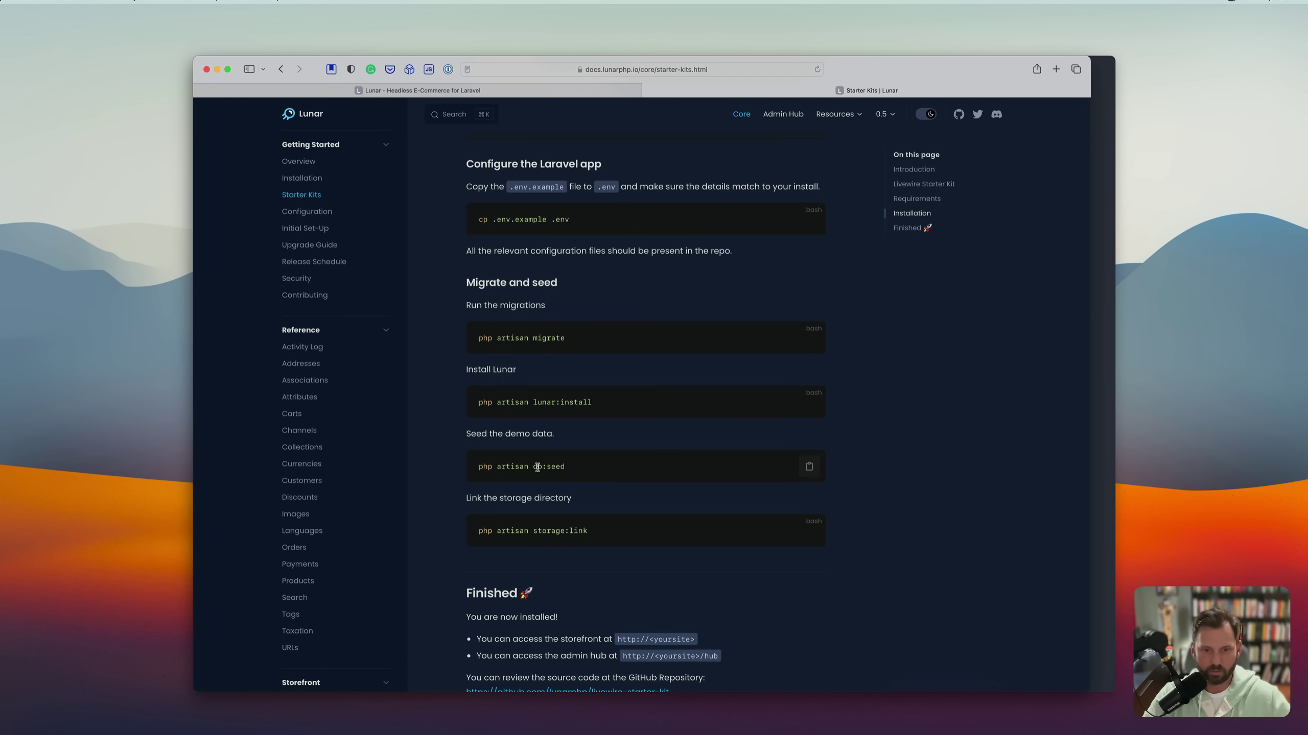
Copy and run php artisan db:seed to seed the demo data.
left_click(807, 467)
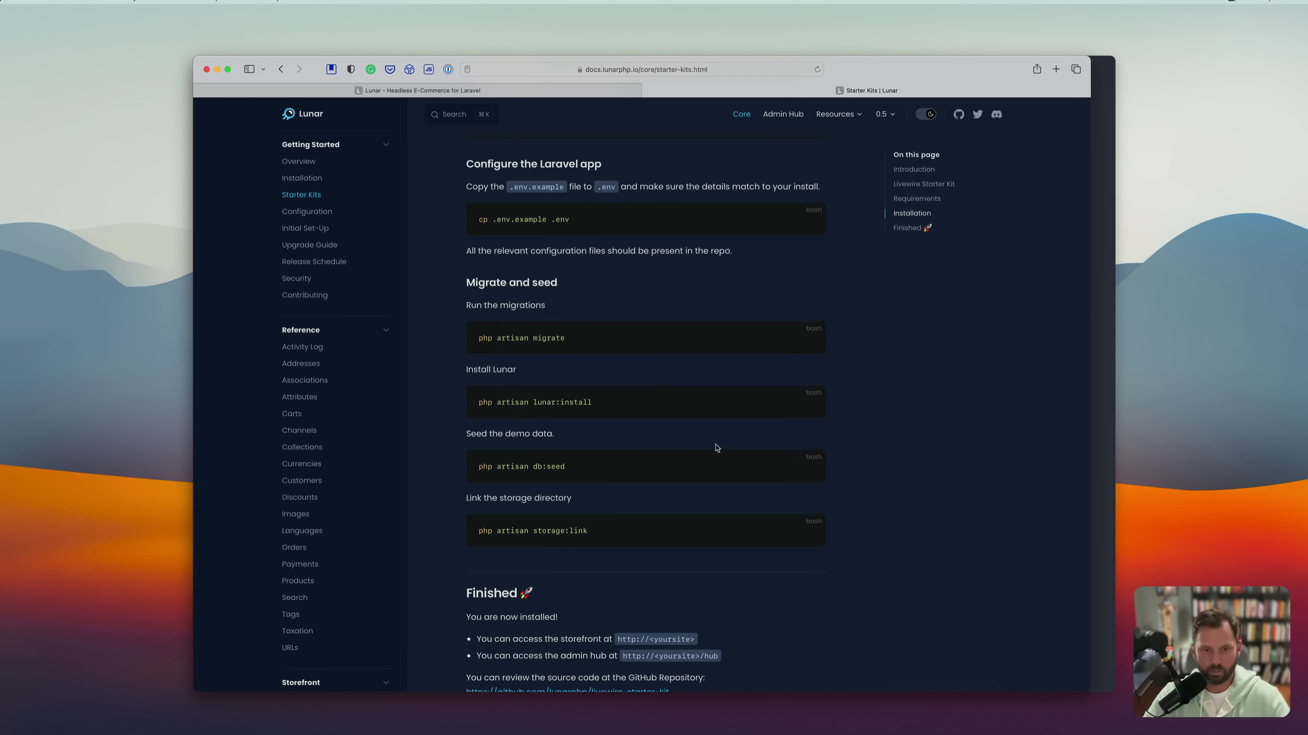
key("super+Tab")
key("super+v")
key("Return")
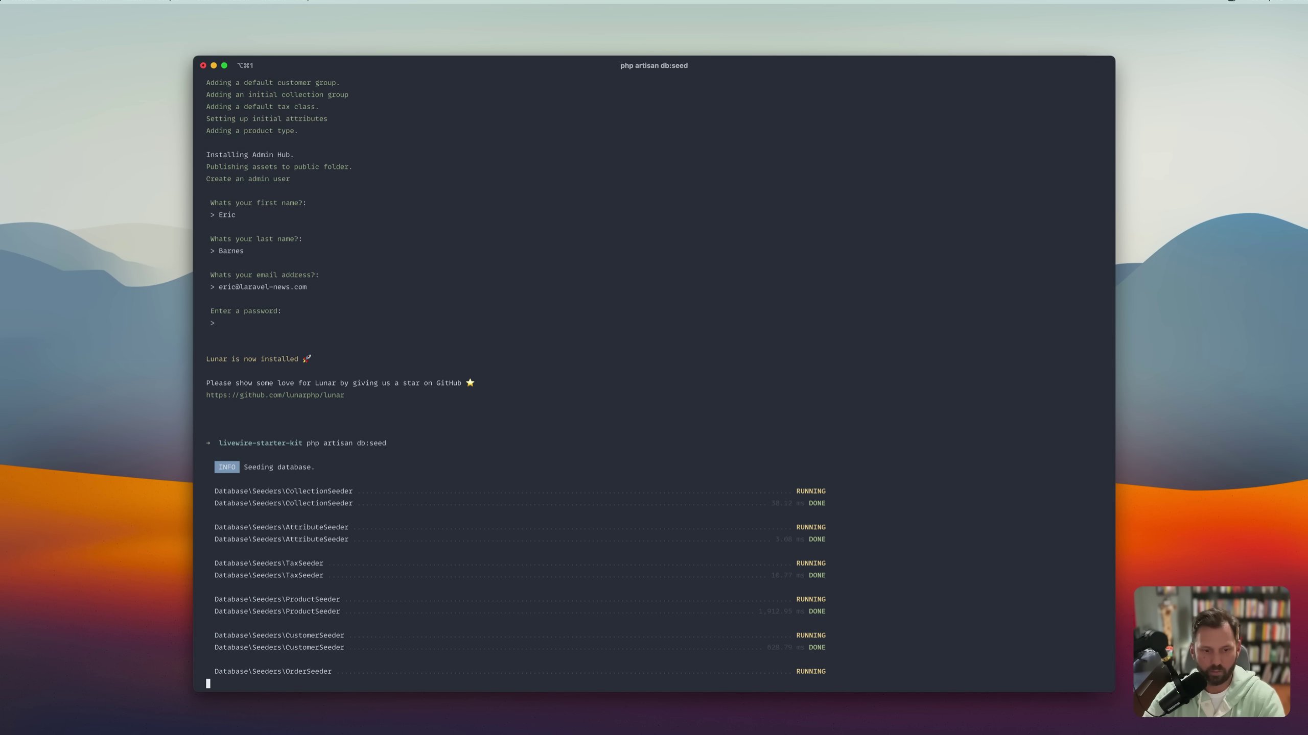
Copy and run php artisan storage:link to link the storage directory.
key("super+Tab")
left_click(809, 536)
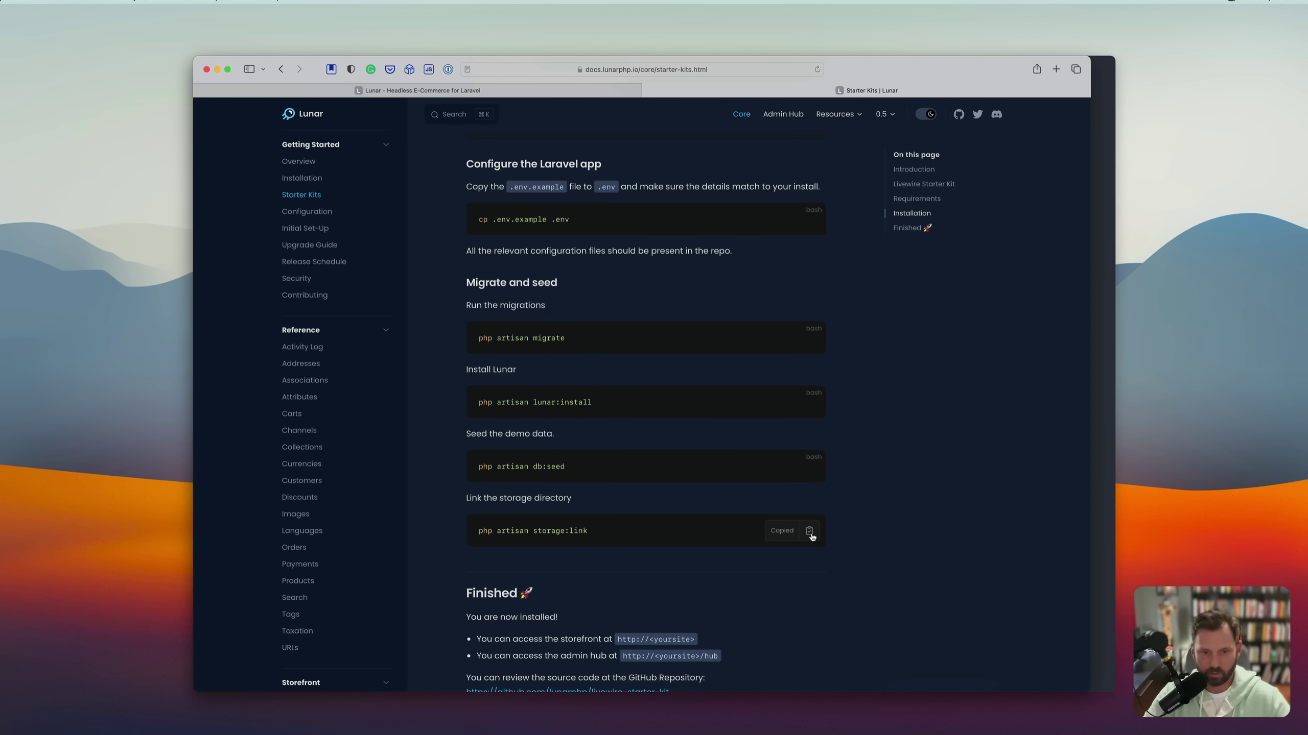
key("super+Tab")
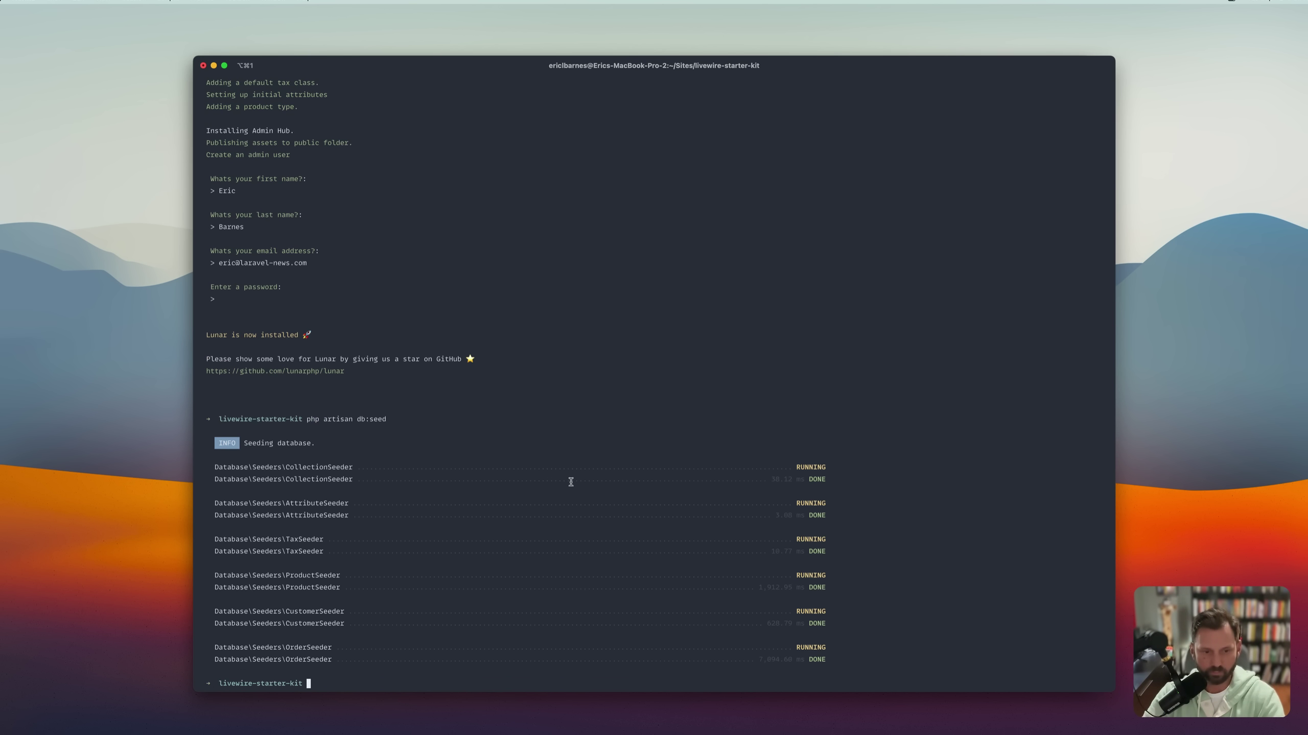
key("super+v")
key("Return")
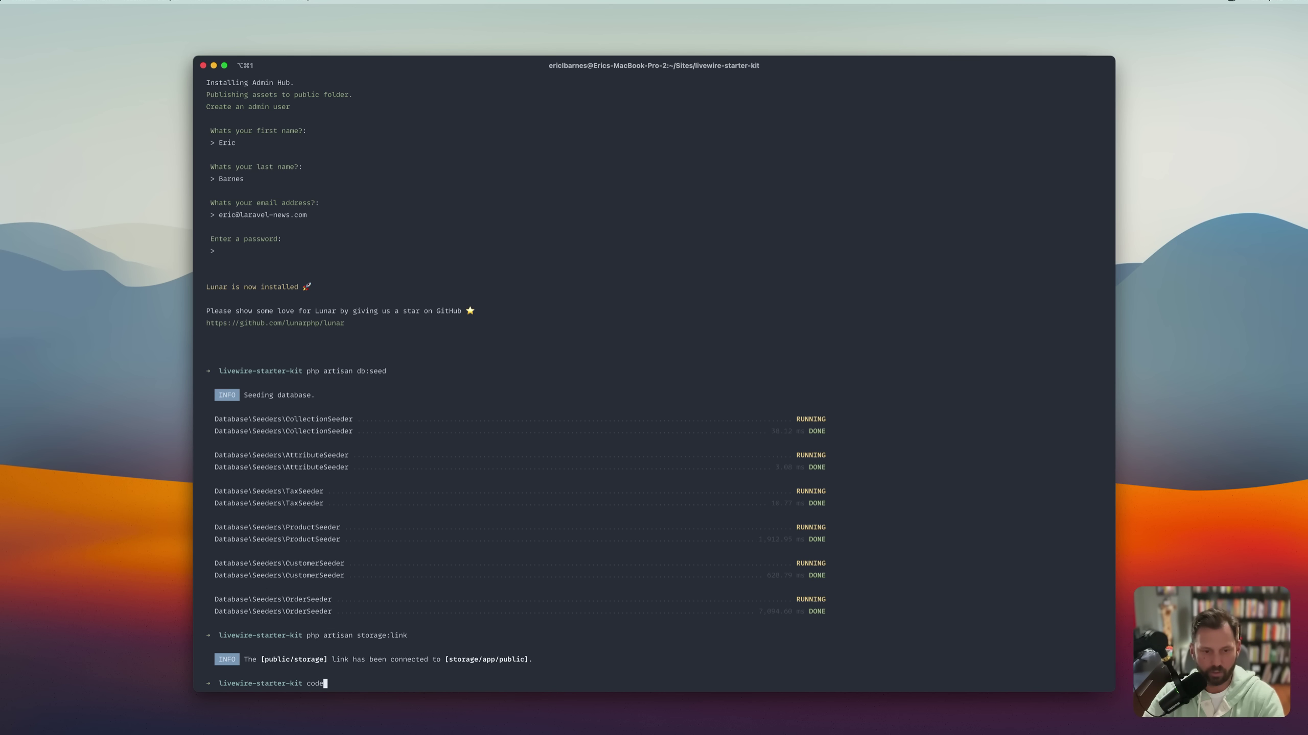
Run code . to open the livewire-starter-kit project in VS Code.
key("super+Tab")
scroll(595, 561, "down", 5)
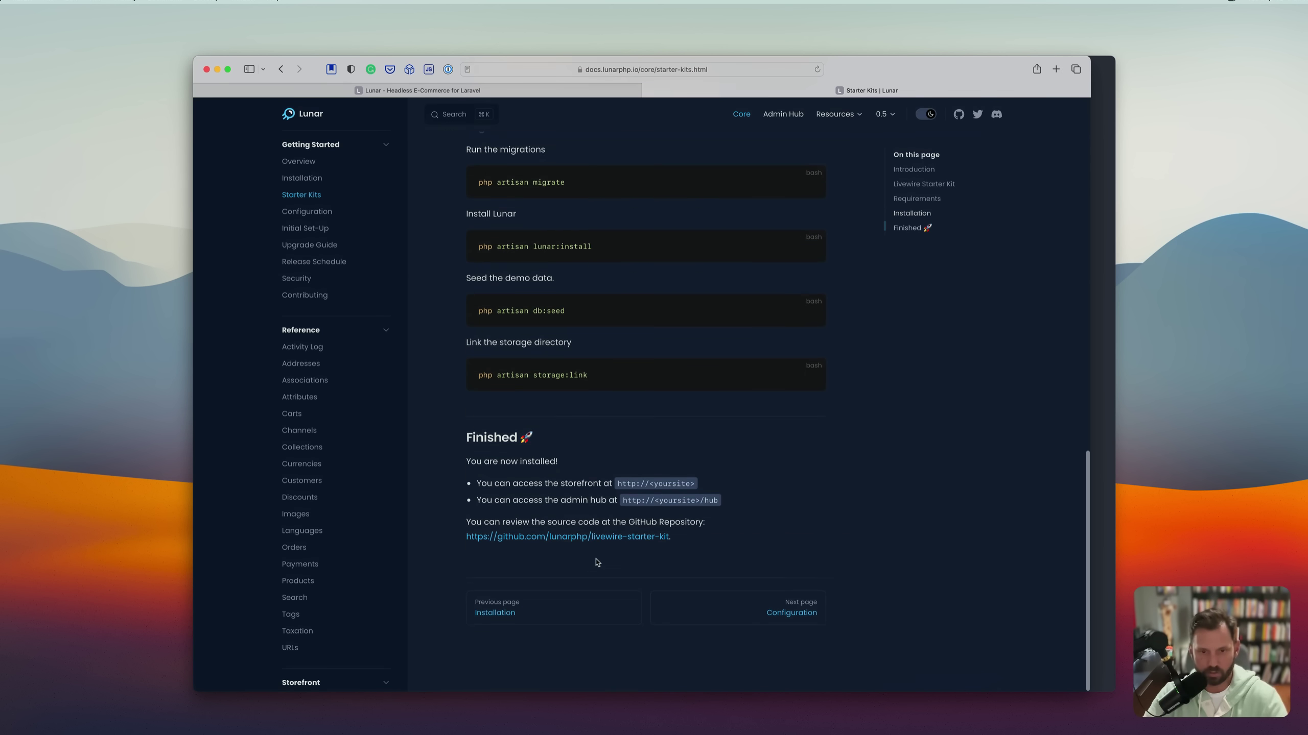
key("super+Tab")
type("code .")
key("Return")
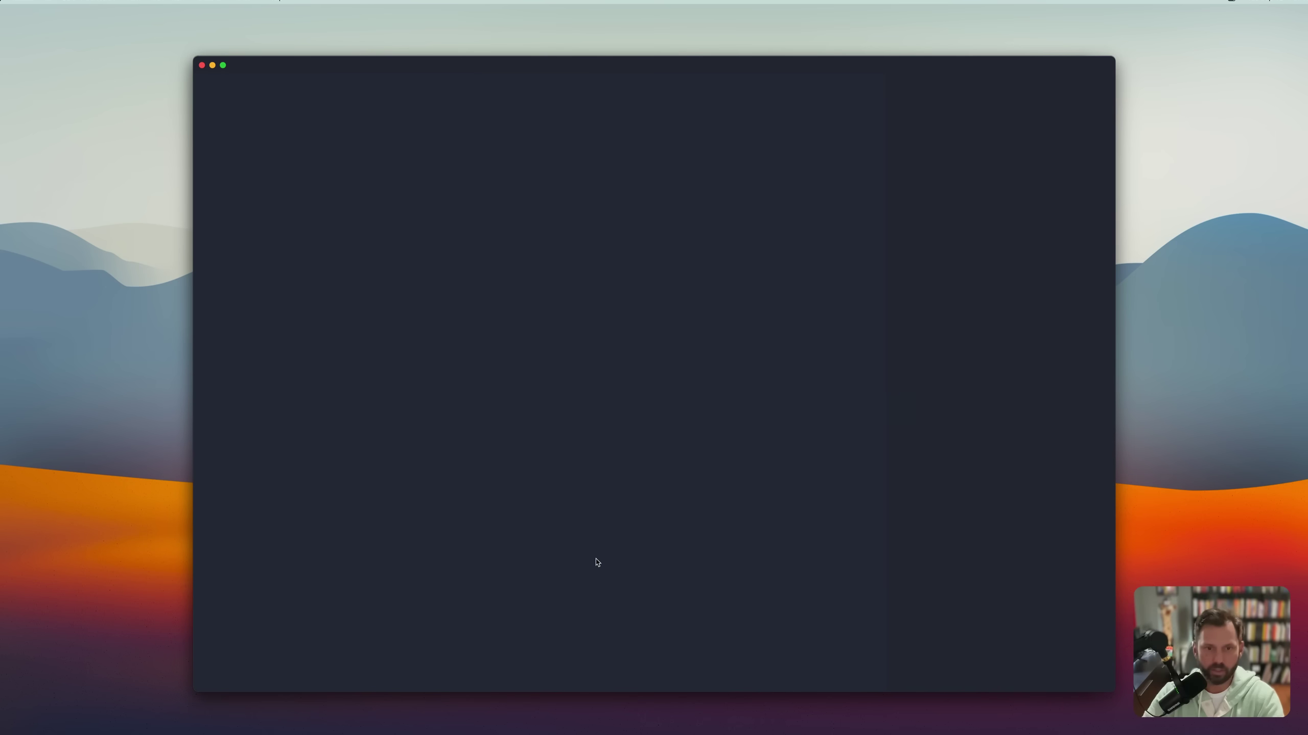
Open the project's .env file and select demo in the APP_URL value.
key("super+p")
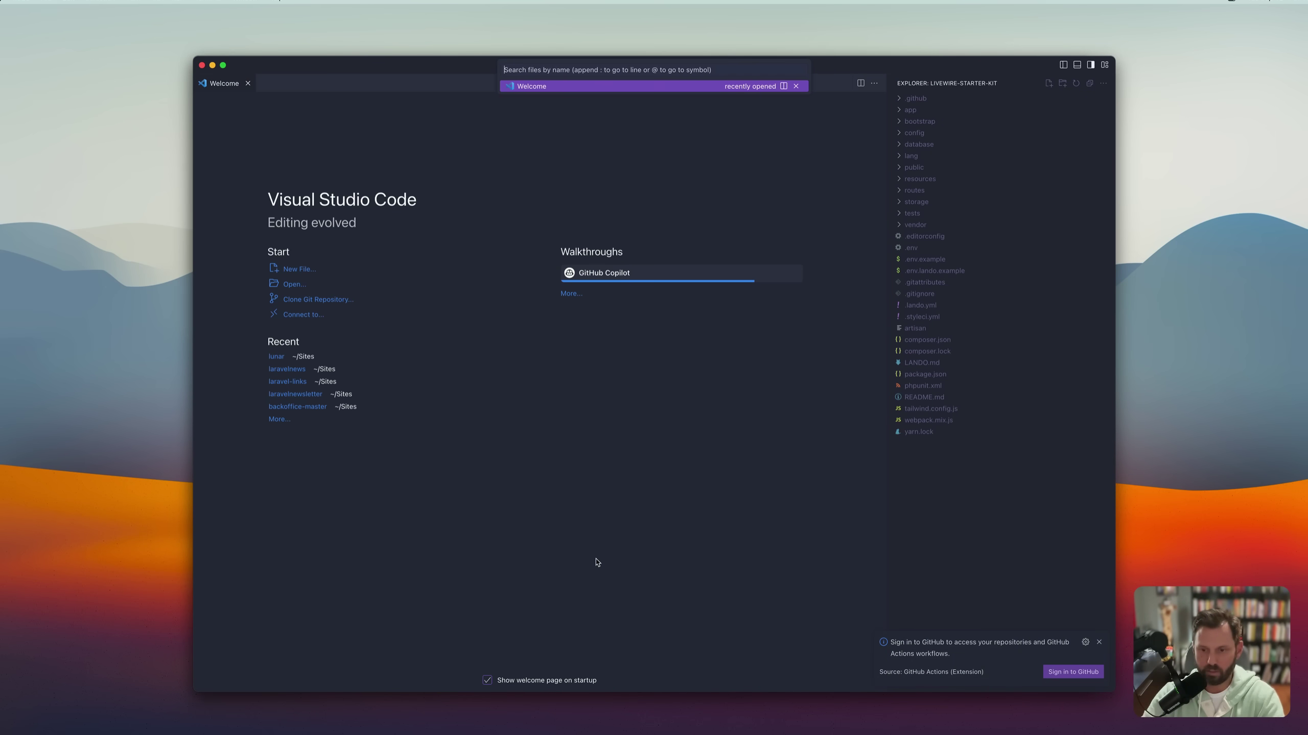
type("env")
type(".")
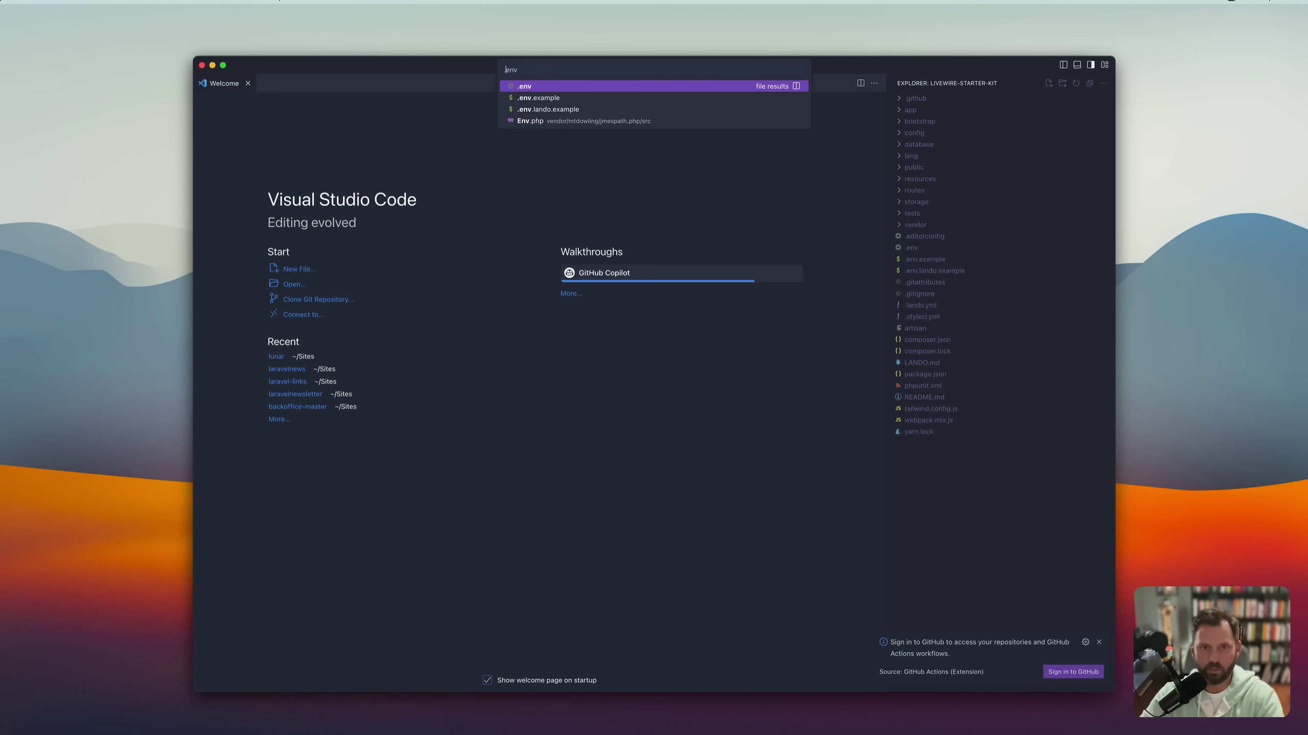
key("Return")
scroll(559, 605, "down", 2)
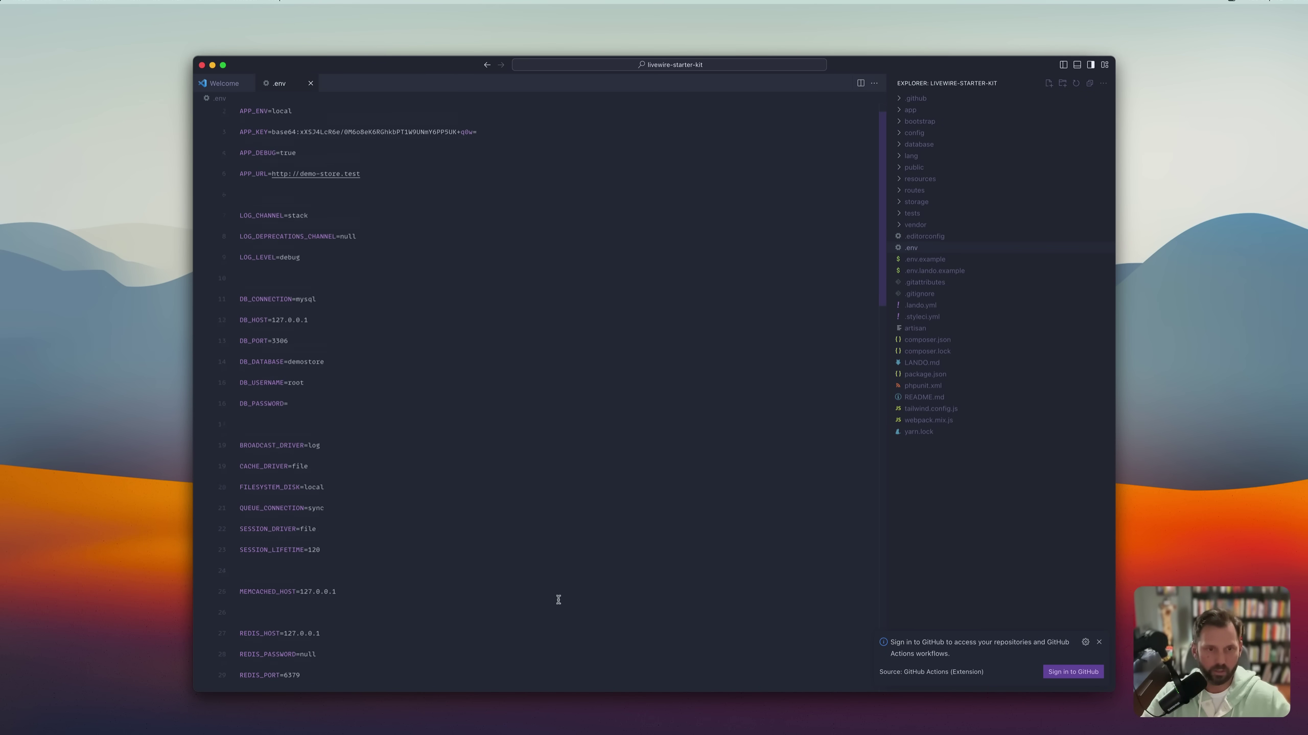
scroll(559, 605, "up", 2)
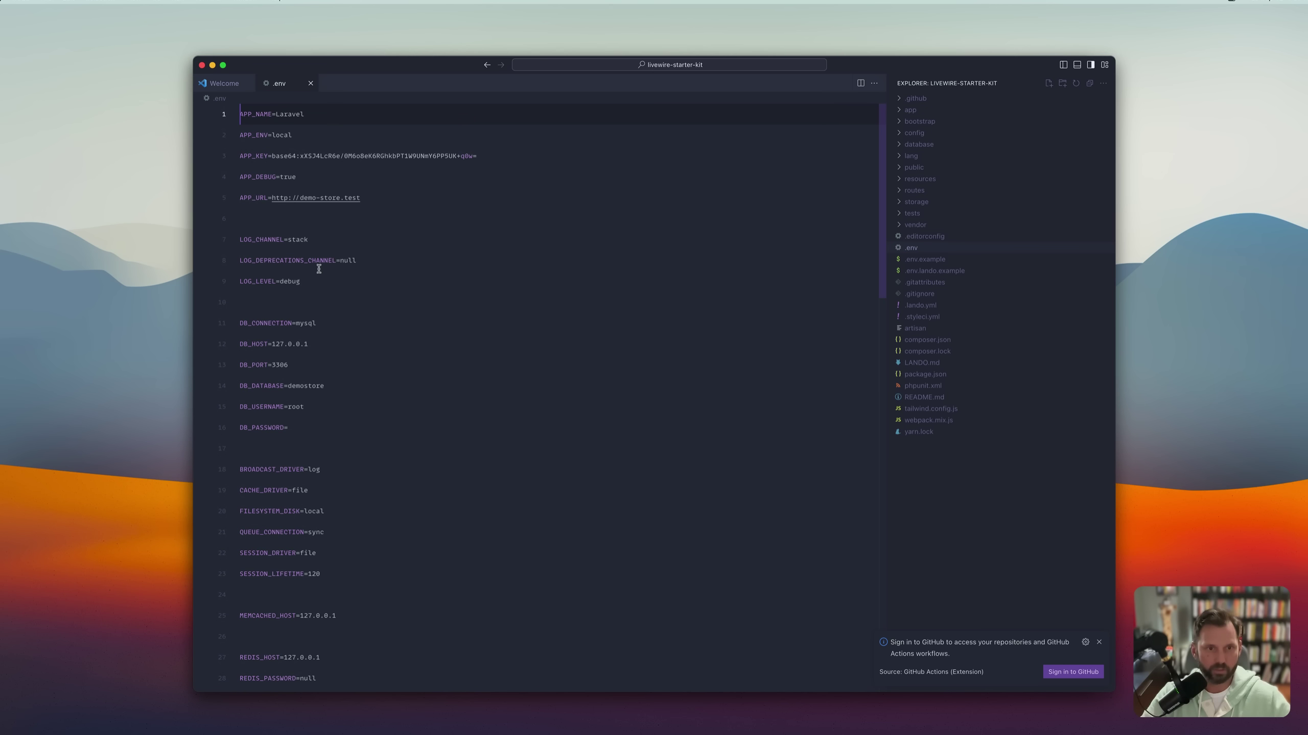
double_click(304, 198)
key("super+Tab")
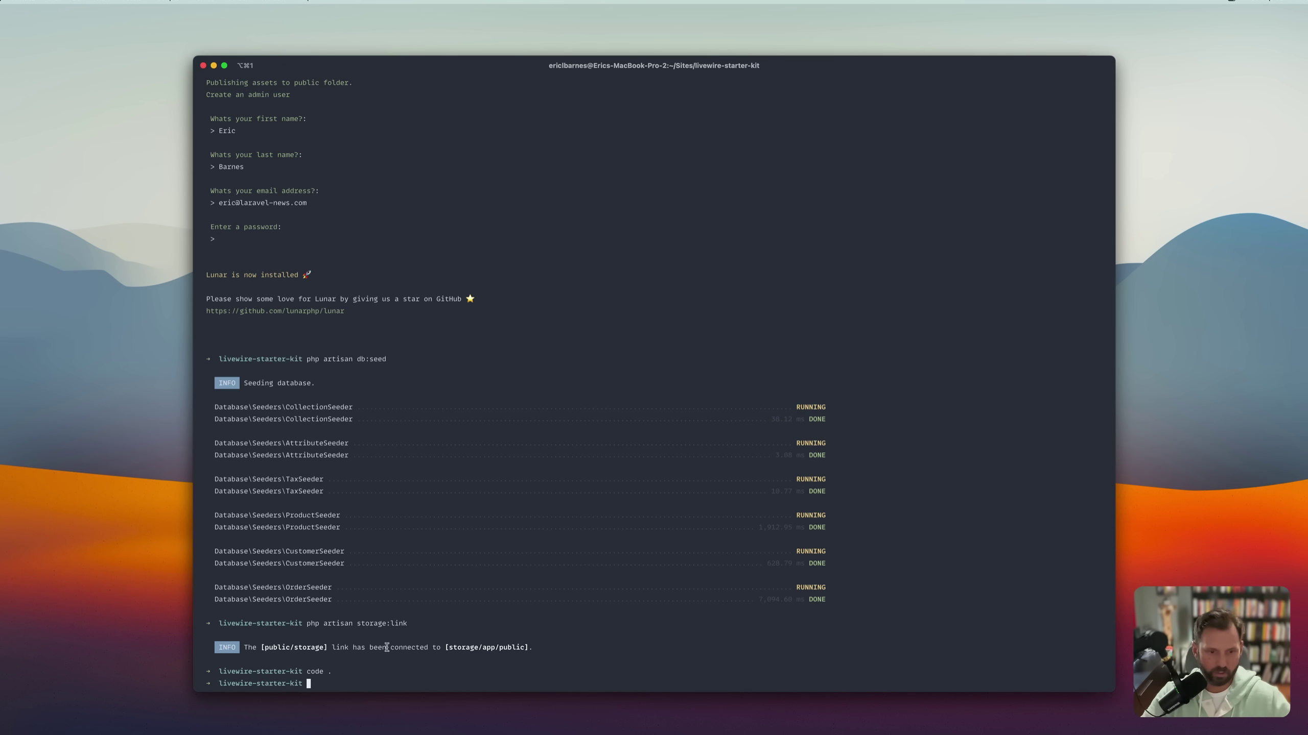
double_click(273, 672)
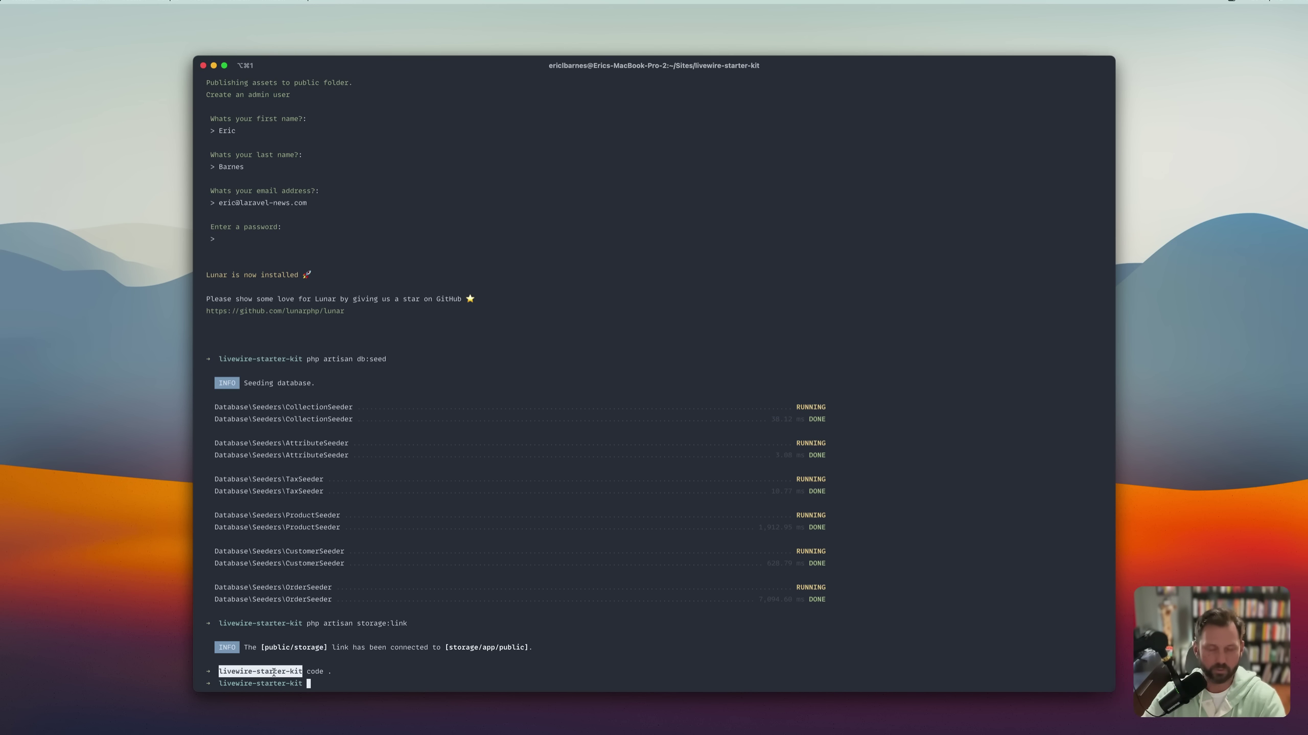
key("super+Tab")
left_click_drag(300, 198, 344, 197)
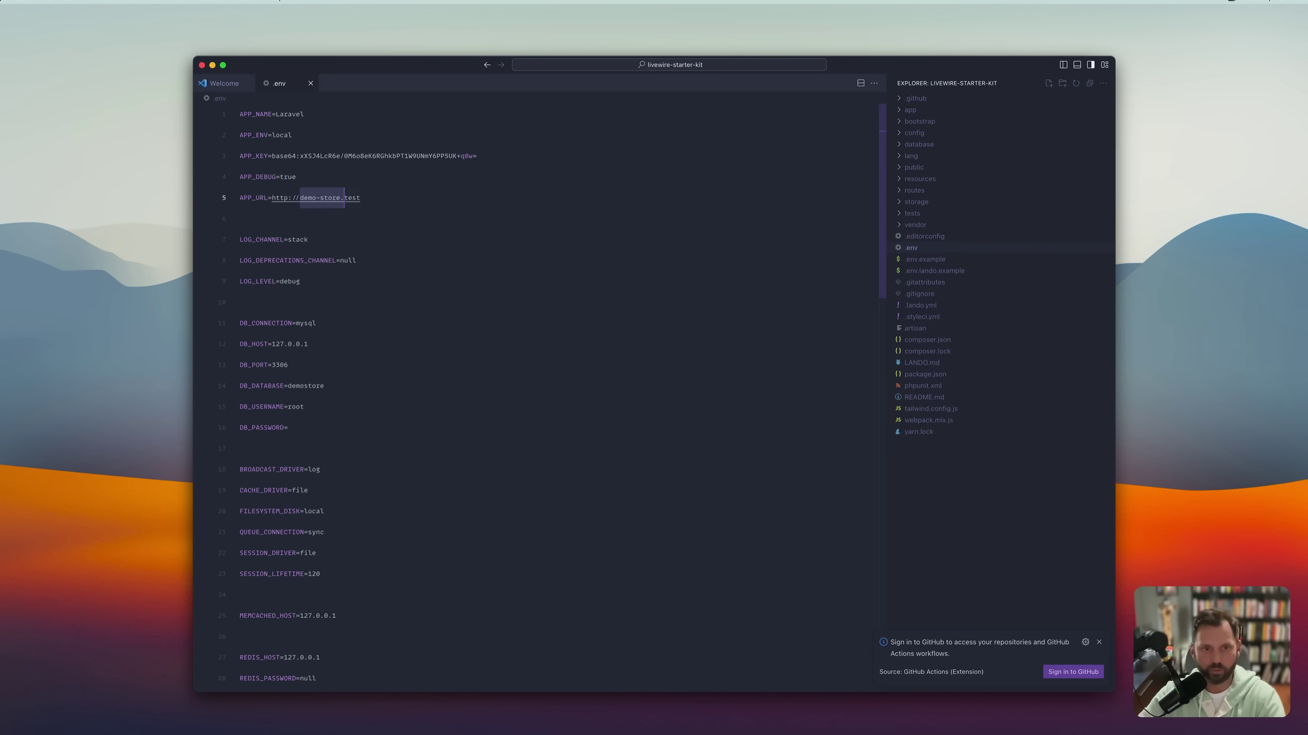
key("super+v")
key("super+s")
key("Up")
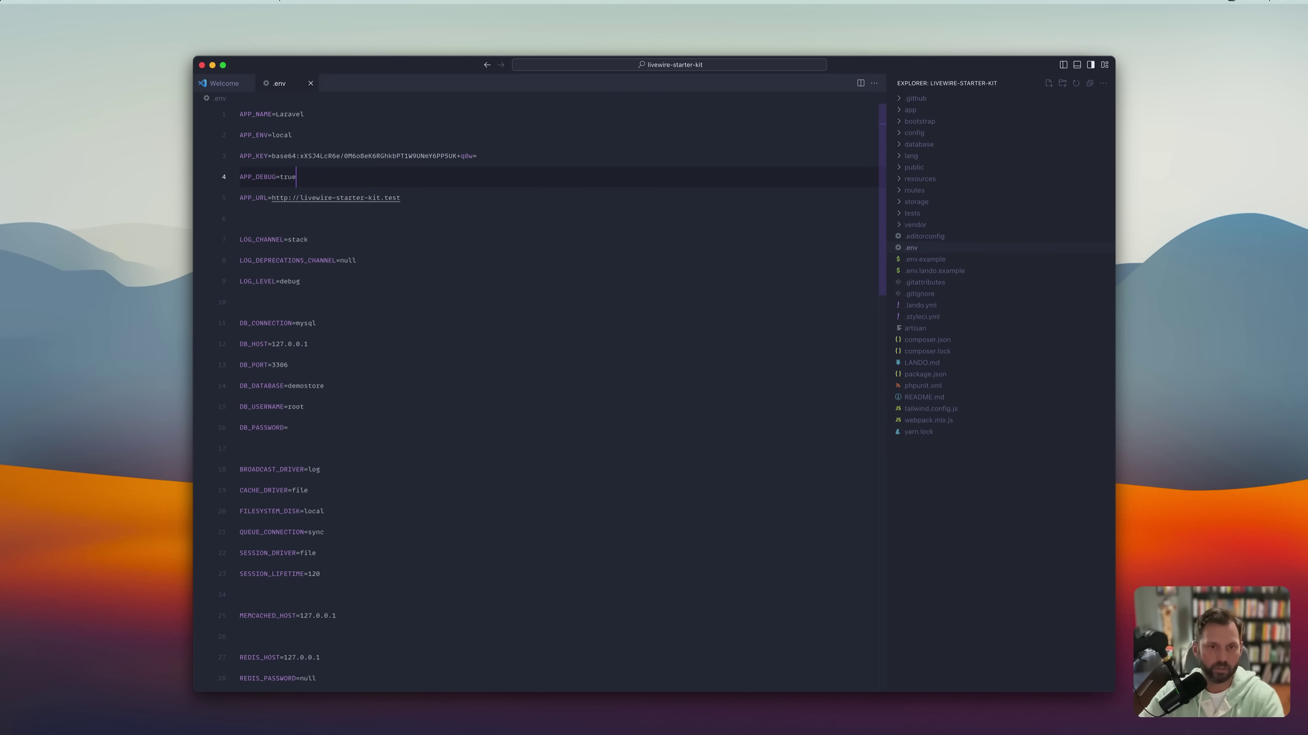
left_click_drag(271, 198, 401, 198)
key("super+c")
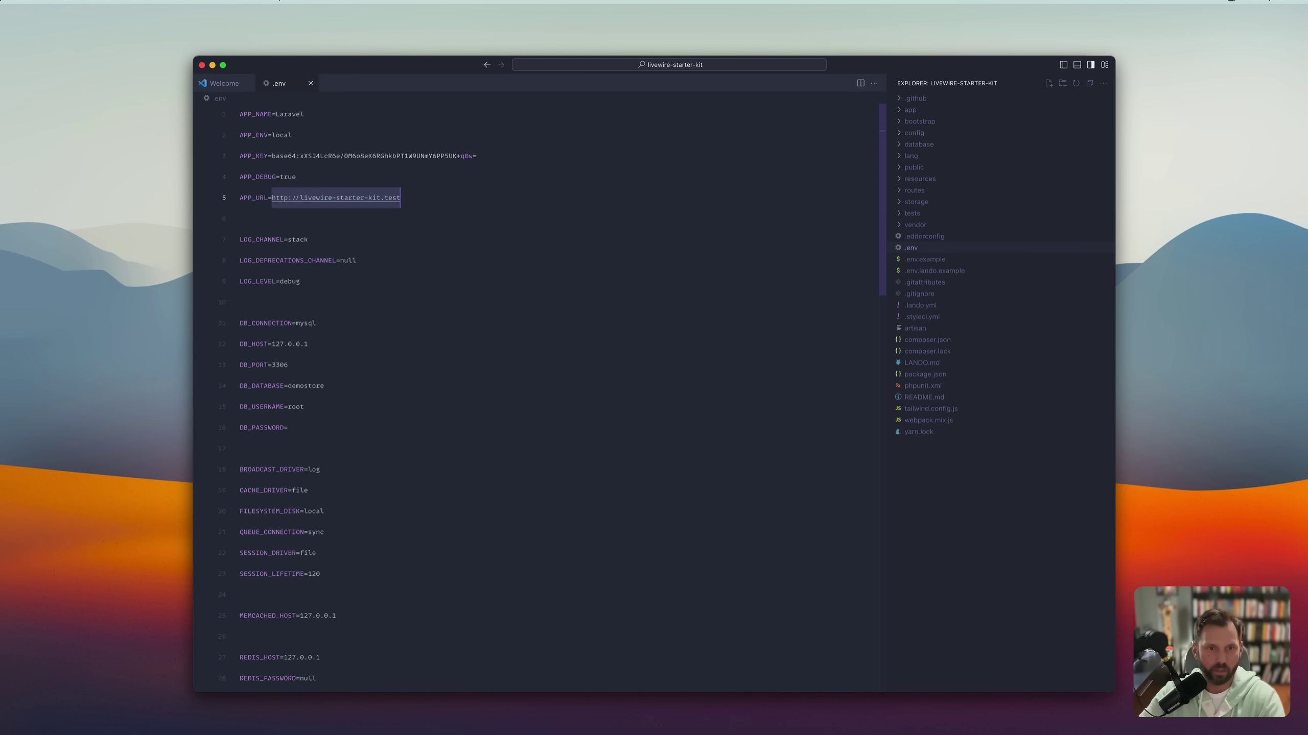
key("super+Tab")
key("super+Tab")
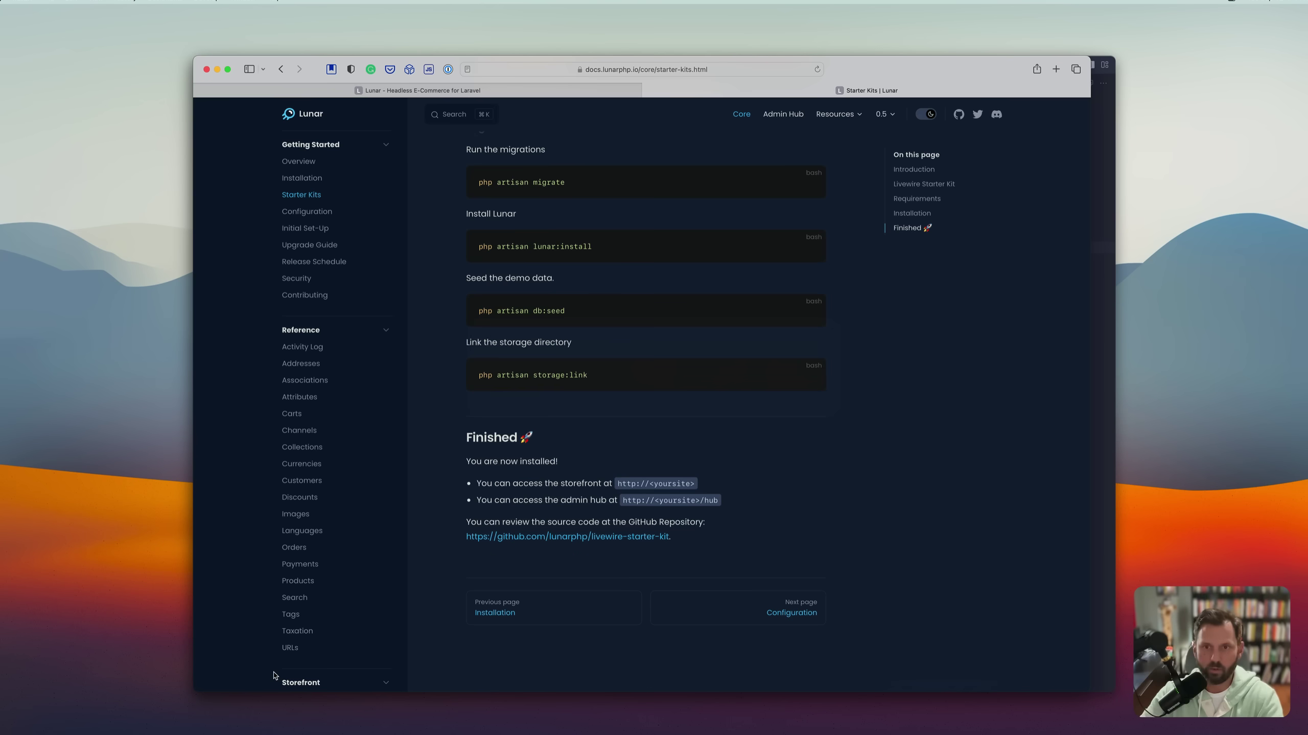
Load livewire-starter-kit.test in a new tab, add the Men's Full-Zip Fleece Hoodie, and check out.
key("super+t")
key("super+v")
key("Return")
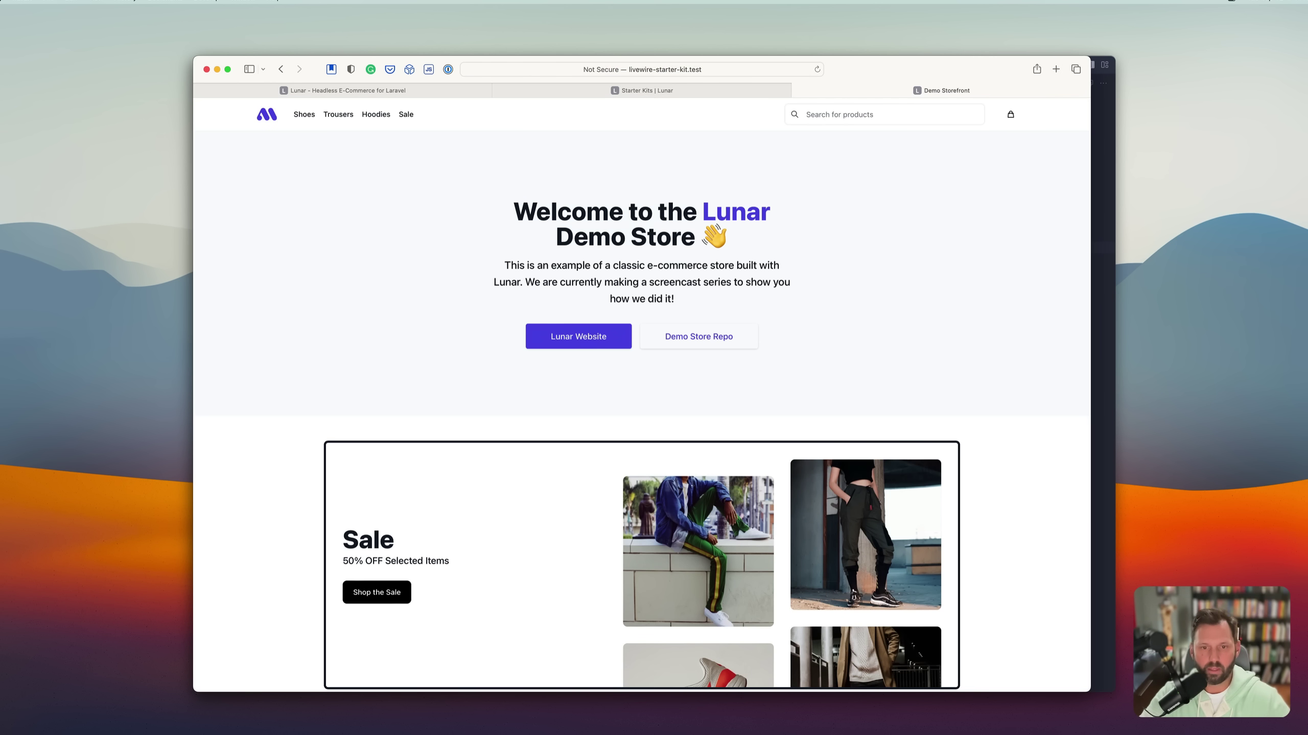
scroll(576, 563, "down", 1)
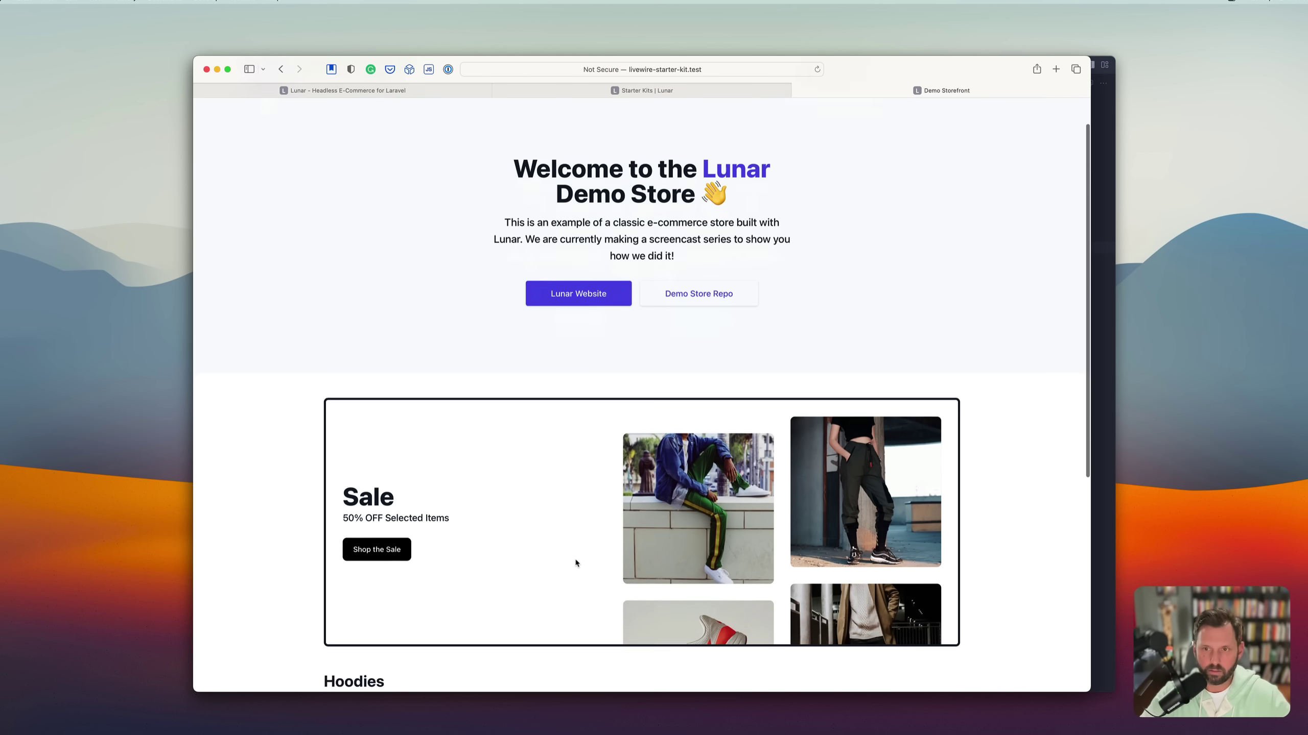
scroll(577, 563, "down", 7)
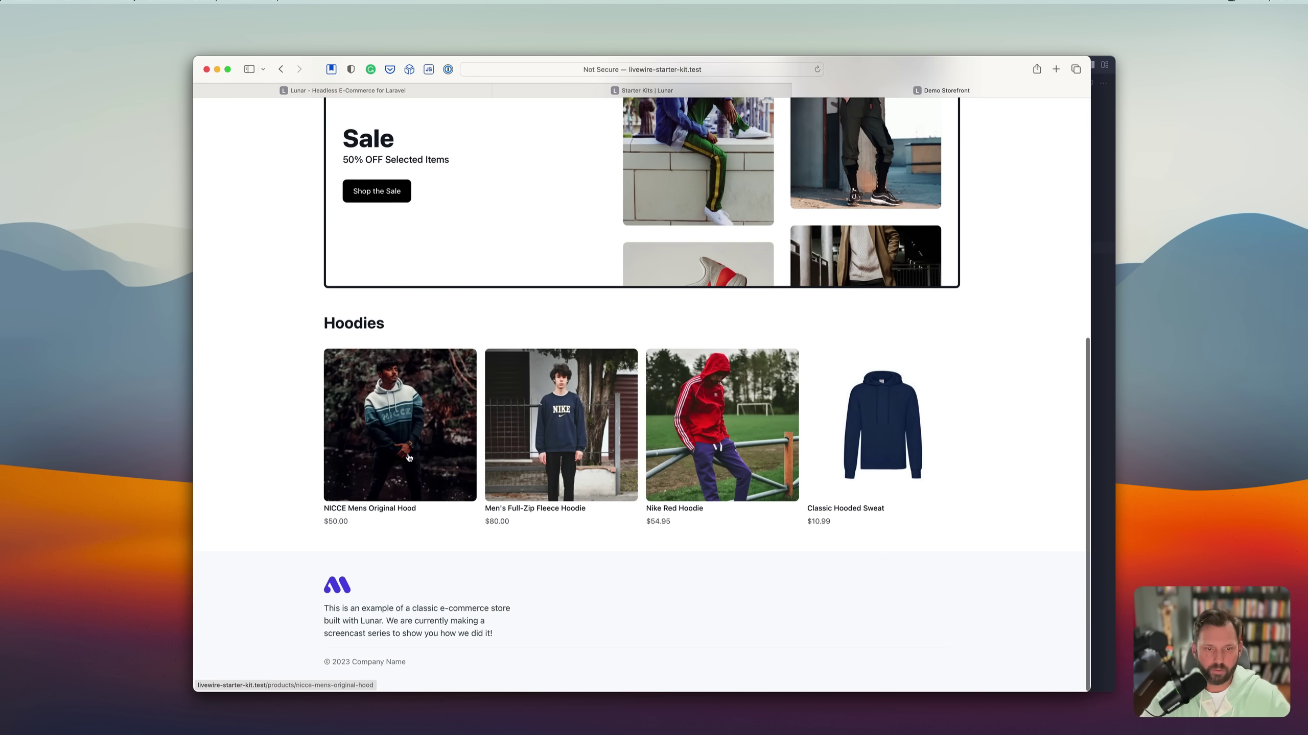
left_click(592, 443)
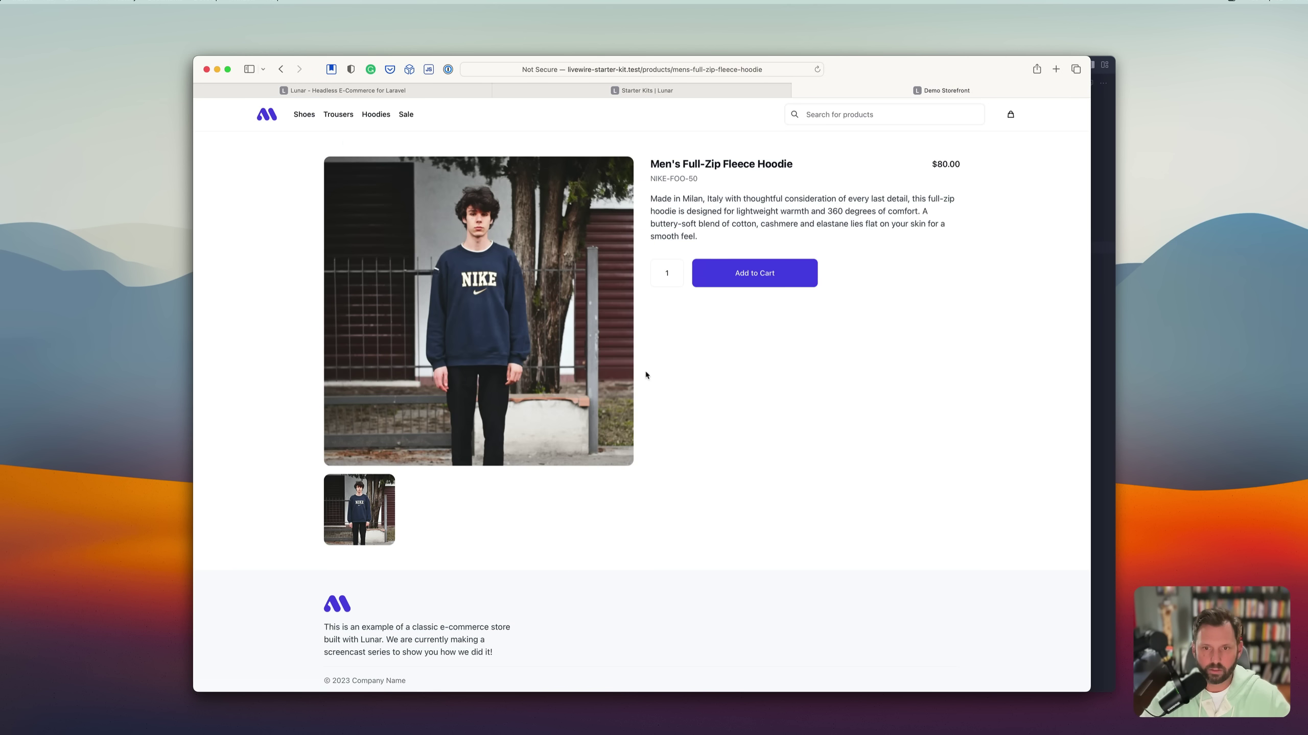
left_click(717, 272)
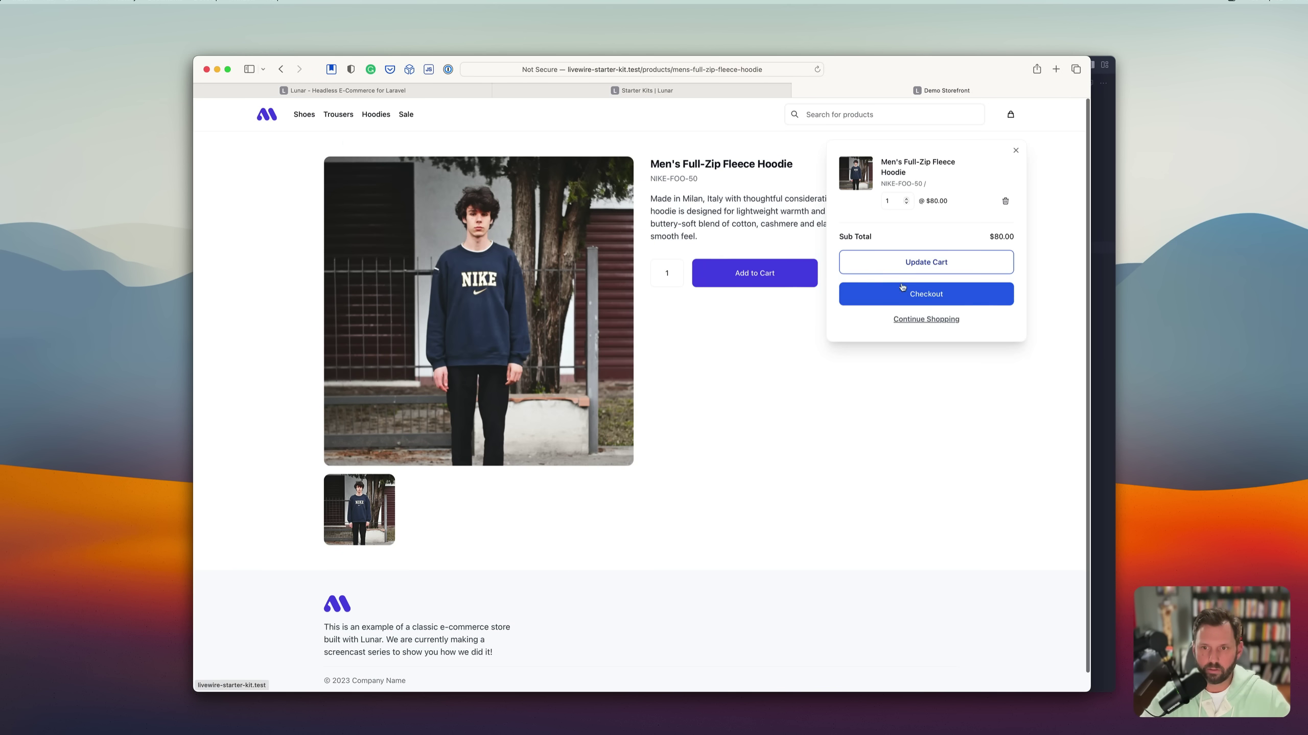
left_click(896, 304)
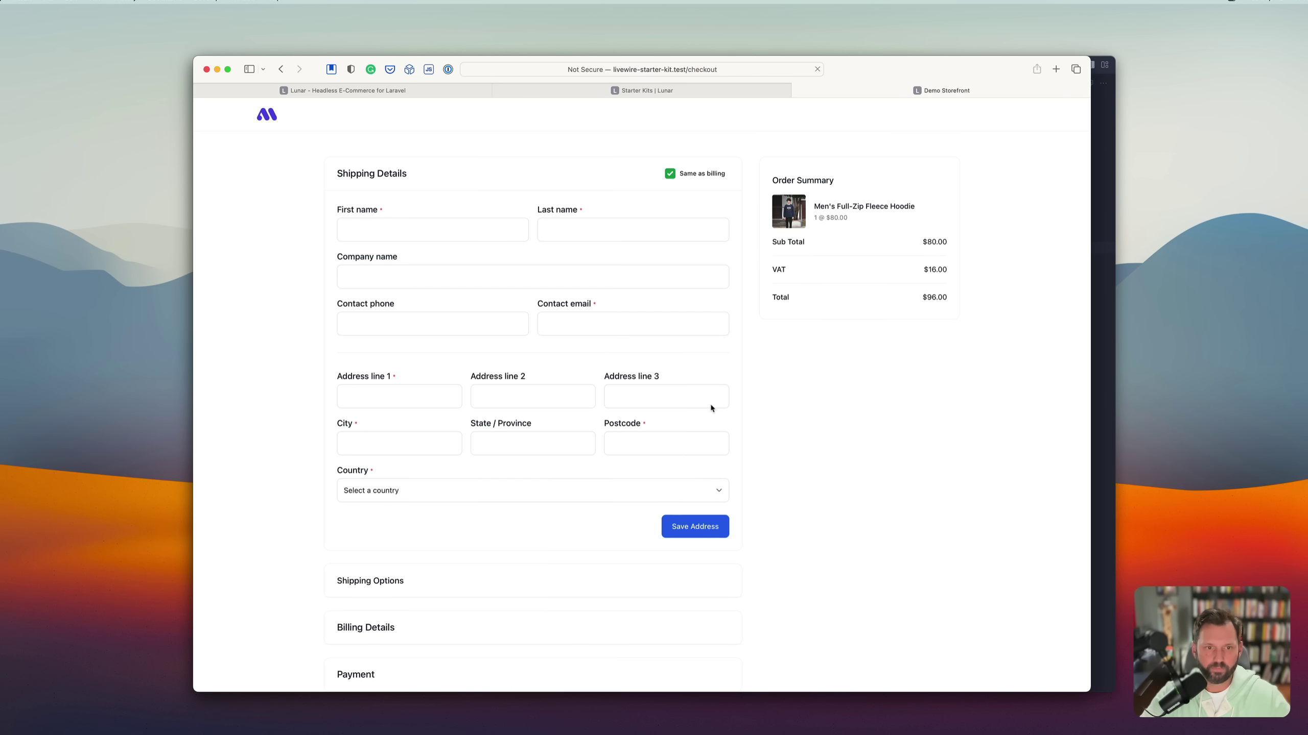
Autofill the shipping form with a saved address and save the address.
left_click(427, 235)
scroll(668, 412, "down", 4)
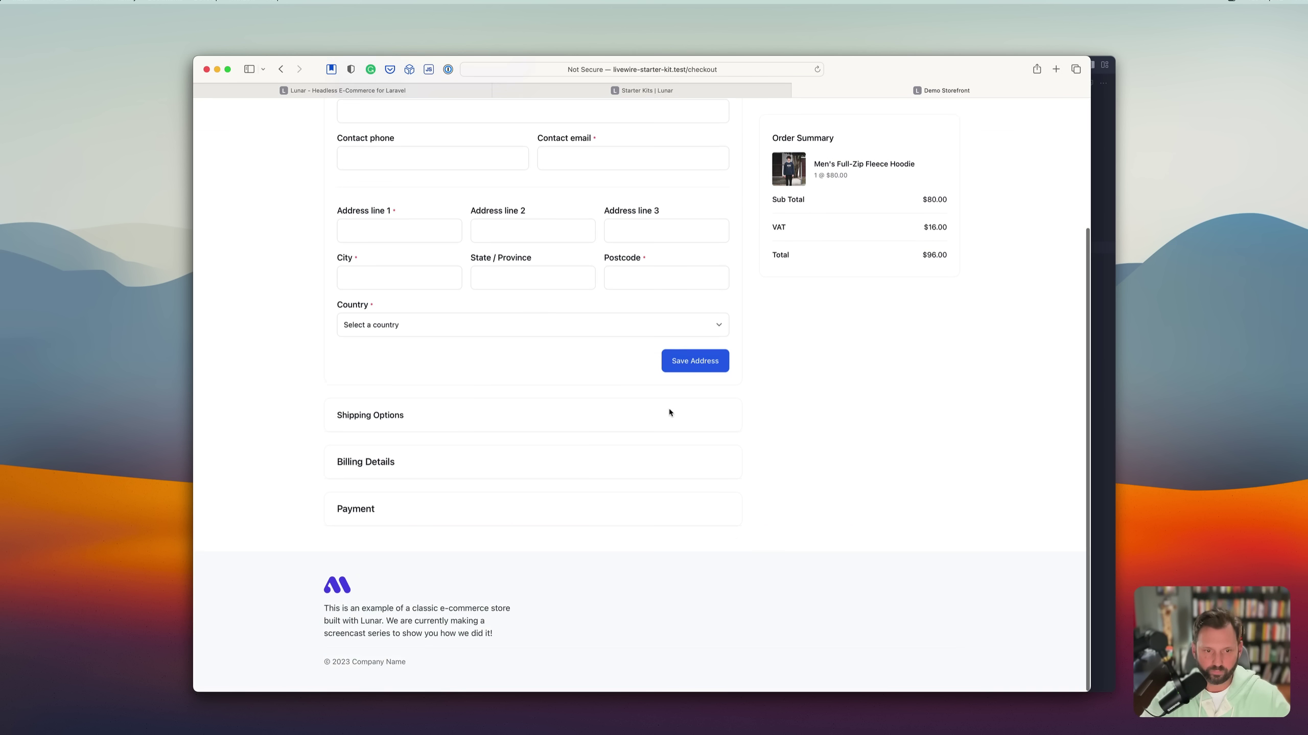
scroll(550, 405, "up", 4)
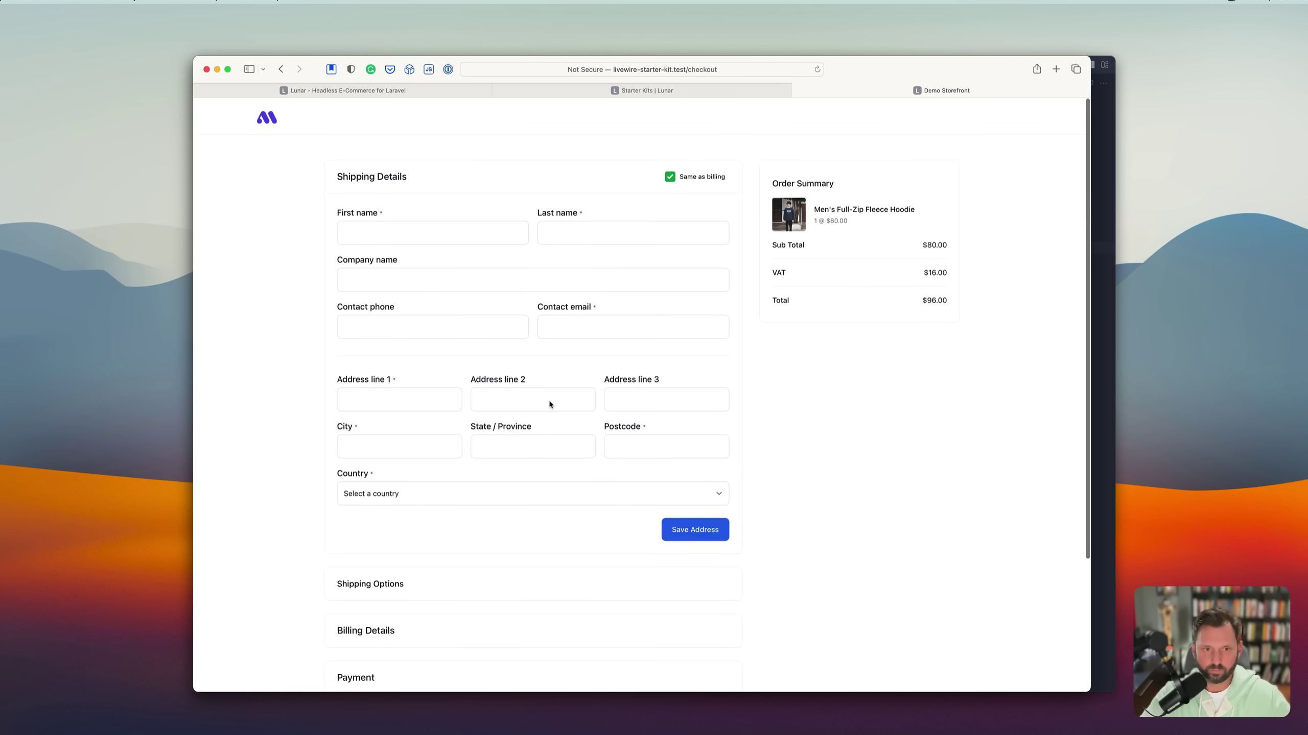
left_click(424, 233)
type("E")
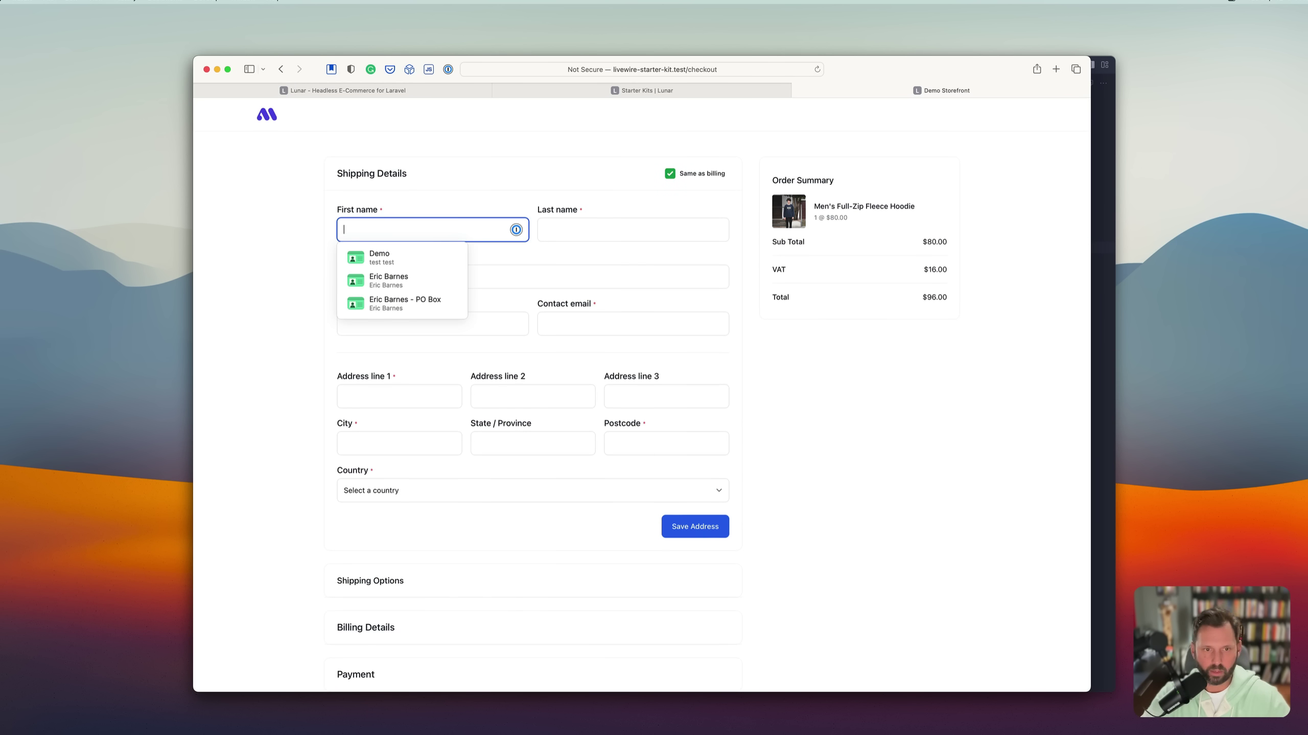
key("Down")
key("Down")
key("Down")
key("Return")
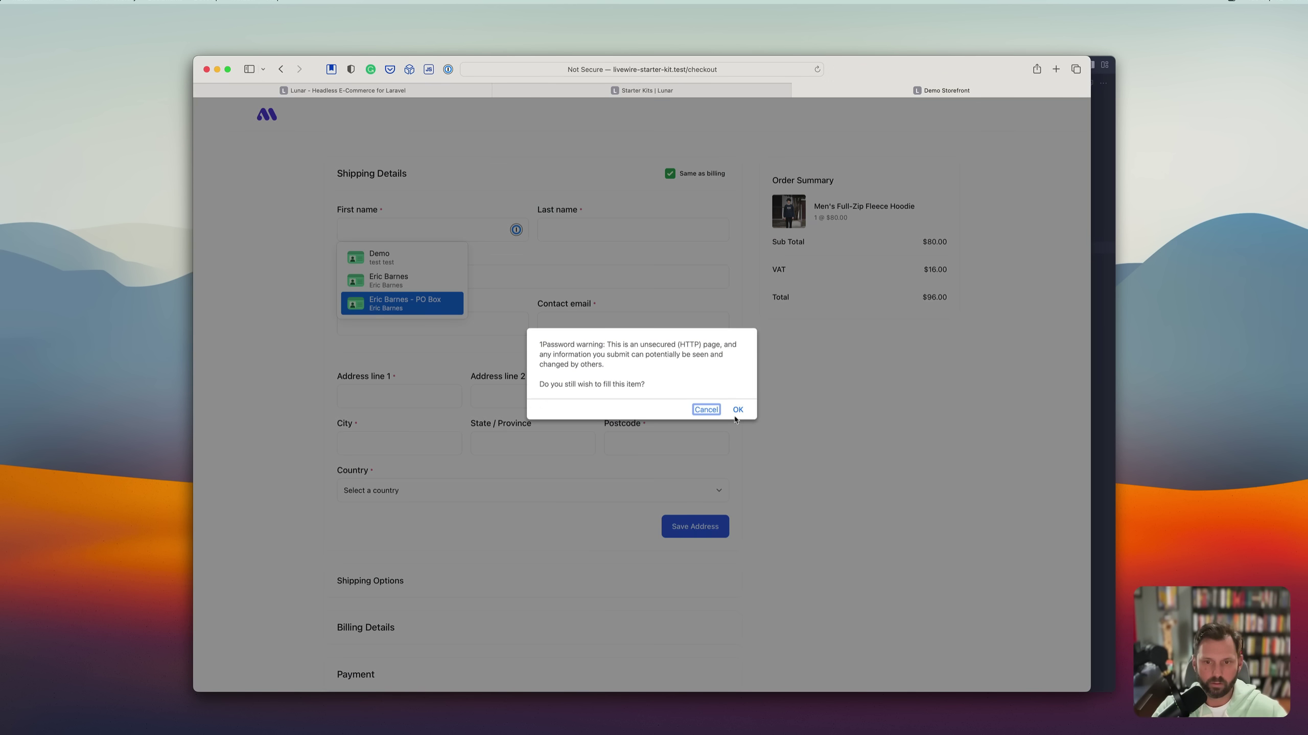
left_click(737, 411)
scroll(824, 453, "down", 5)
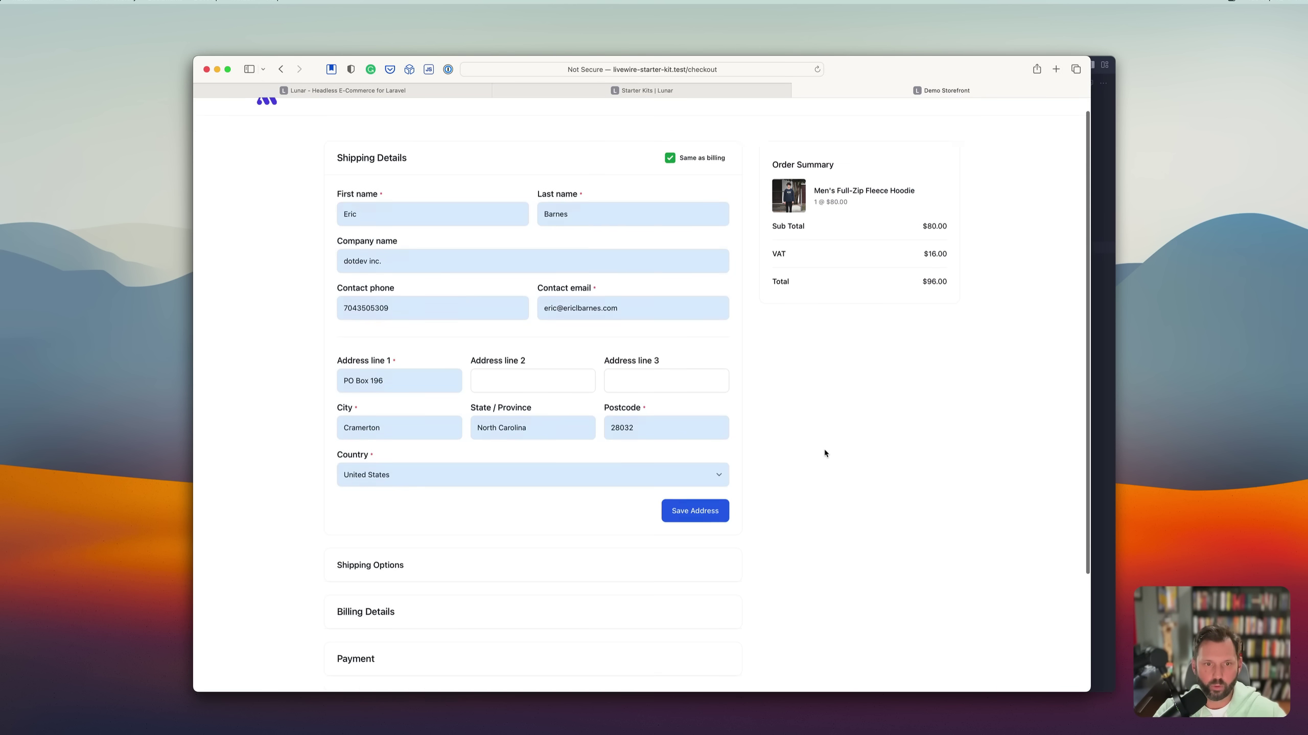
scroll(824, 453, "up", 4)
scroll(824, 453, "down", 3)
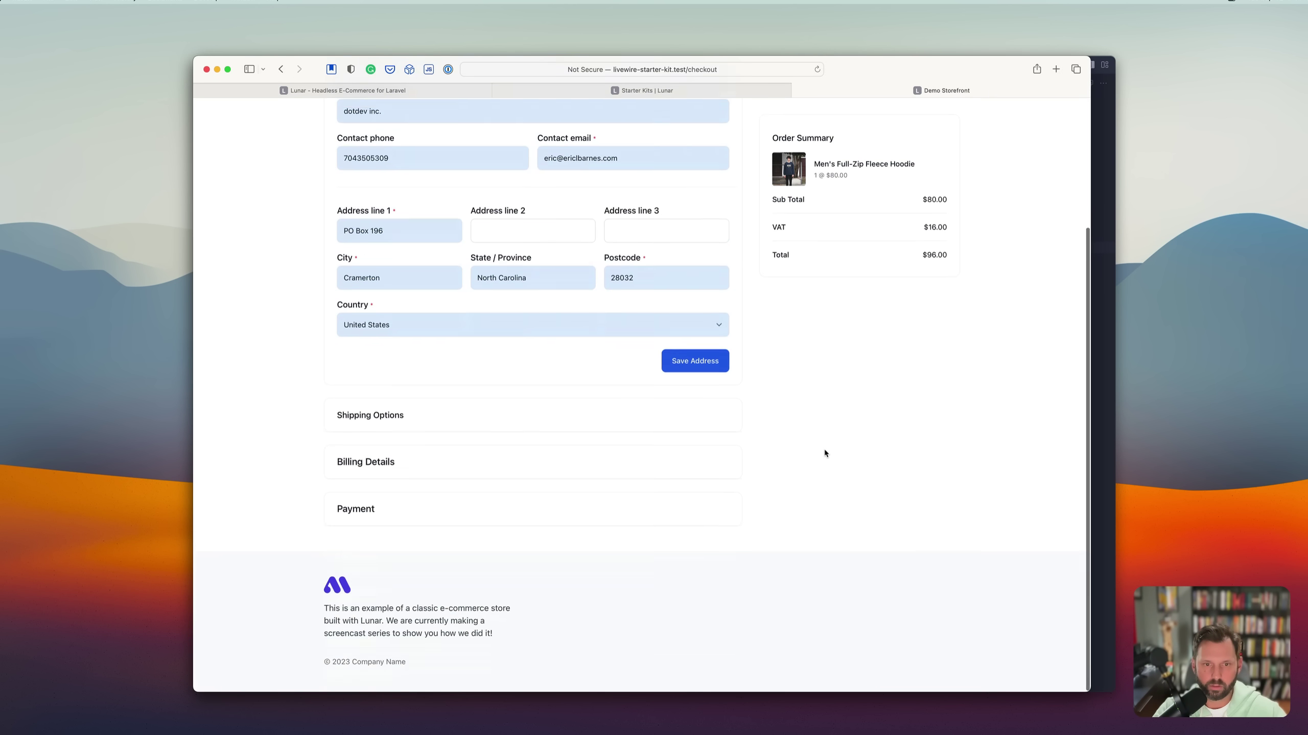
left_click(688, 368)
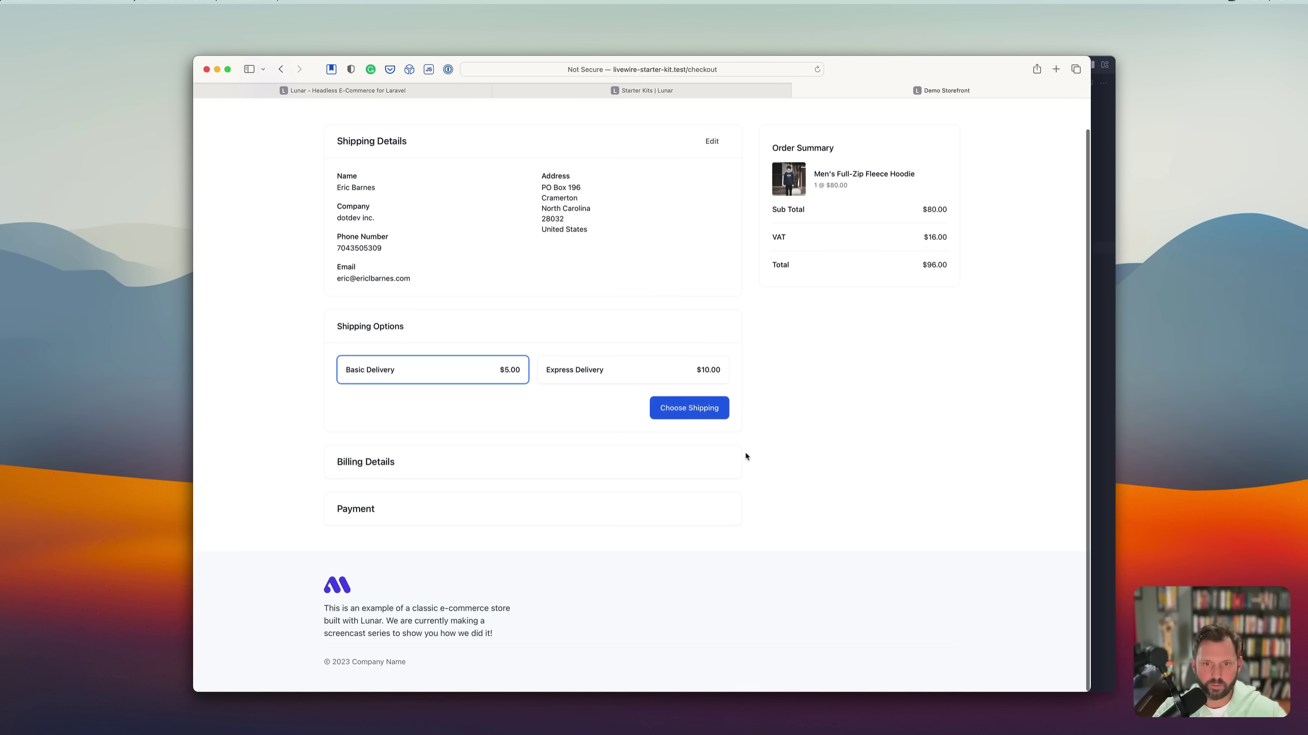
Choose Basic Delivery shipping and pay by card, triggering the Stripe missing API key error.
left_click(614, 374)
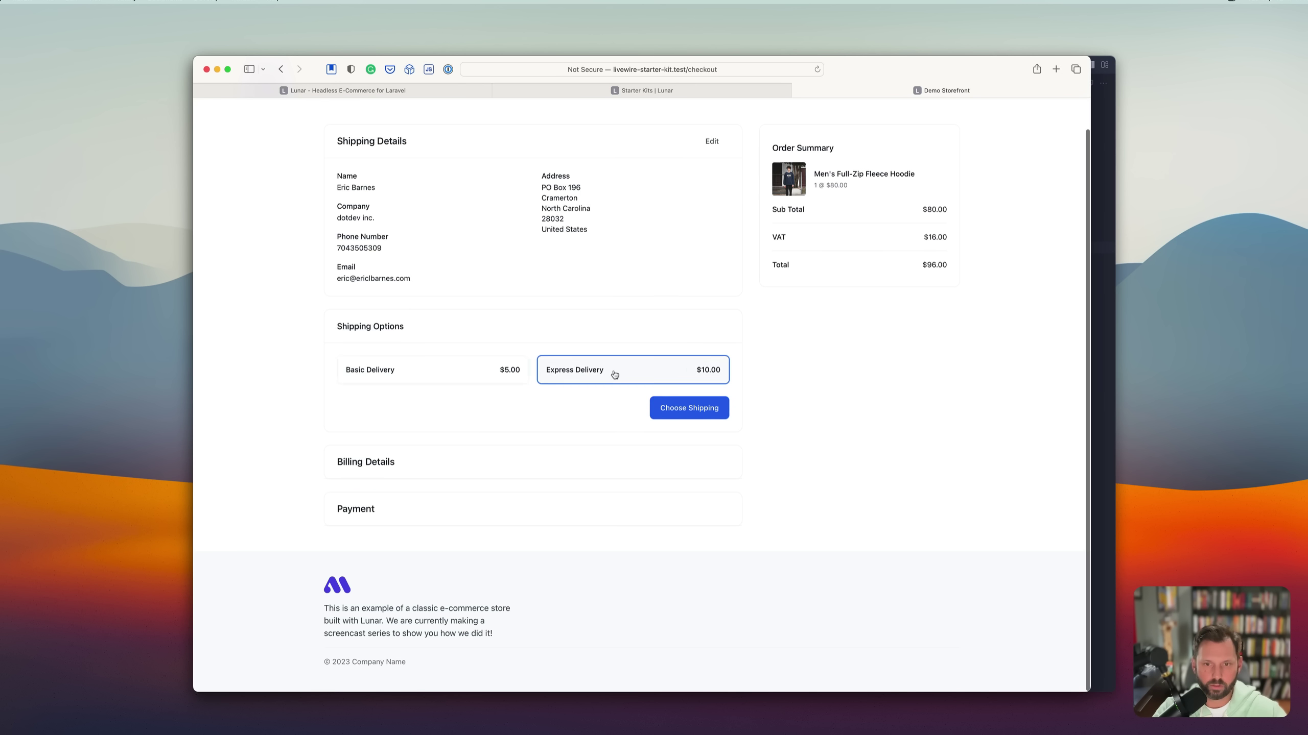
left_click(468, 374)
left_click(689, 407)
scroll(648, 494, "down", 5)
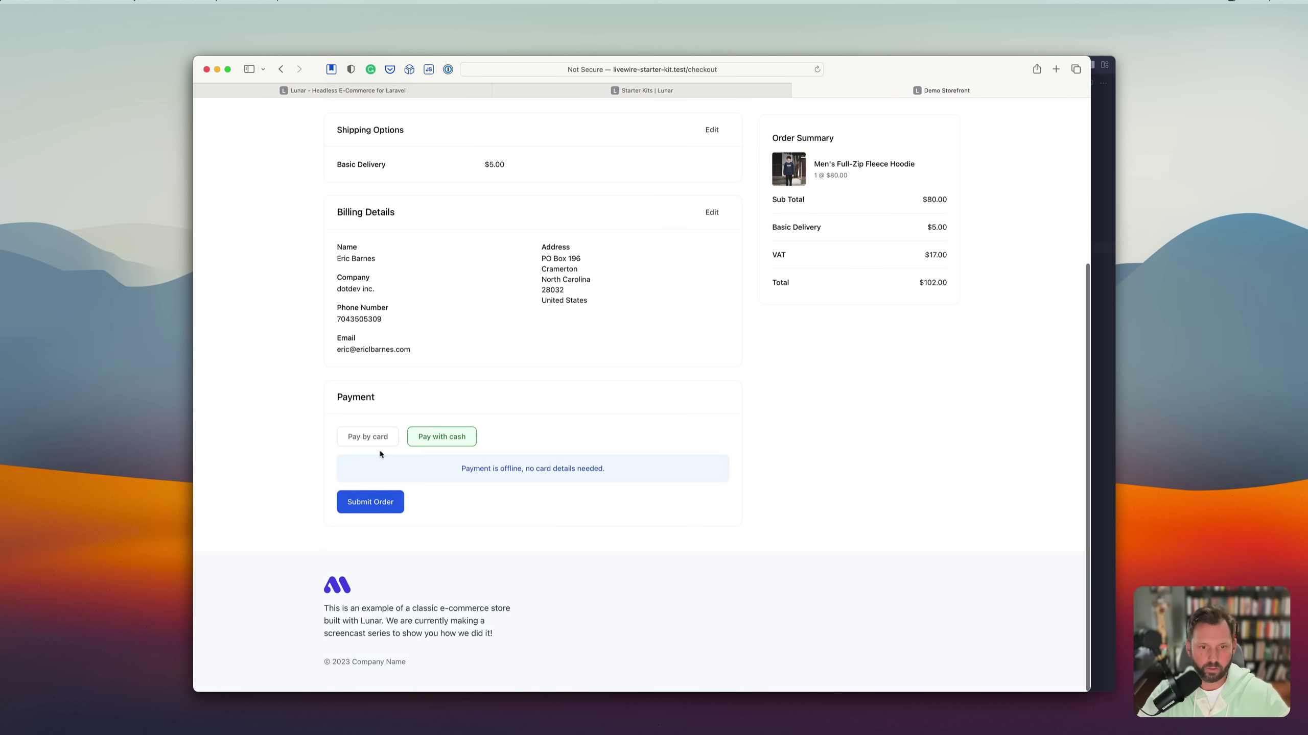
left_click(369, 439)
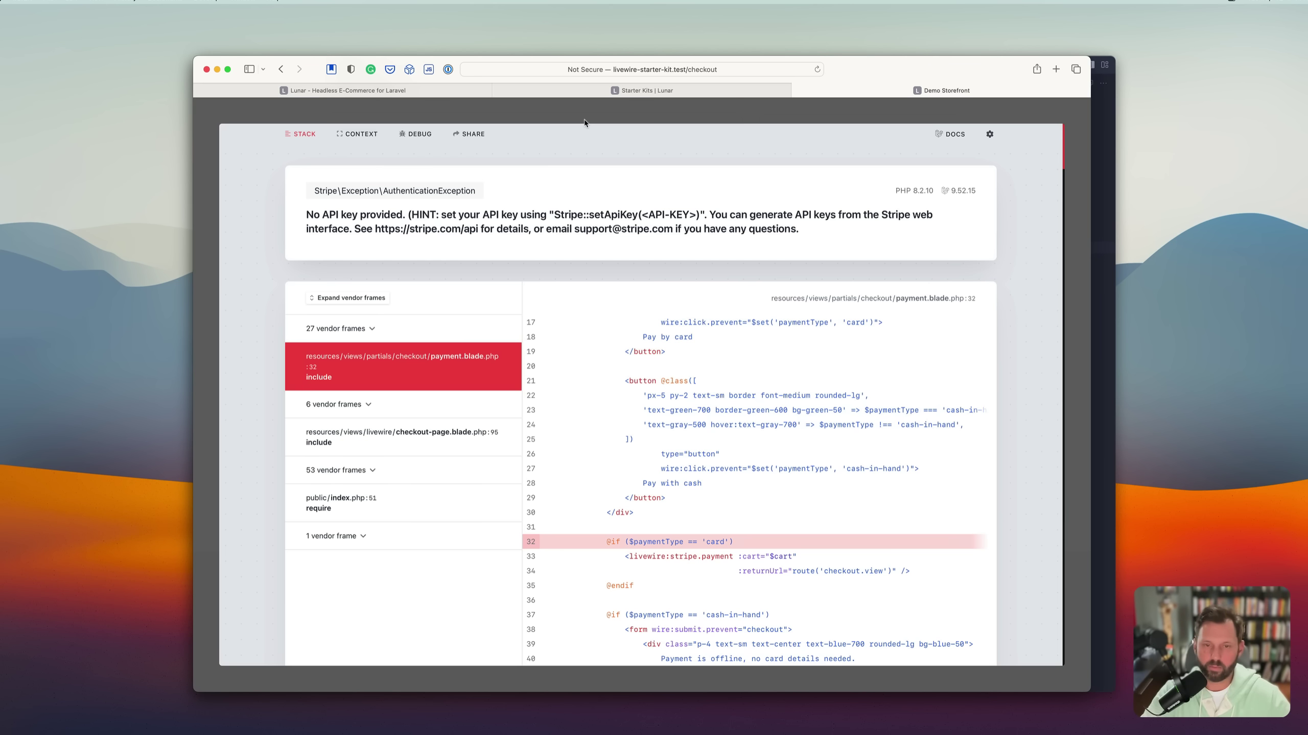
Dismiss the Stripe error, submit the order paying with cash, and go back home.
double_click(607, 213)
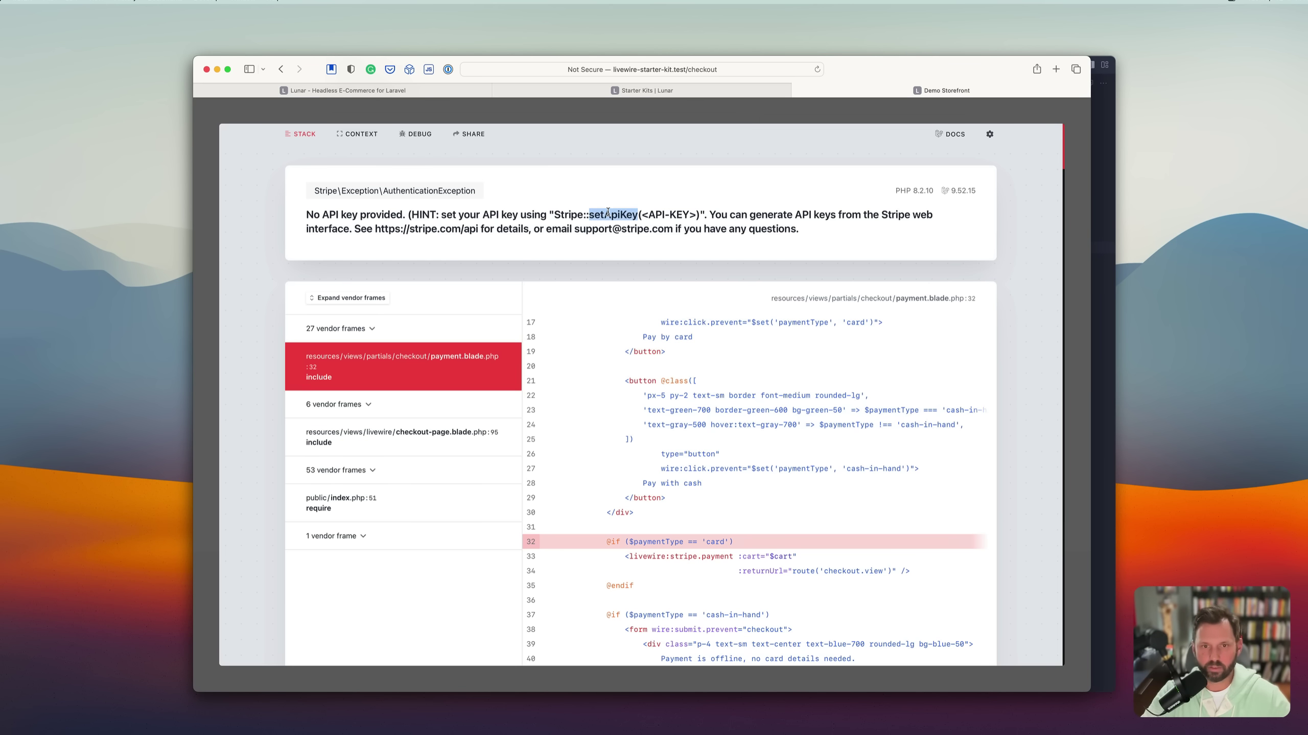
left_click(544, 120)
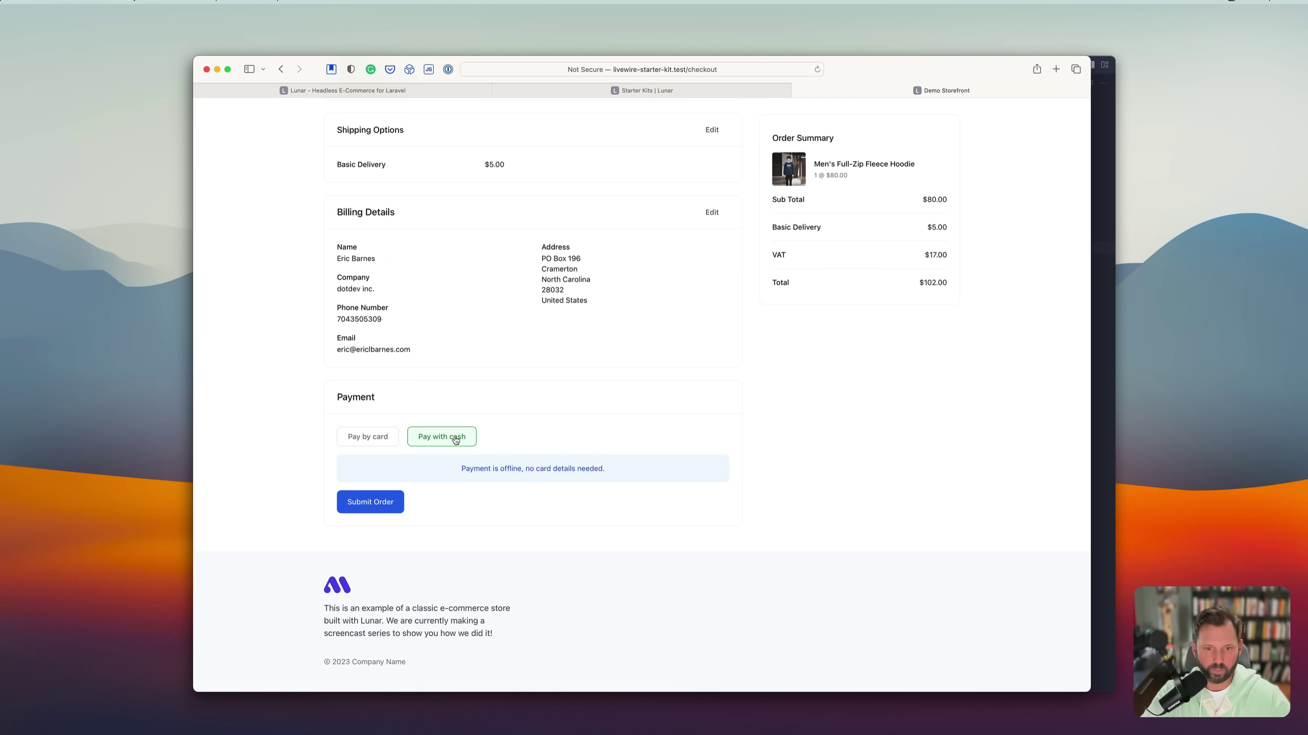
left_click(373, 508)
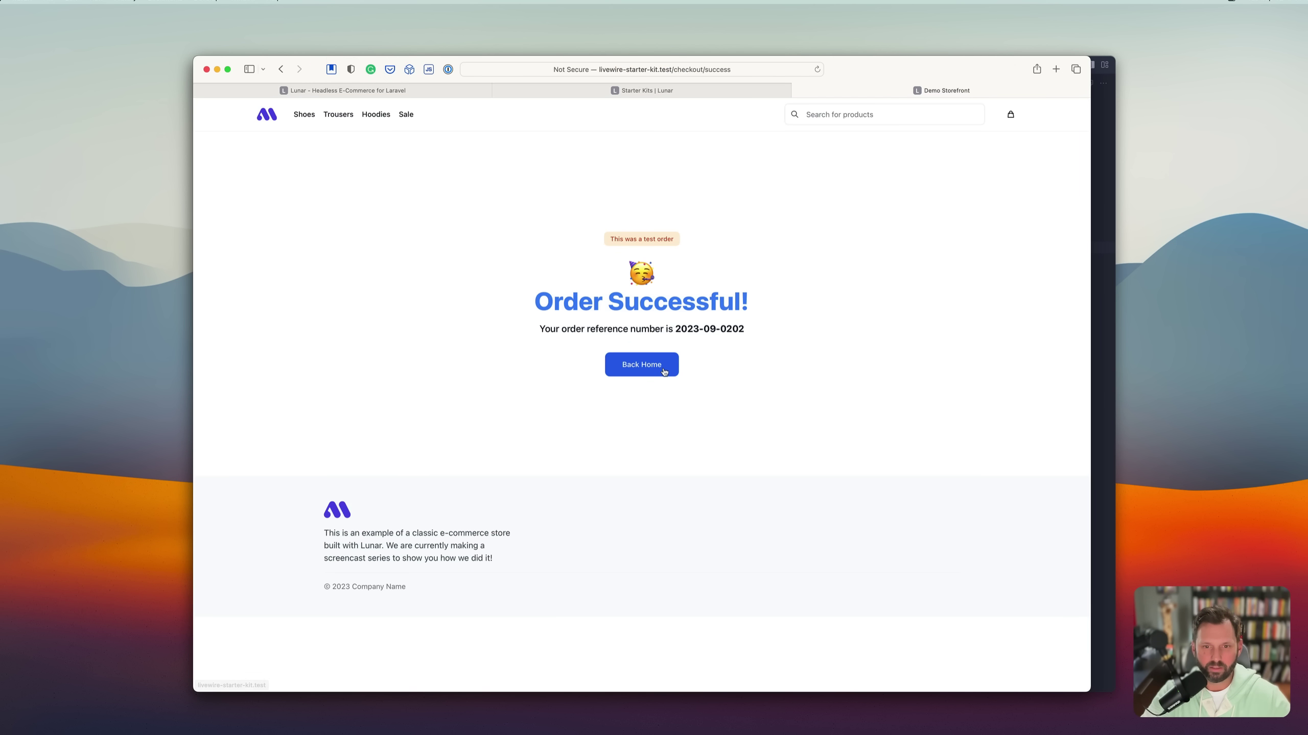
triple_click(637, 239)
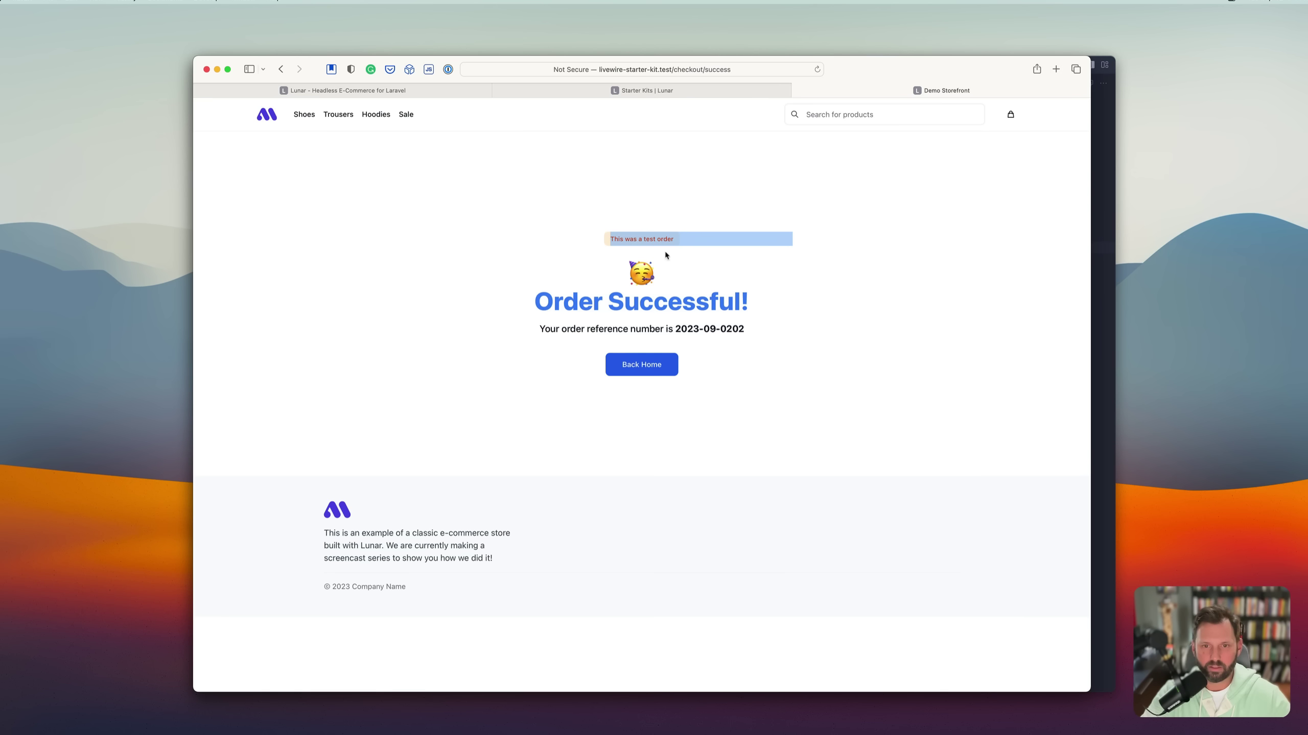
left_click(755, 367)
left_click(641, 375)
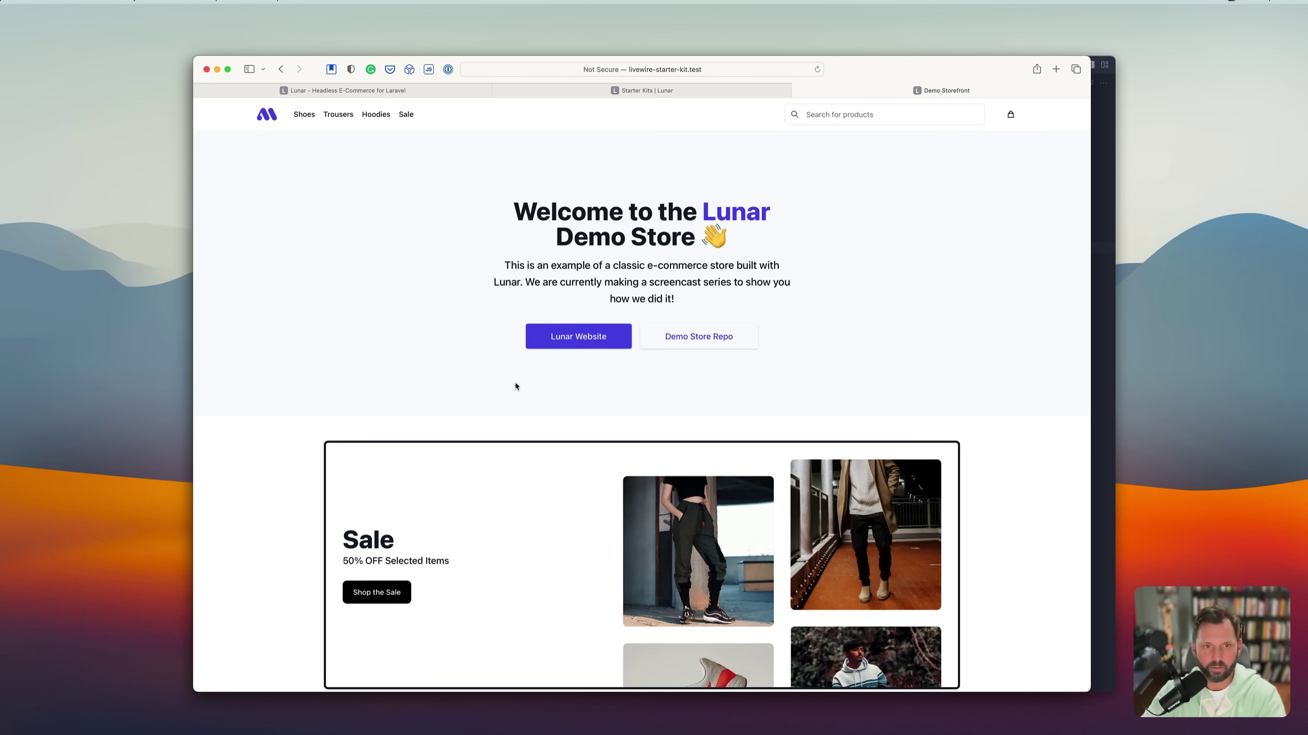
Look at the Nike Red Hoodie, then open Chuck 70 Raw Edge from the Shoes collection.
scroll(676, 414, "down", 10)
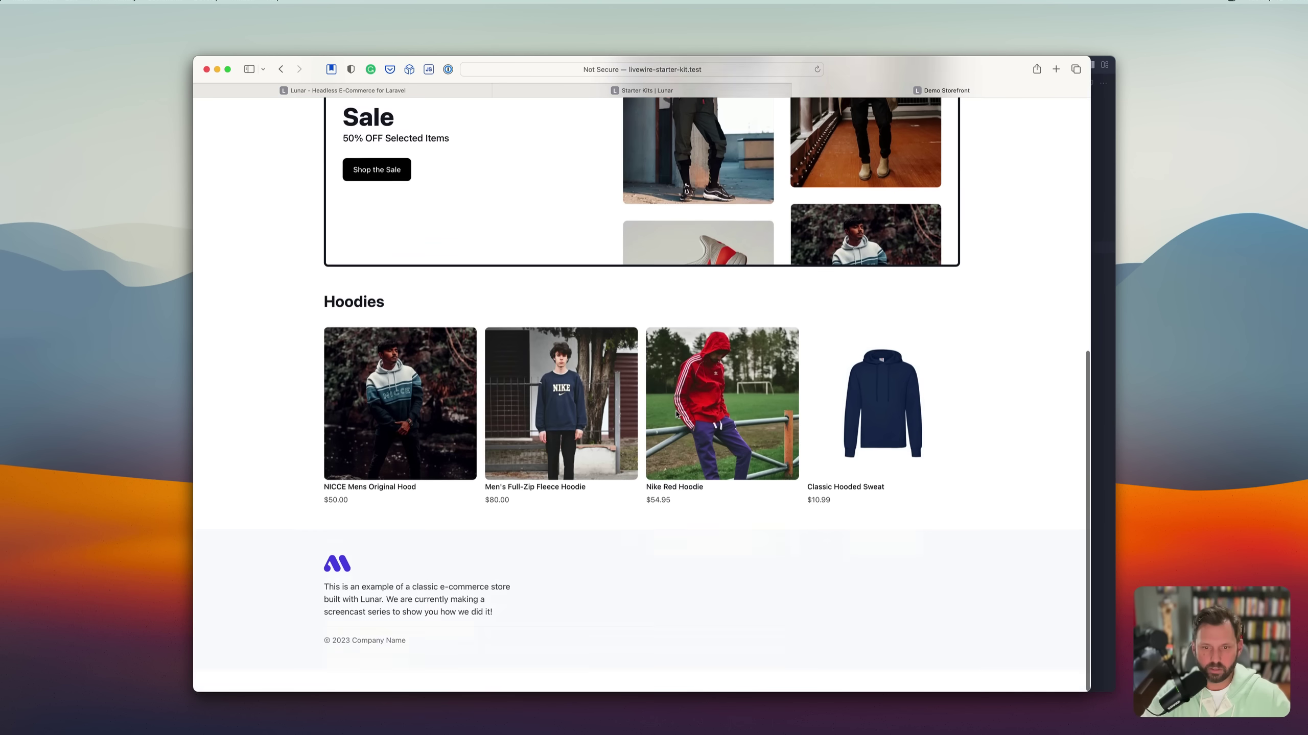
left_click(719, 407)
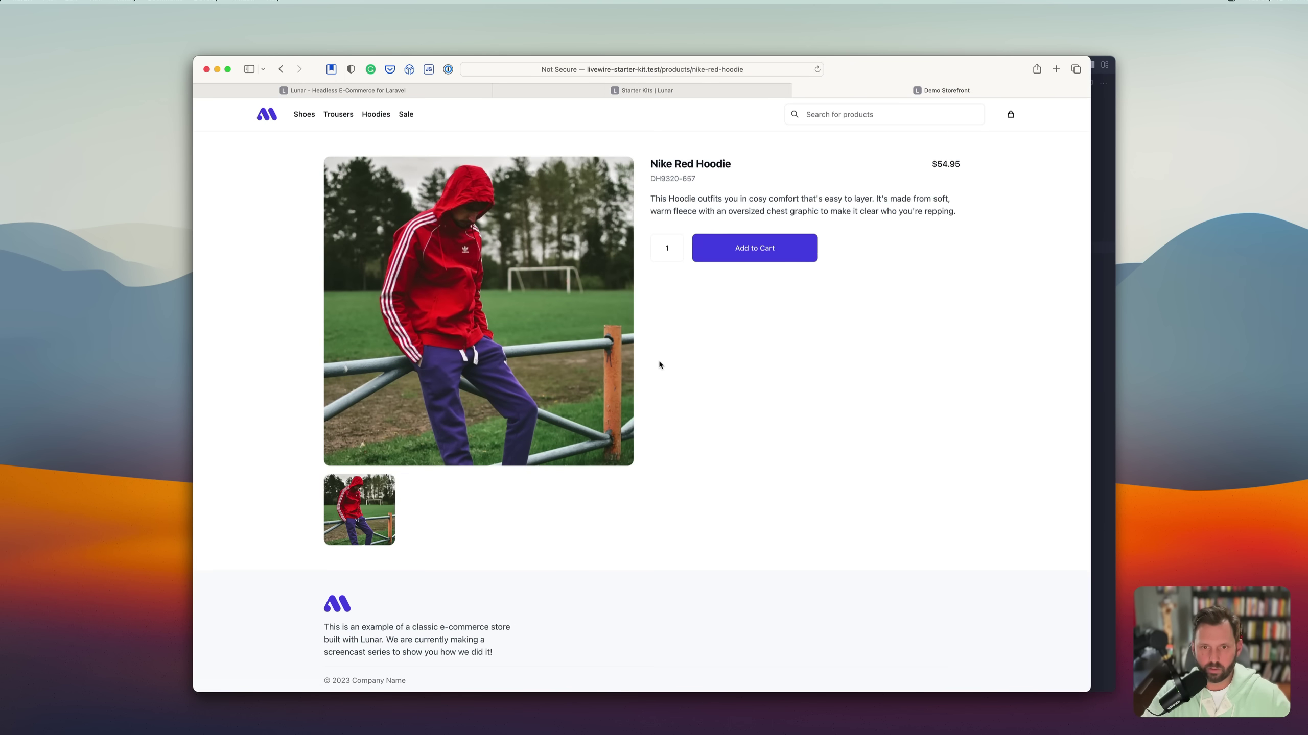
key("super+bracketleft")
scroll(592, 304, "up", 10)
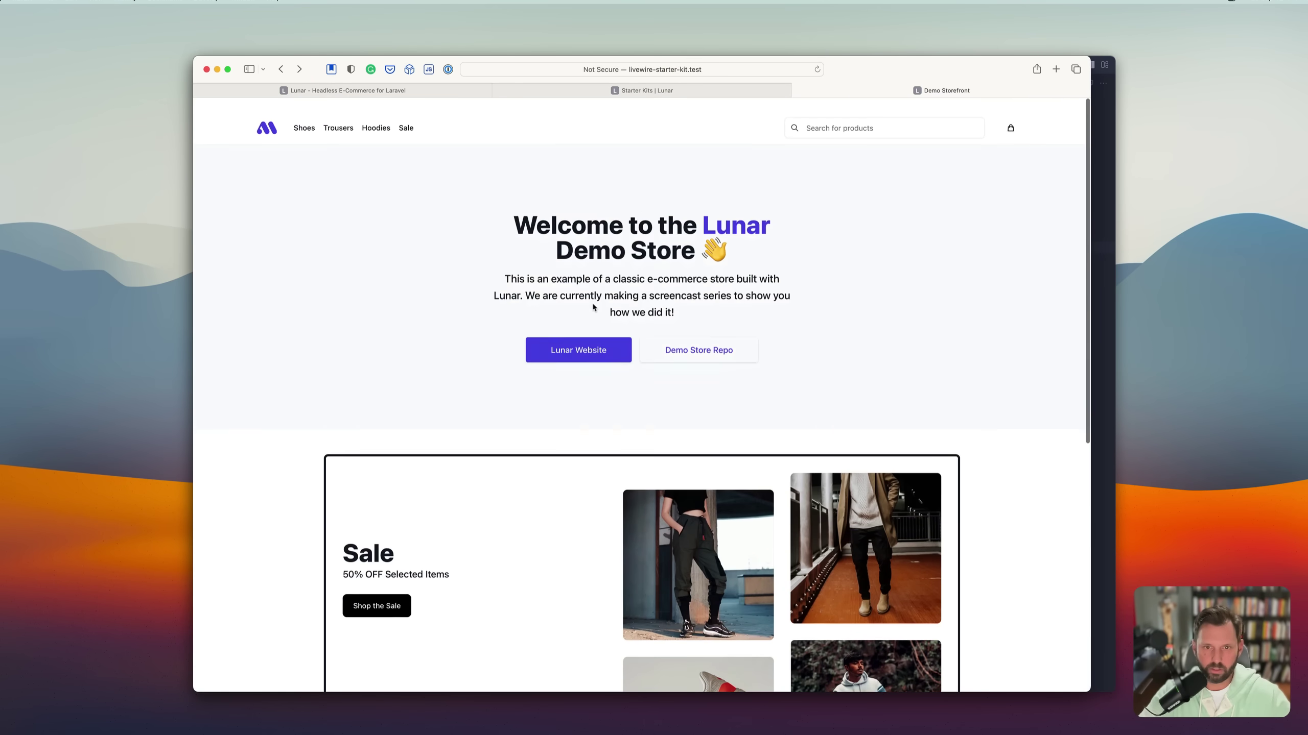
left_click(307, 117)
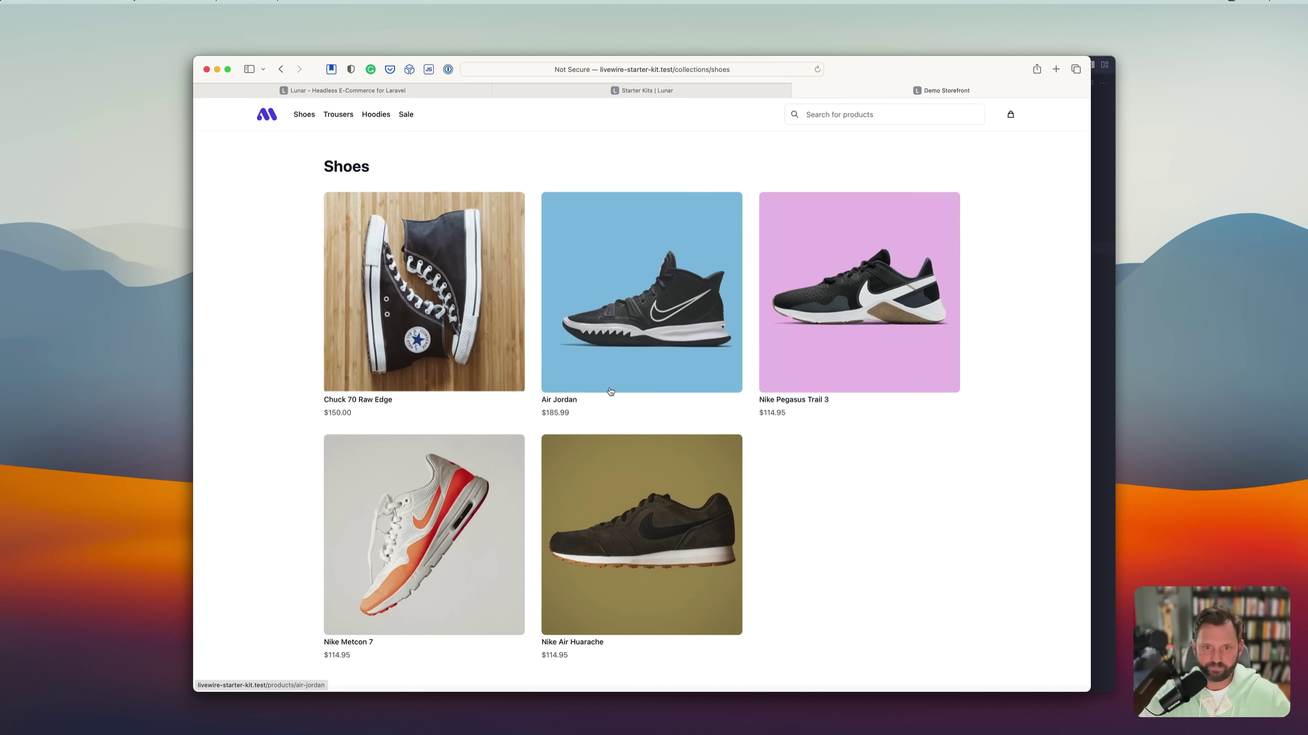
left_click(464, 337)
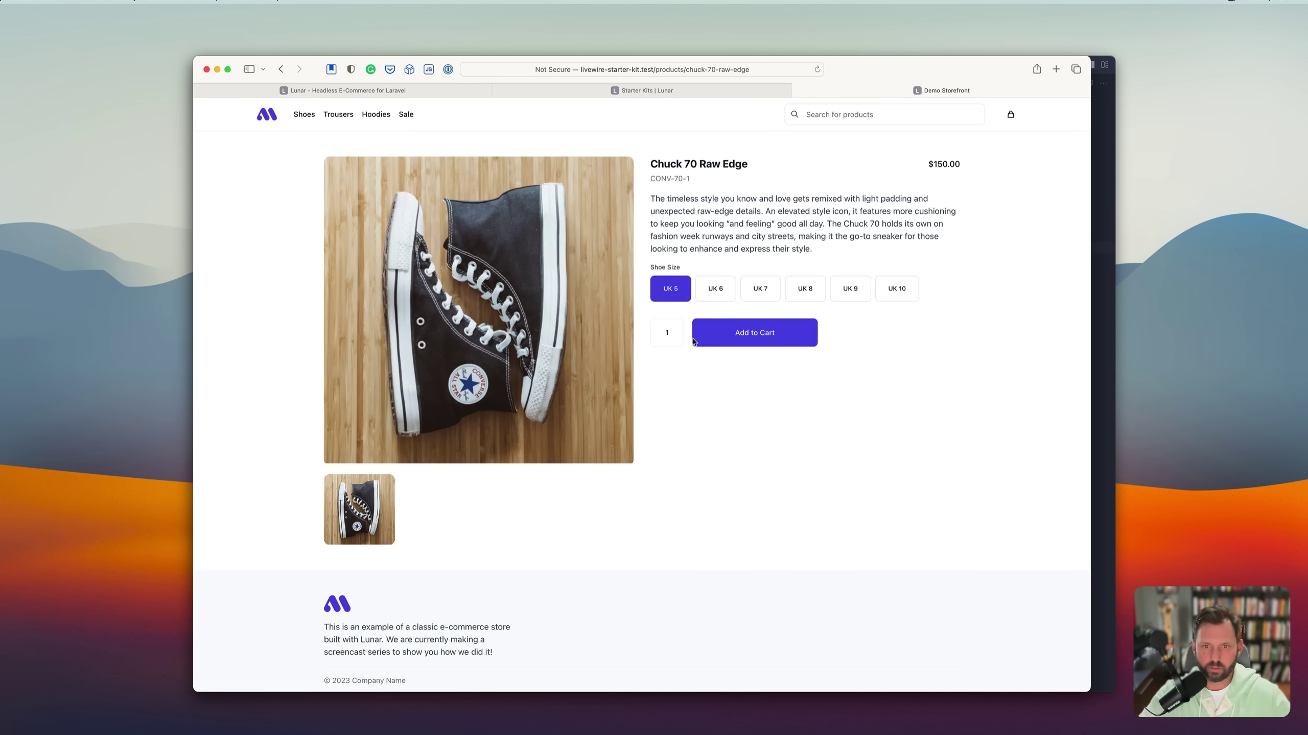
Try shoe sizes UK 7 through UK 10, then focus the address bar to edit the URL.
left_click(761, 290)
left_click(804, 289)
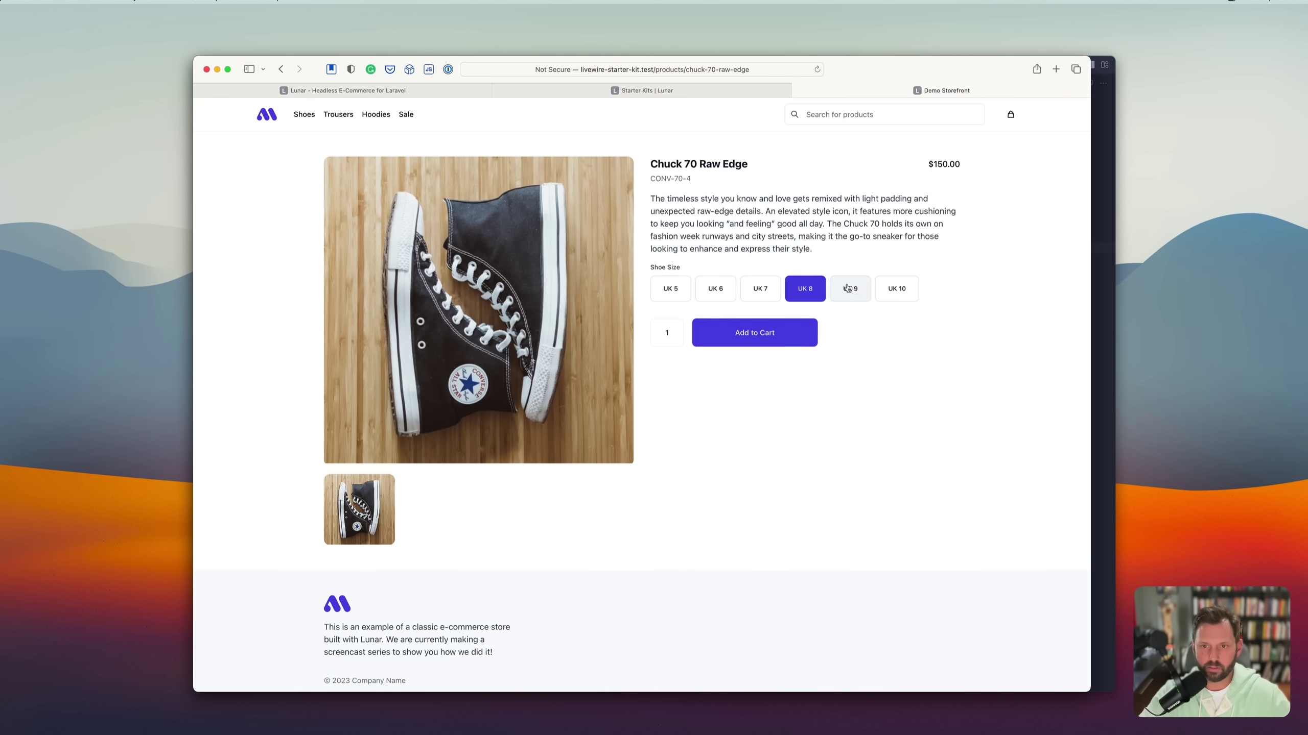
left_click(850, 289)
left_click(913, 287)
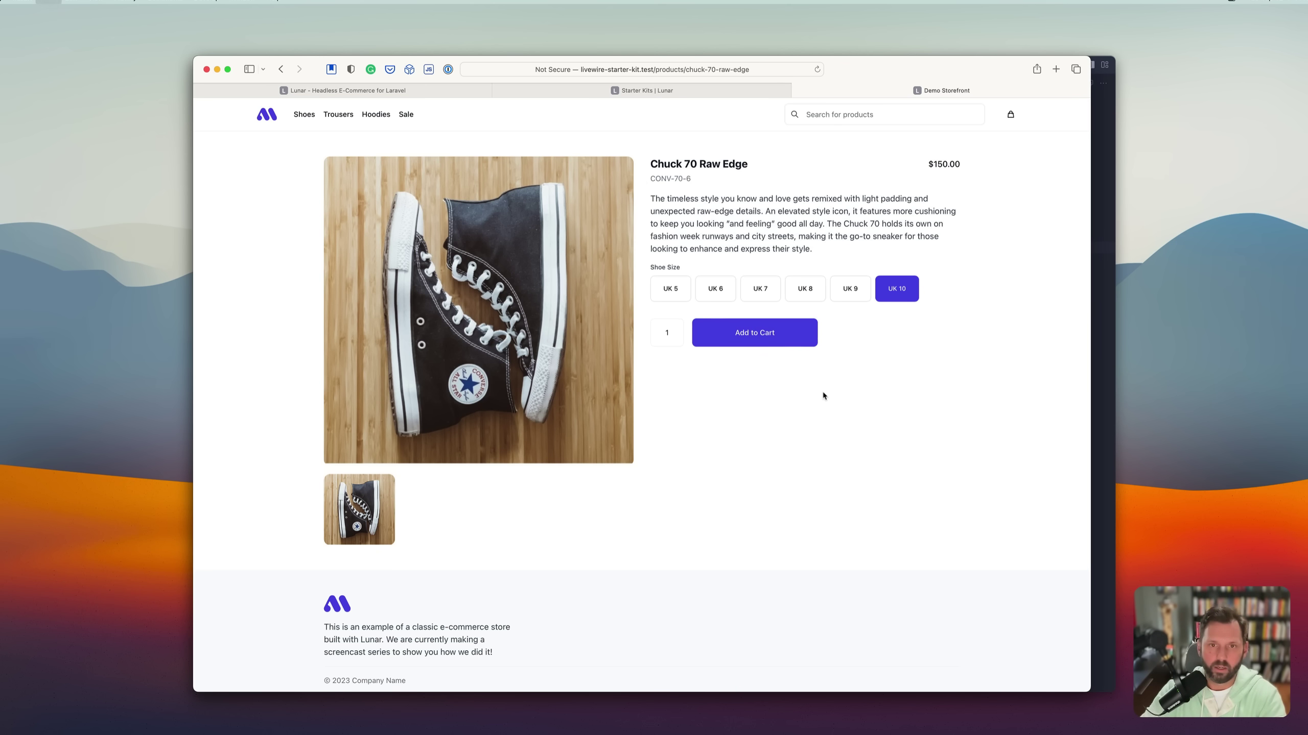
key("super+l")
key("Right")
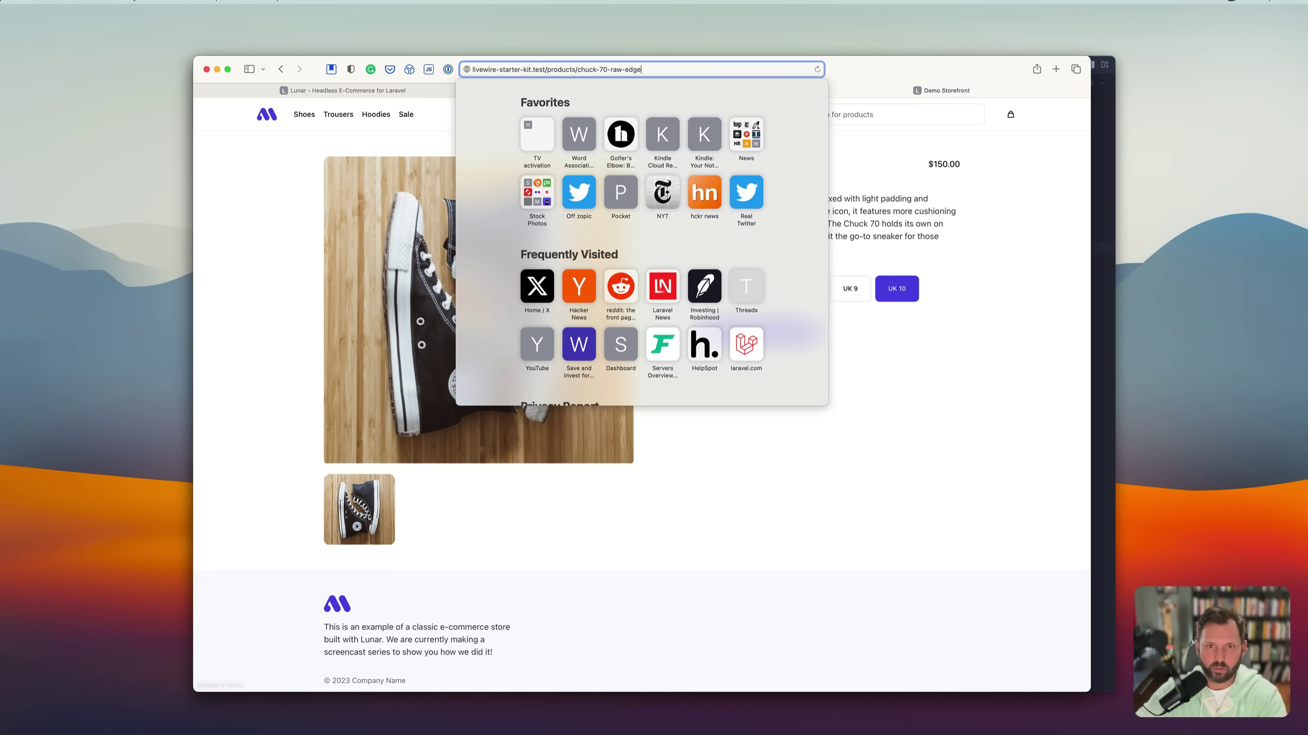
Change the address path to hub/login to load the admin hub login page.
key("alt+shift+Left")
key("alt+shift+Left")
key("alt+shift+Left")
type("hub/login")
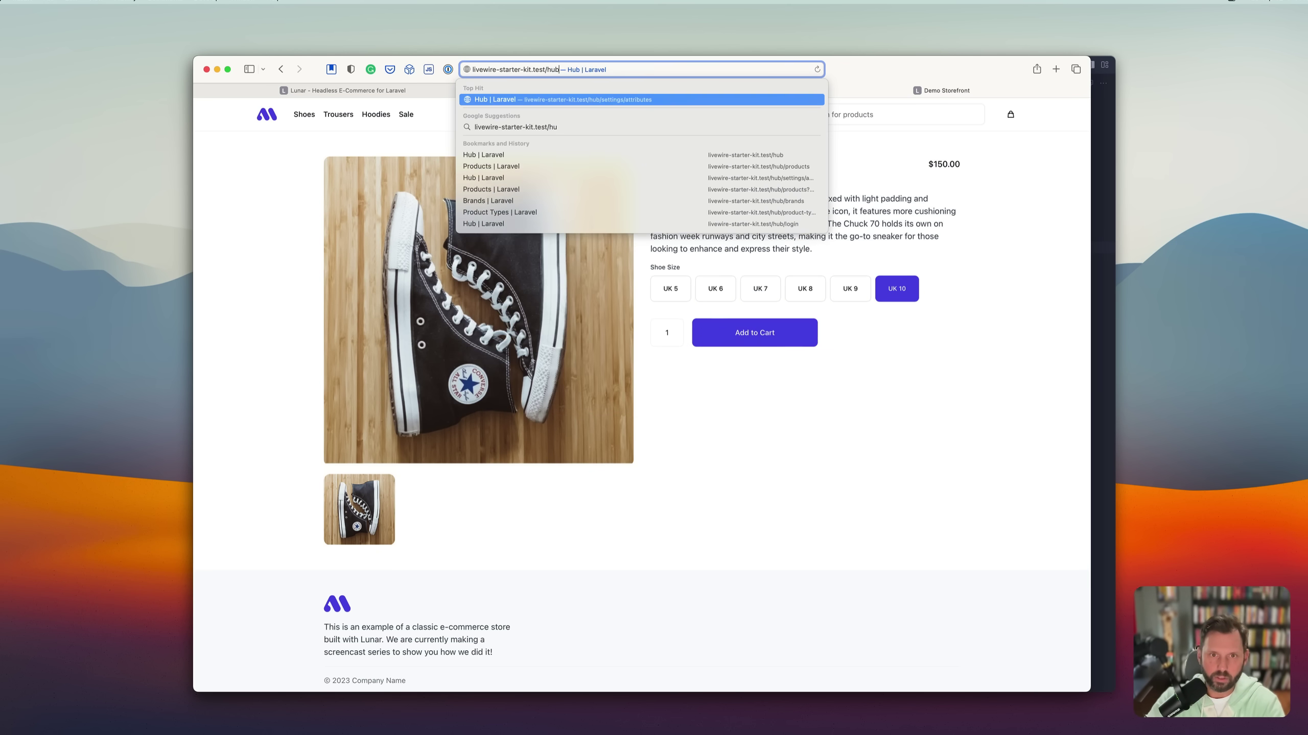
key("Return")
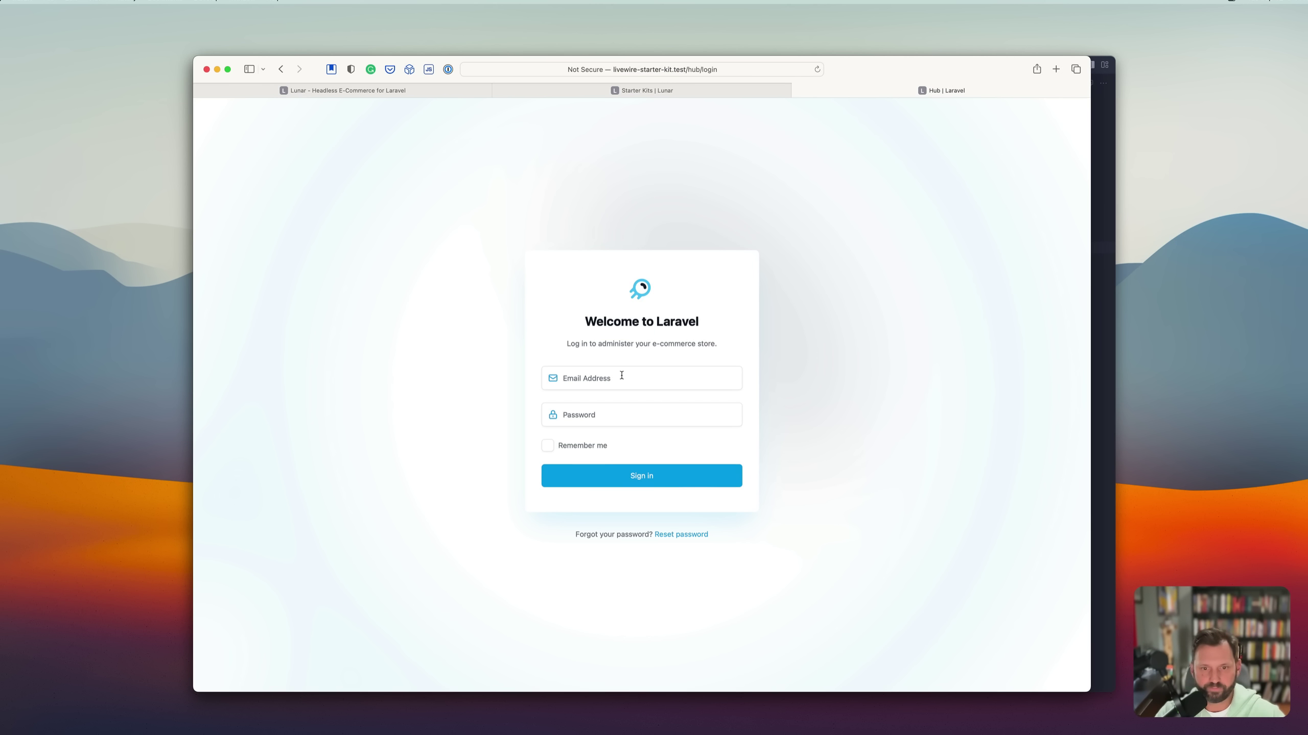
Sign in with the admin e-mail address and password.
left_click(622, 376)
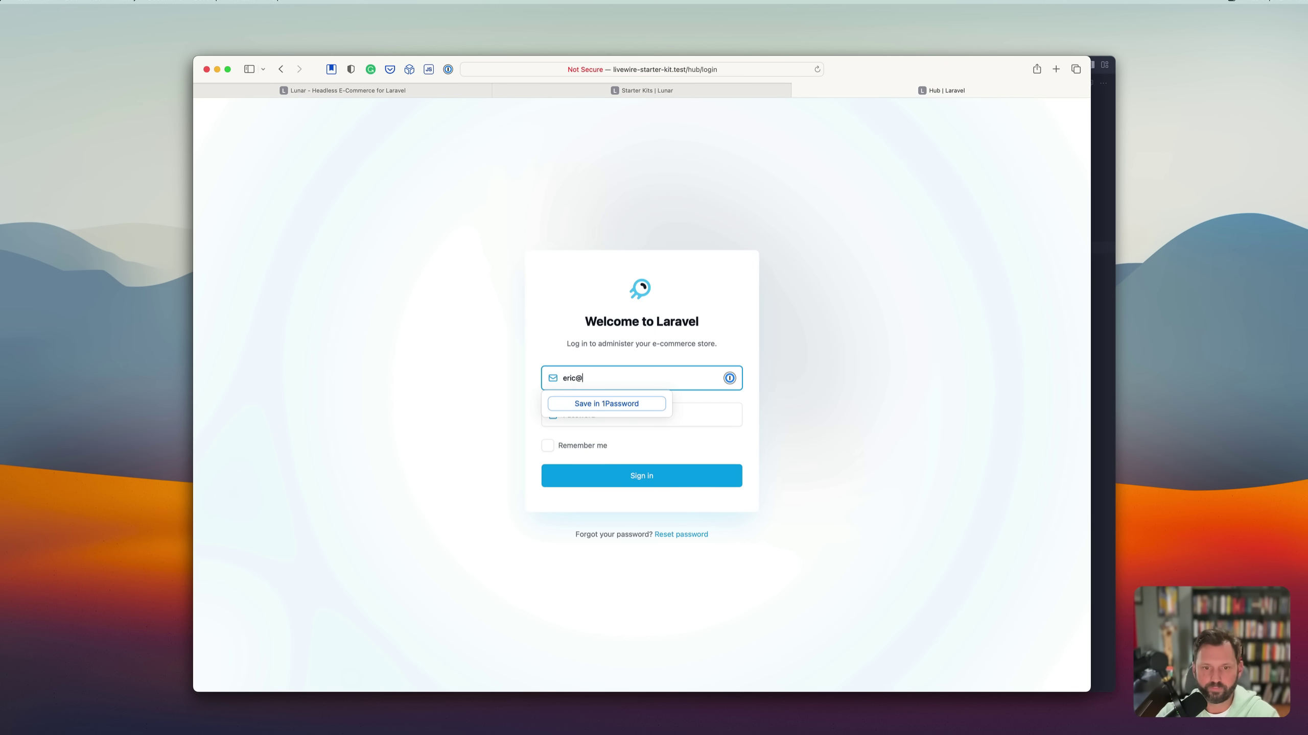
key("Tab")
type("pas")
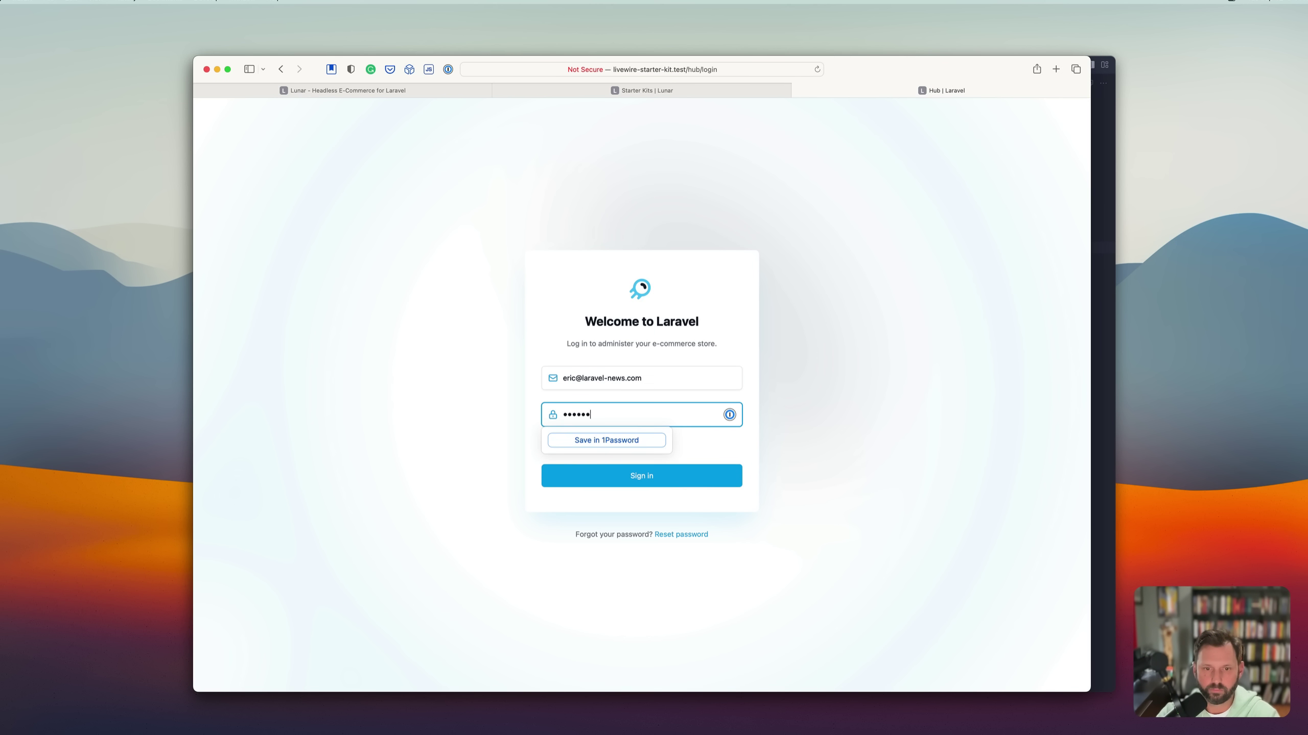
key("Return")
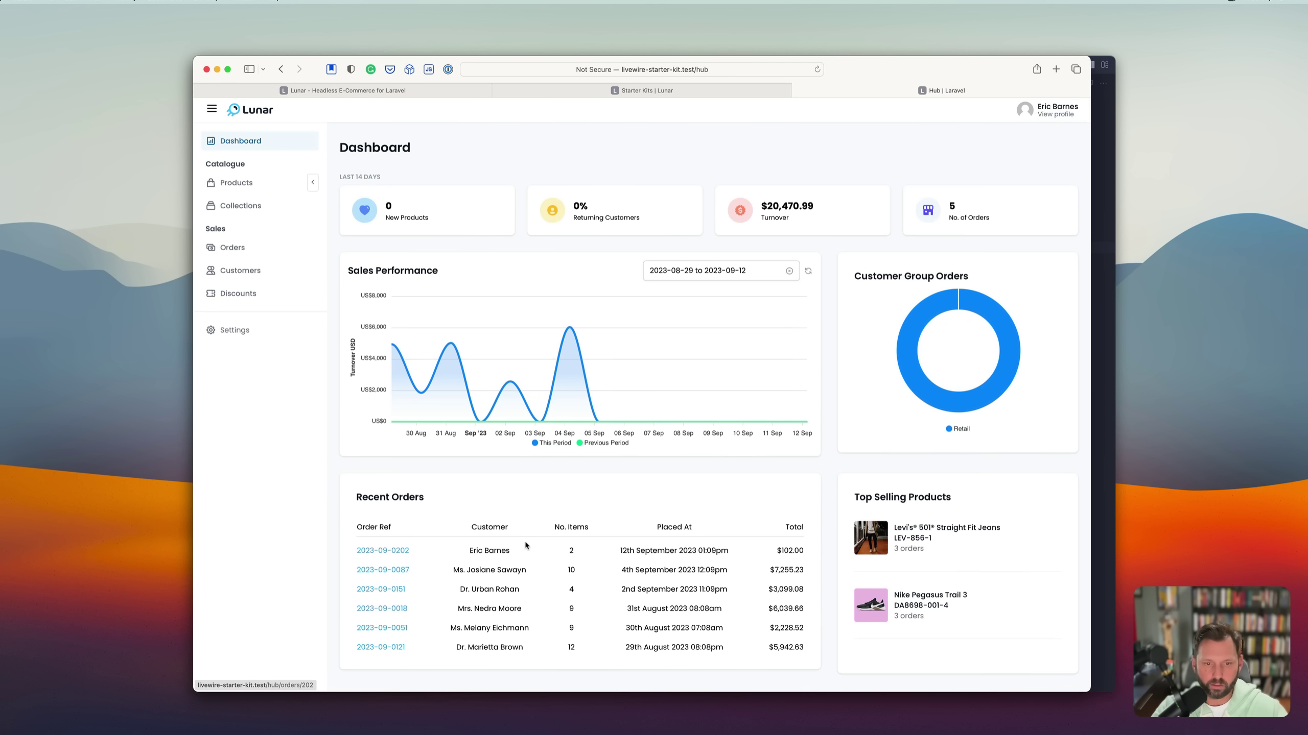
View the details of the first order in Recent Orders.
left_click(381, 550)
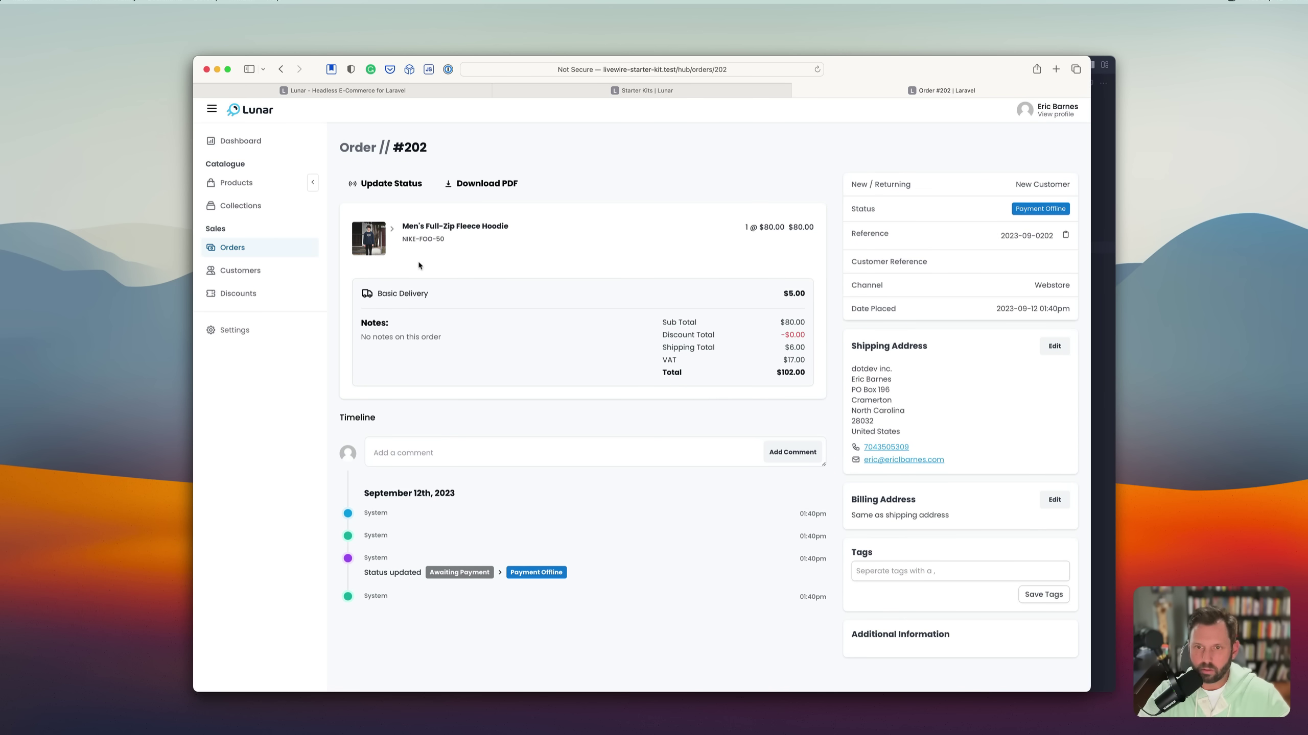
Bring up the Products catalogue list.
left_click(252, 182)
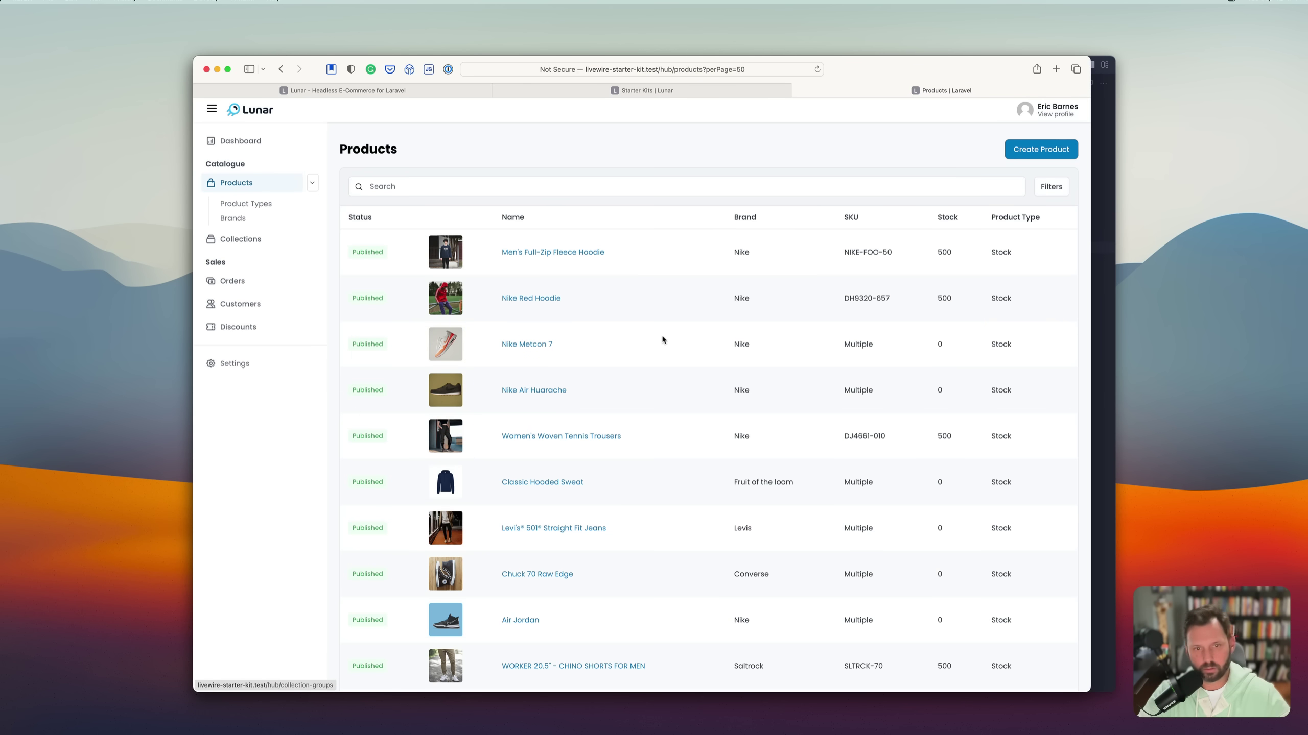
Add a HOODIE tag to Nike Red Hoodie and remove the accidental empty tag.
left_click(540, 300)
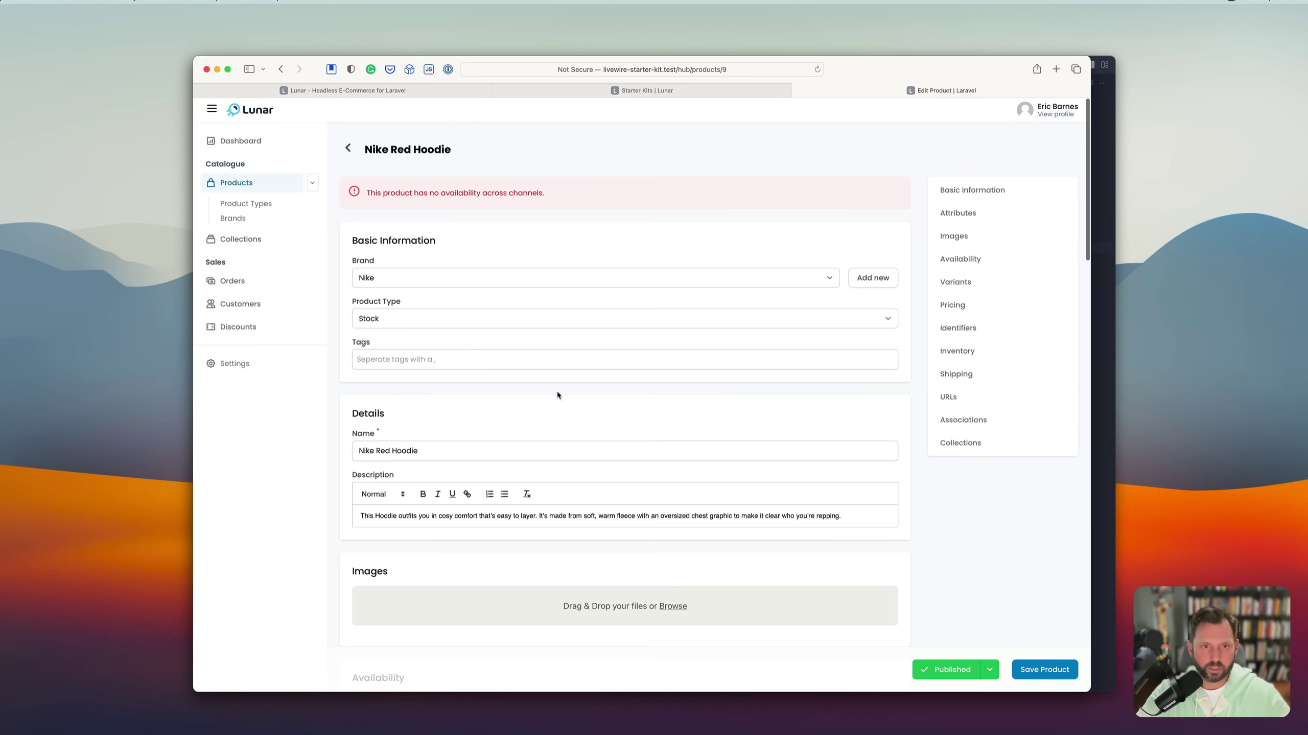
scroll(557, 395, "down", 2)
scroll(613, 292, "down", 2)
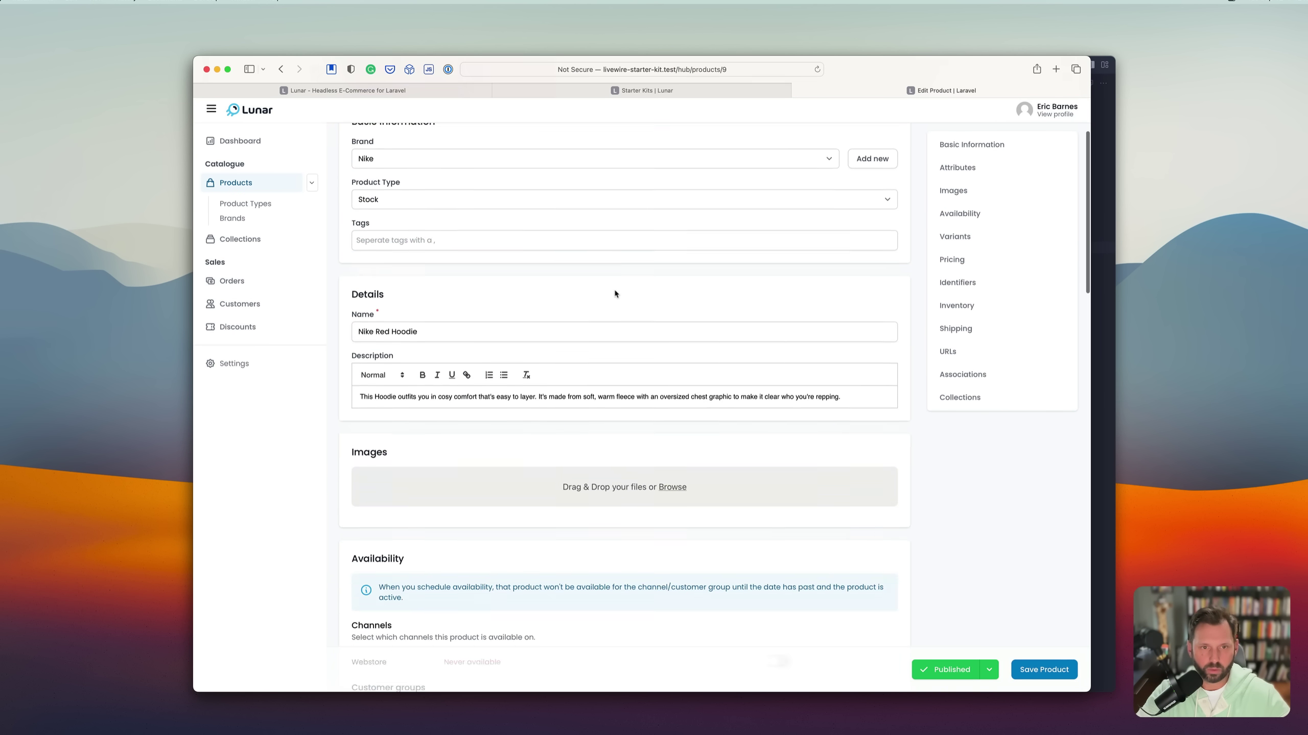
left_click(423, 239)
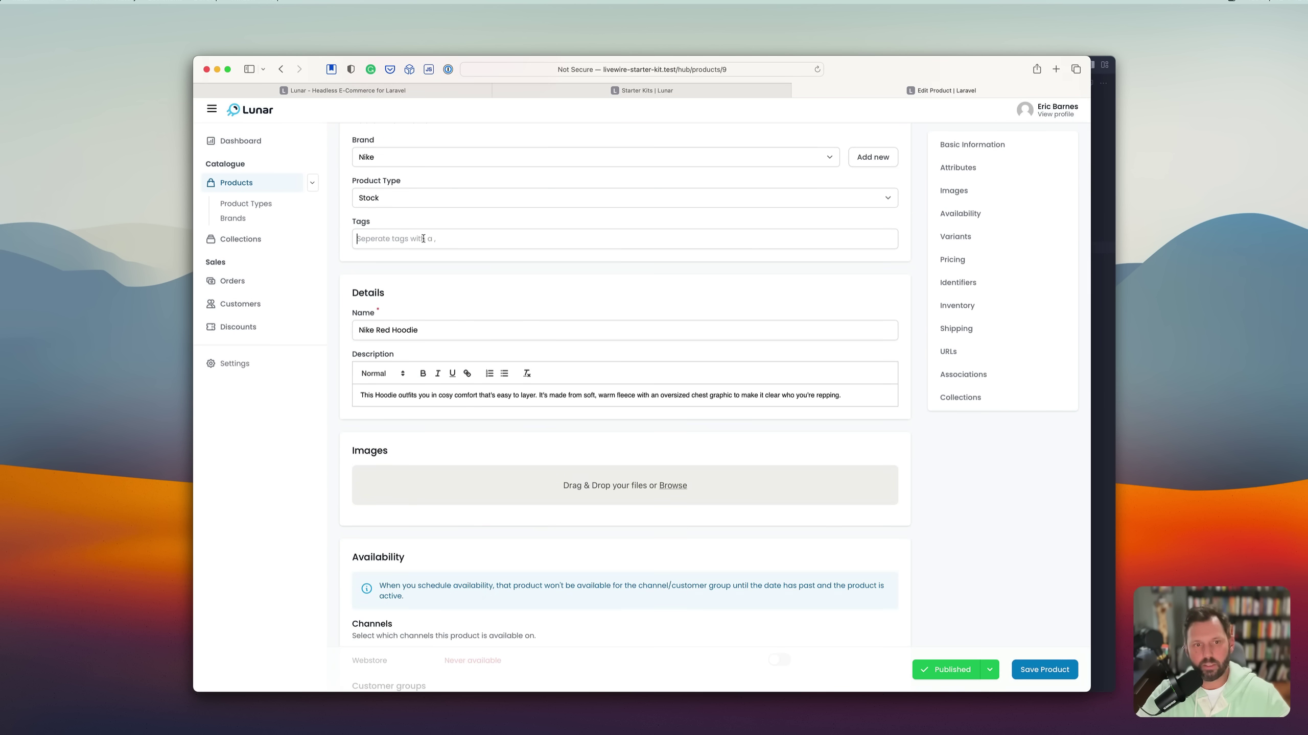
scroll(423, 238, "up", 4)
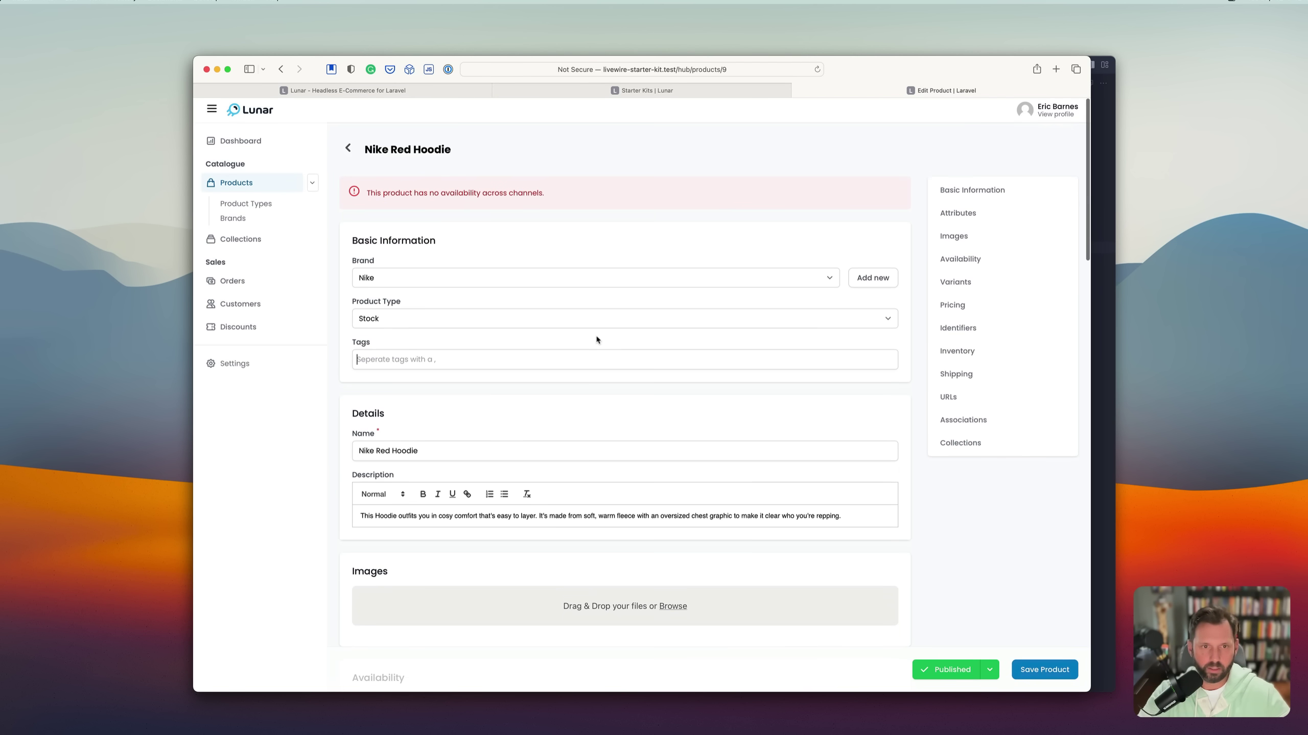
type("hoodie")
key("comma")
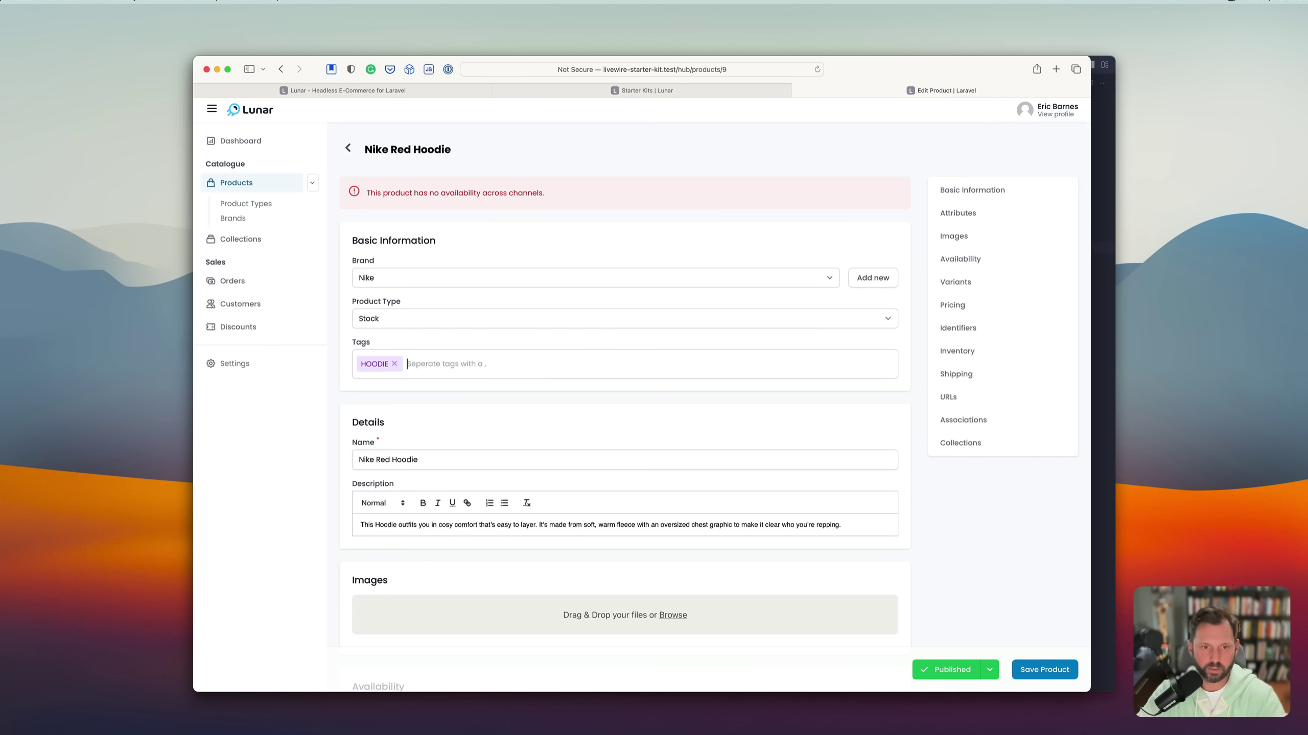
key("comma")
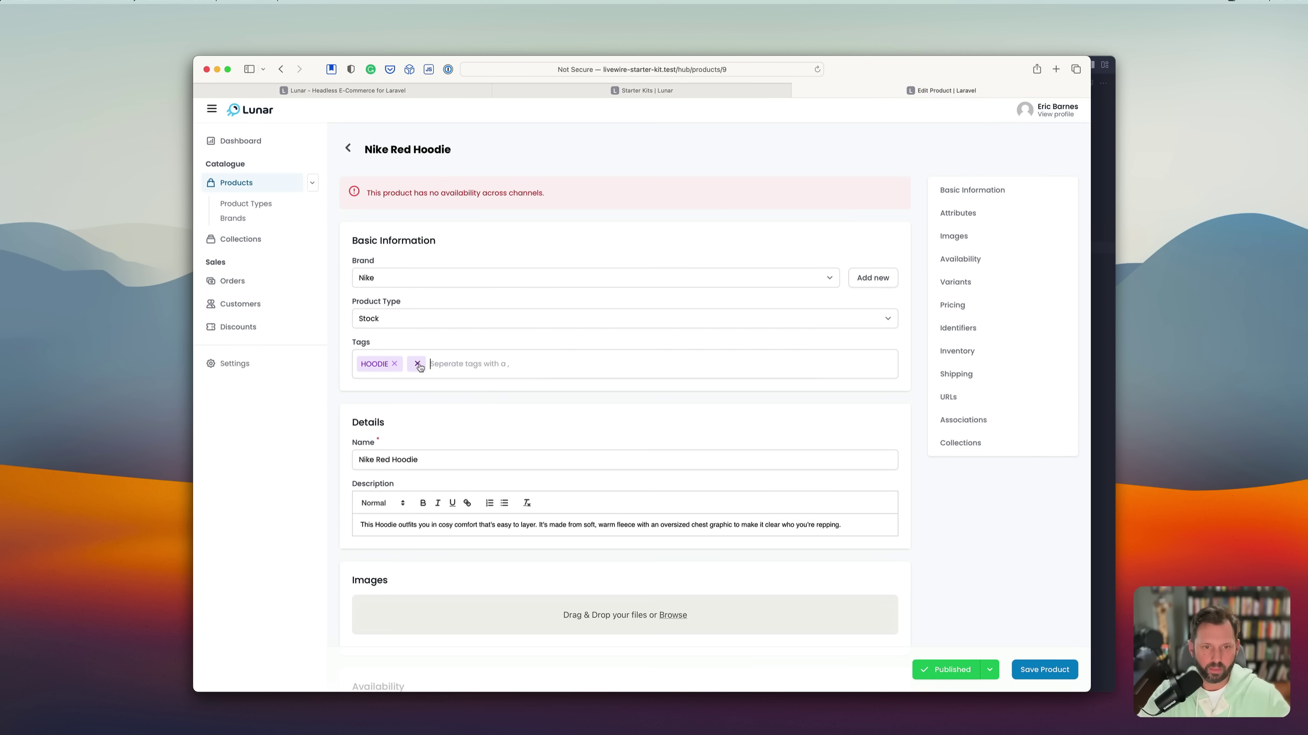
left_click(417, 364)
Review the remaining fields, keep Default Tax Class and save the product.
scroll(507, 442, "down", 7)
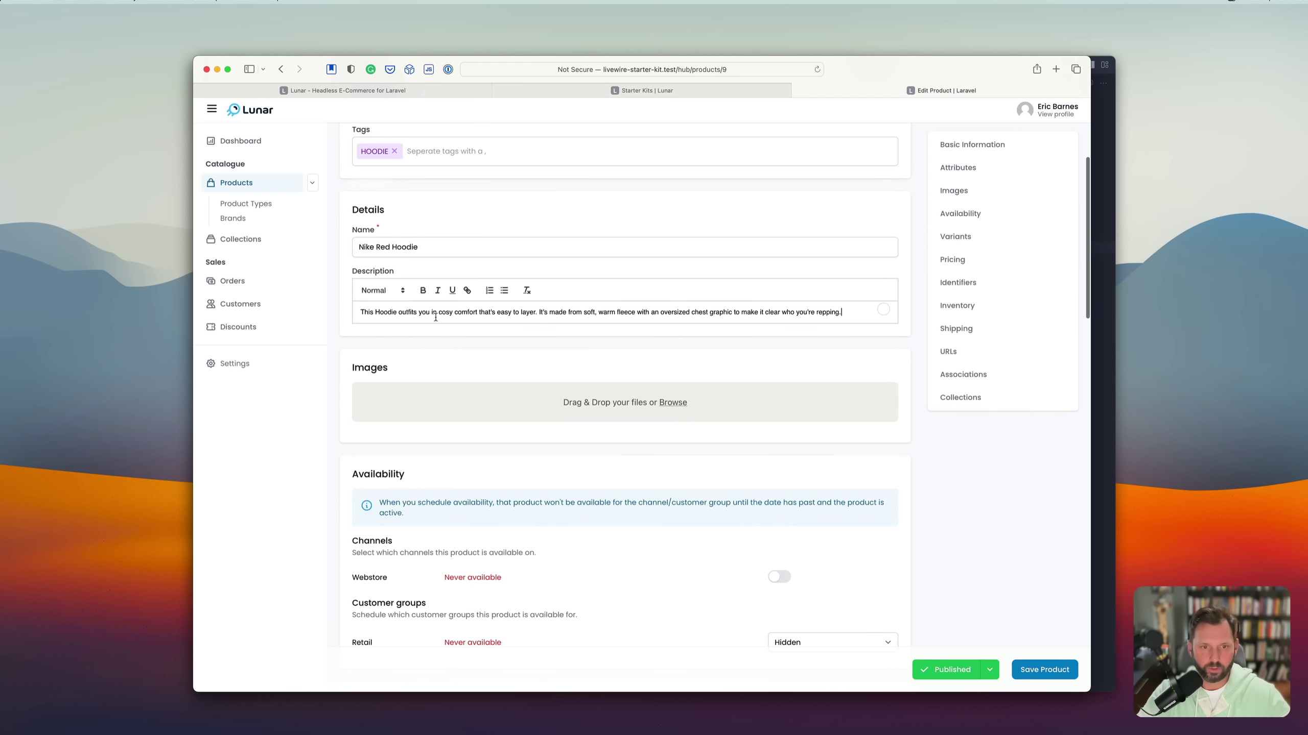
scroll(502, 401, "down", 5)
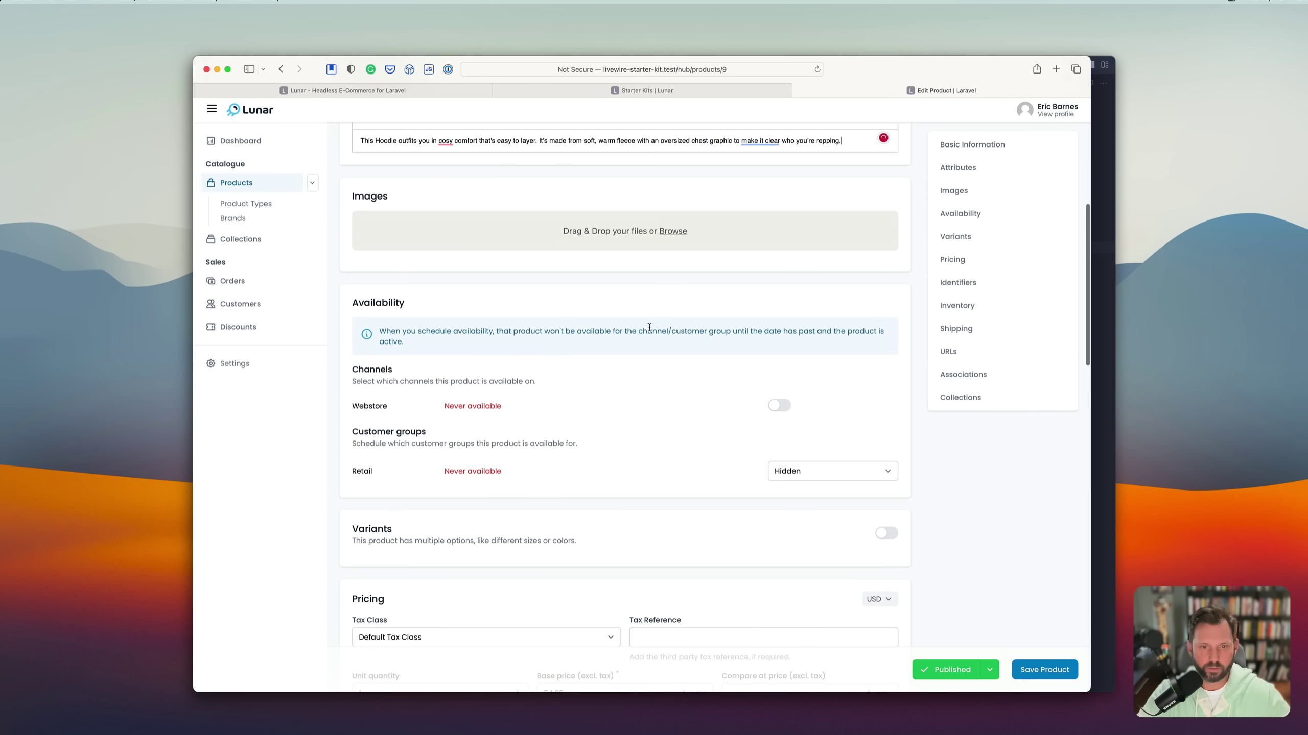
scroll(649, 326, "down", 4)
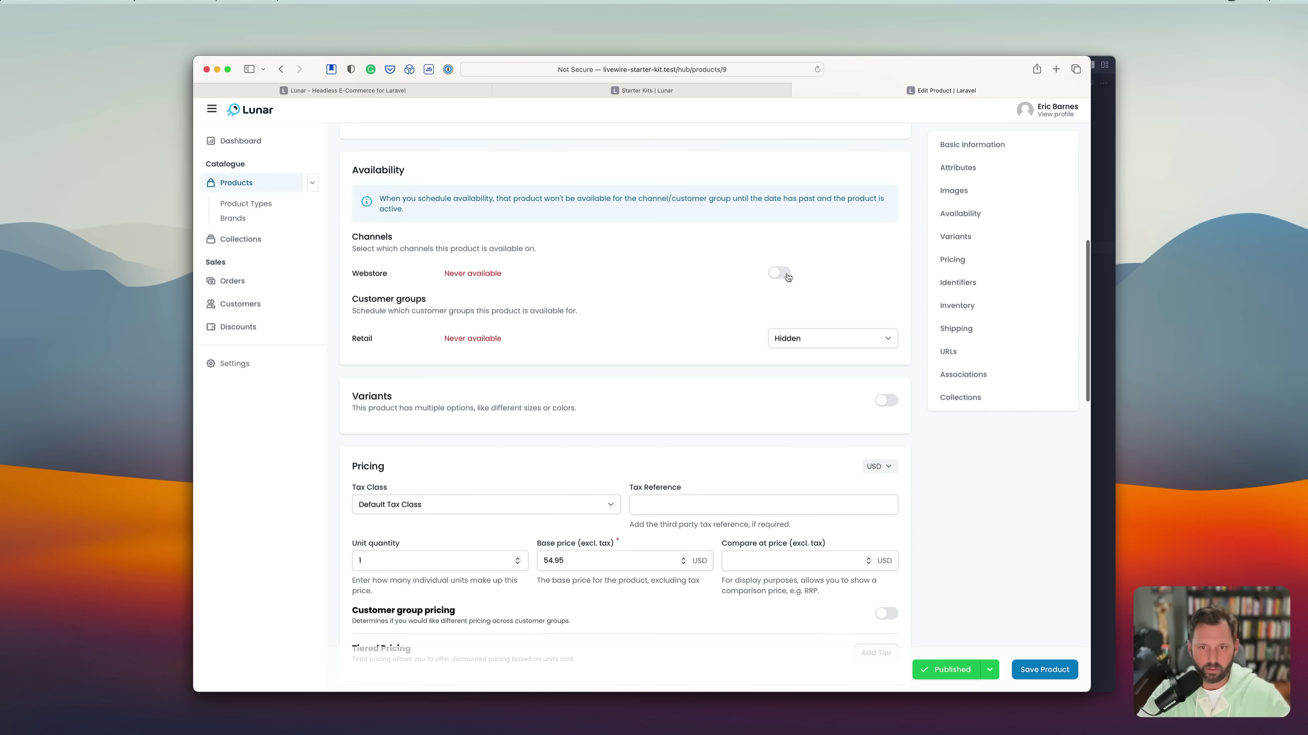
scroll(787, 338, "down", 2)
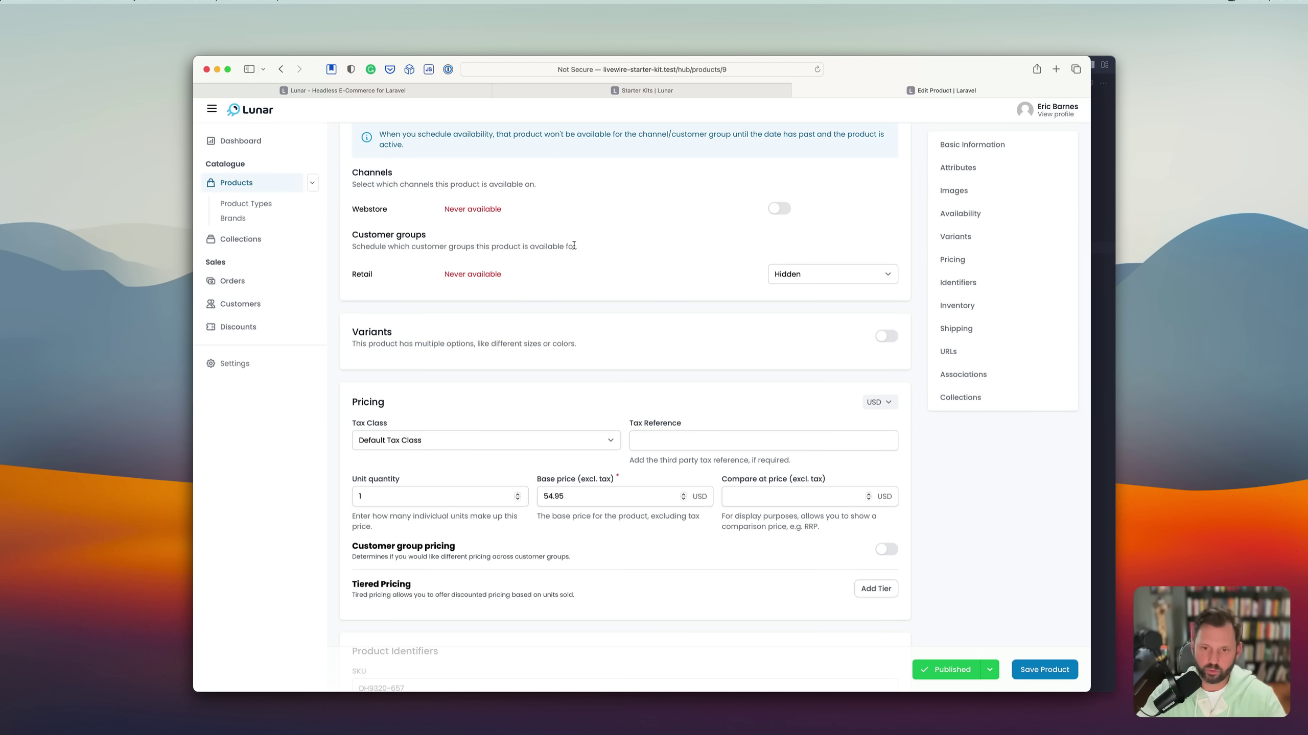
scroll(573, 294, "down", 5)
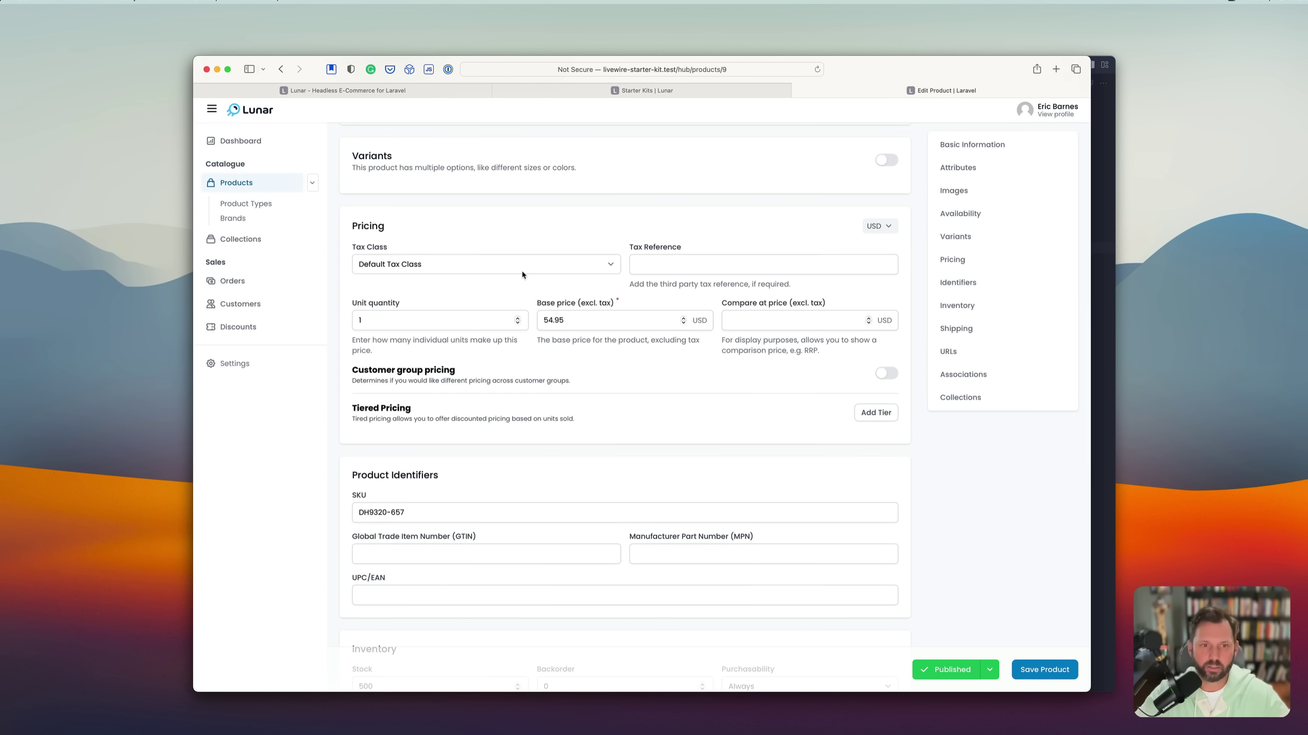
left_click(482, 263)
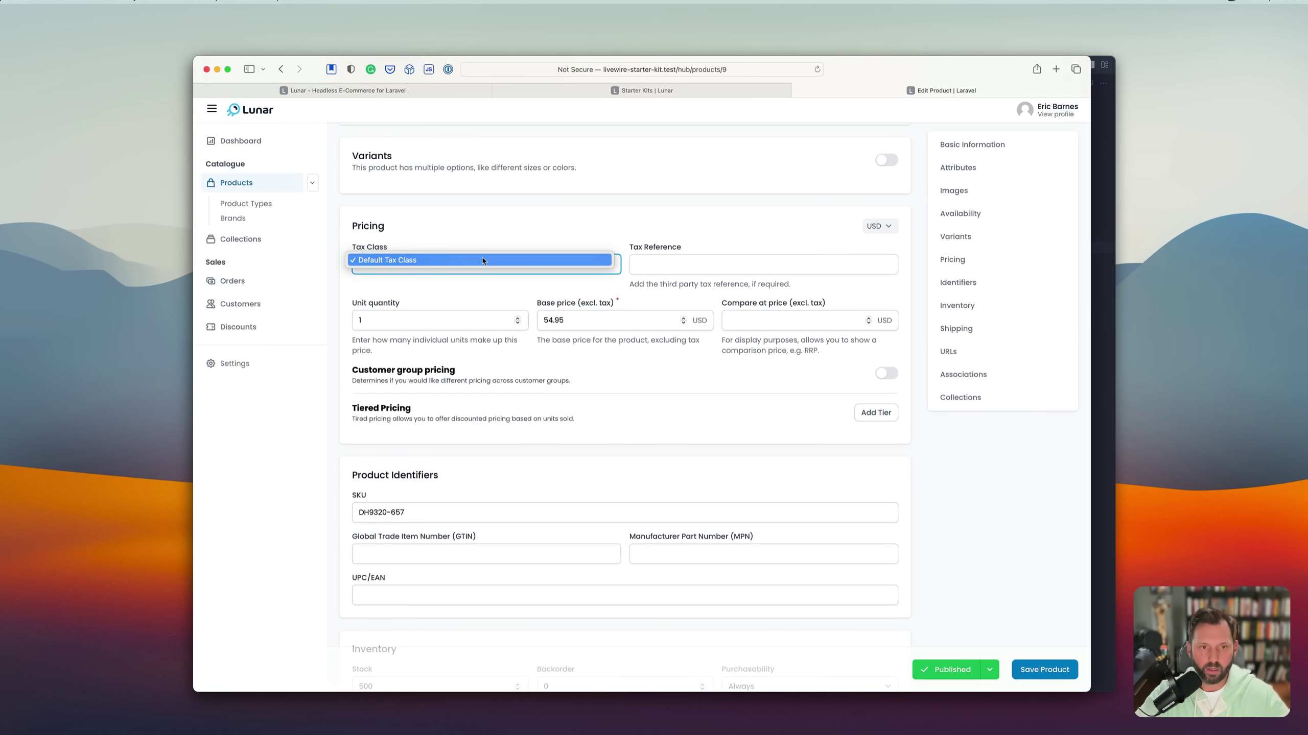
left_click(484, 264)
scroll(603, 388, "down", 4)
left_click(496, 367)
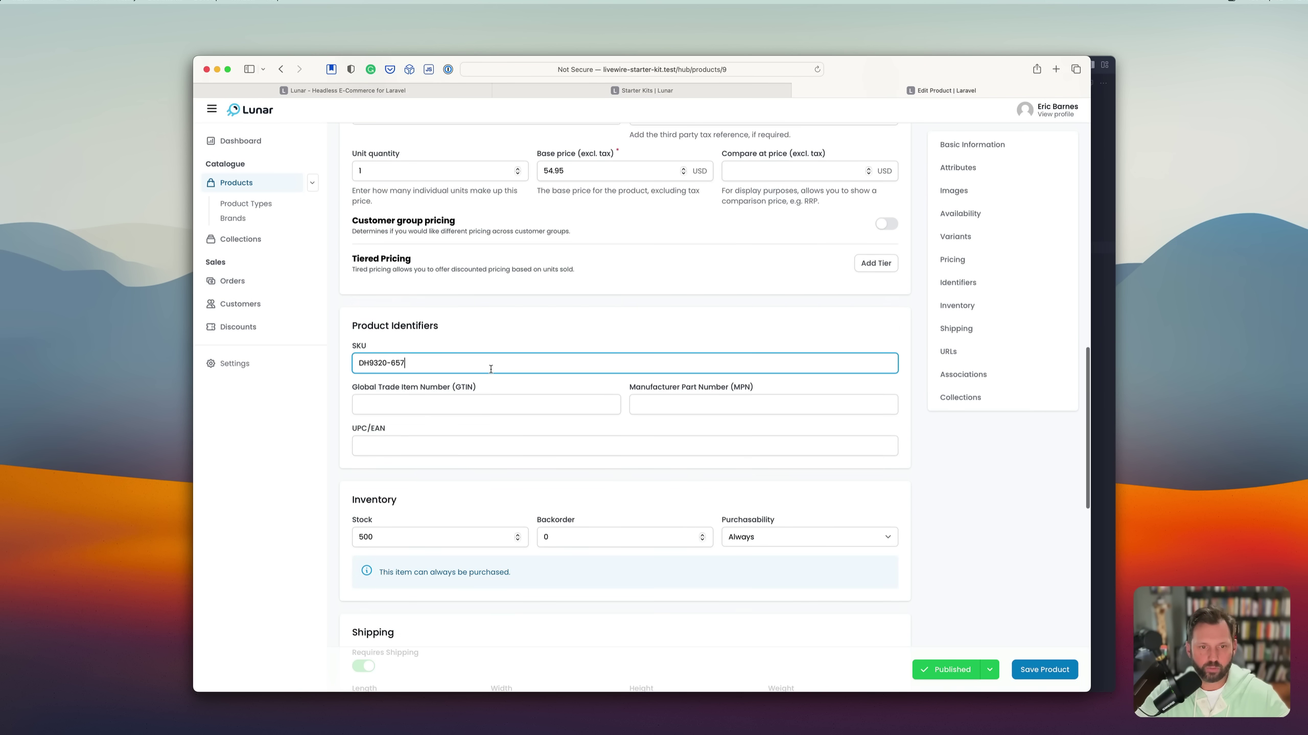
scroll(575, 444, "down", 6)
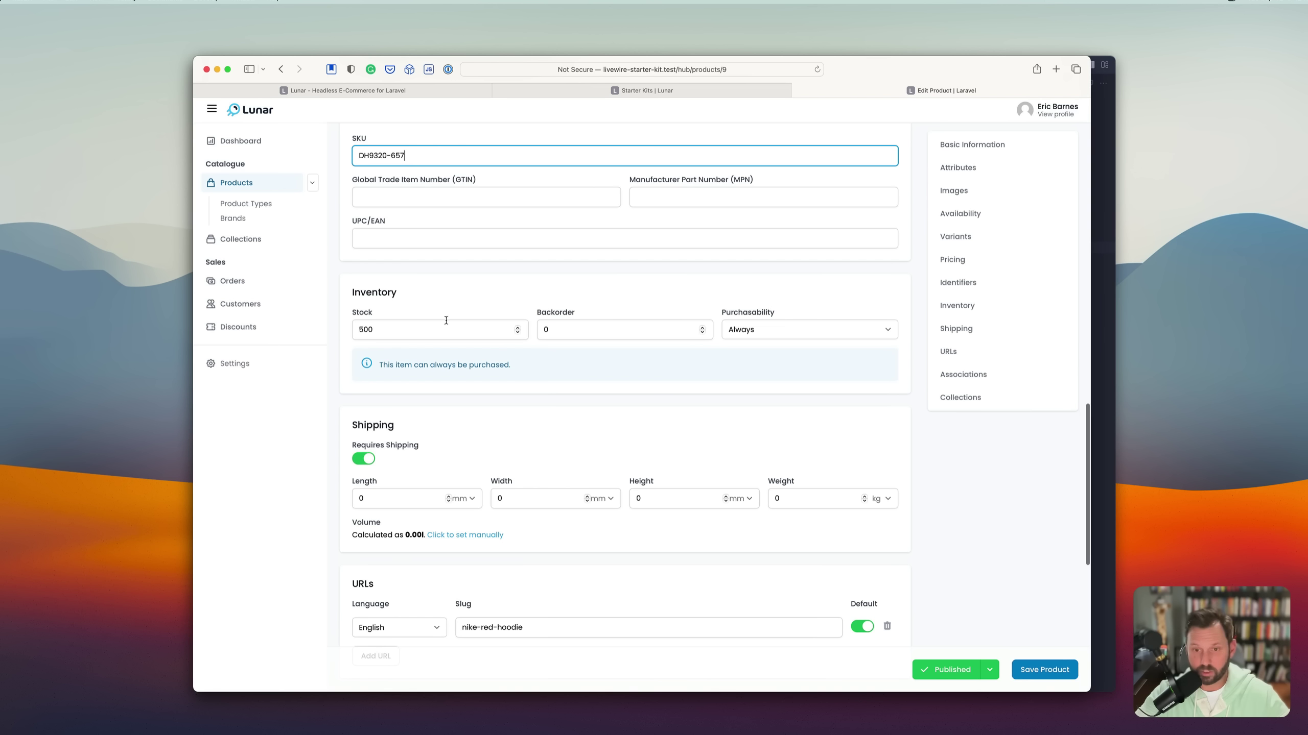
scroll(445, 320, "down", 5)
scroll(581, 377, "down", 5)
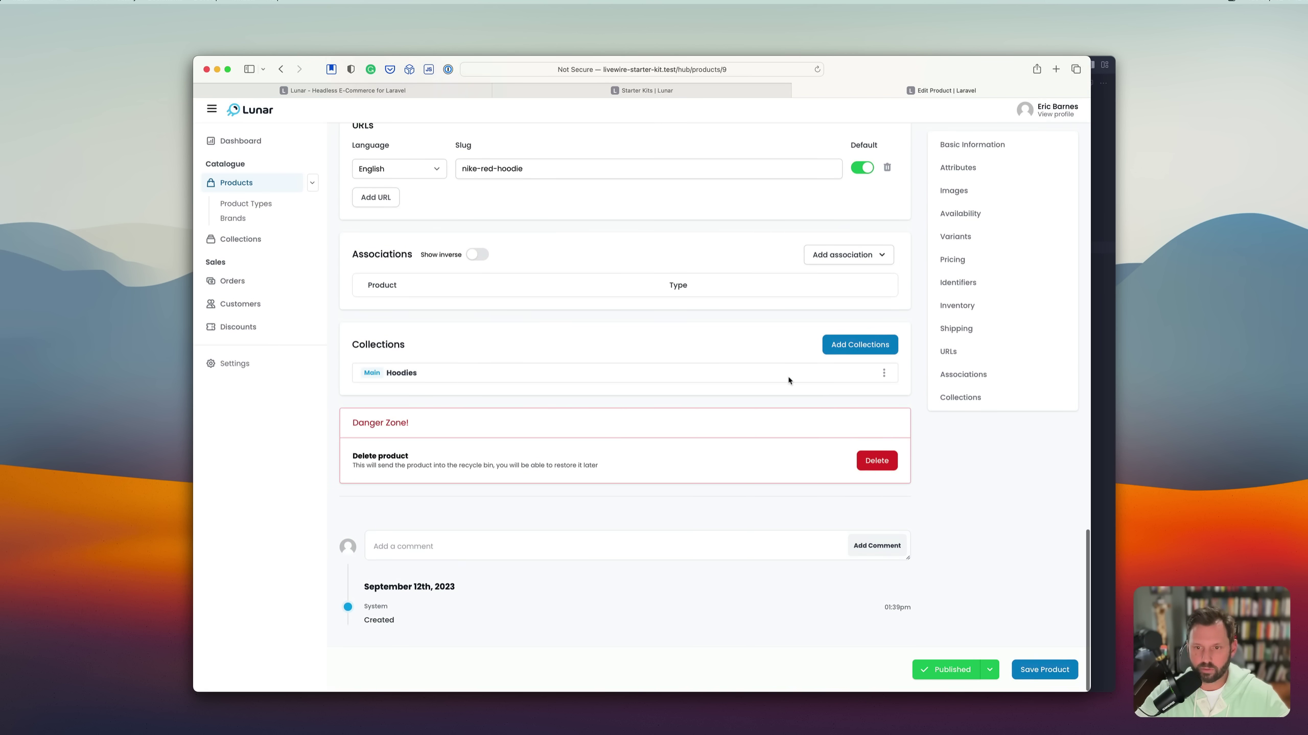
left_click(1026, 679)
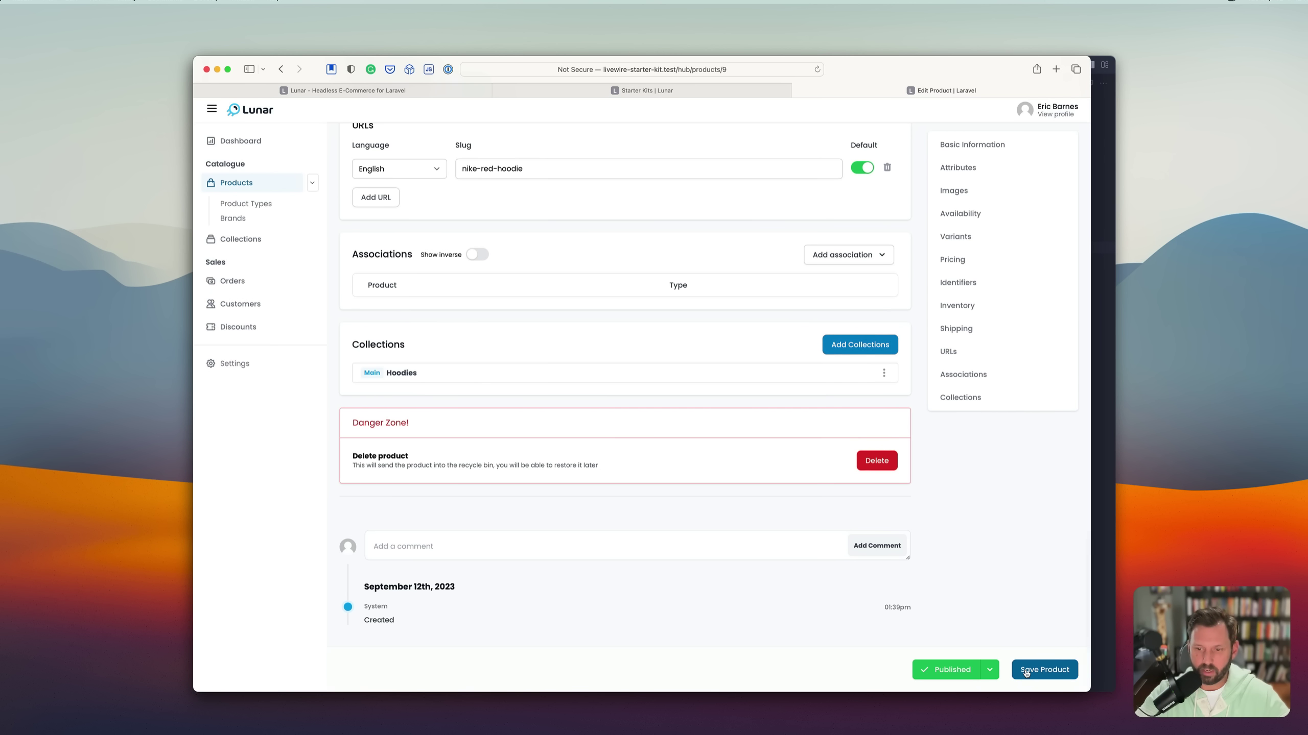
scroll(657, 407, "up", 20)
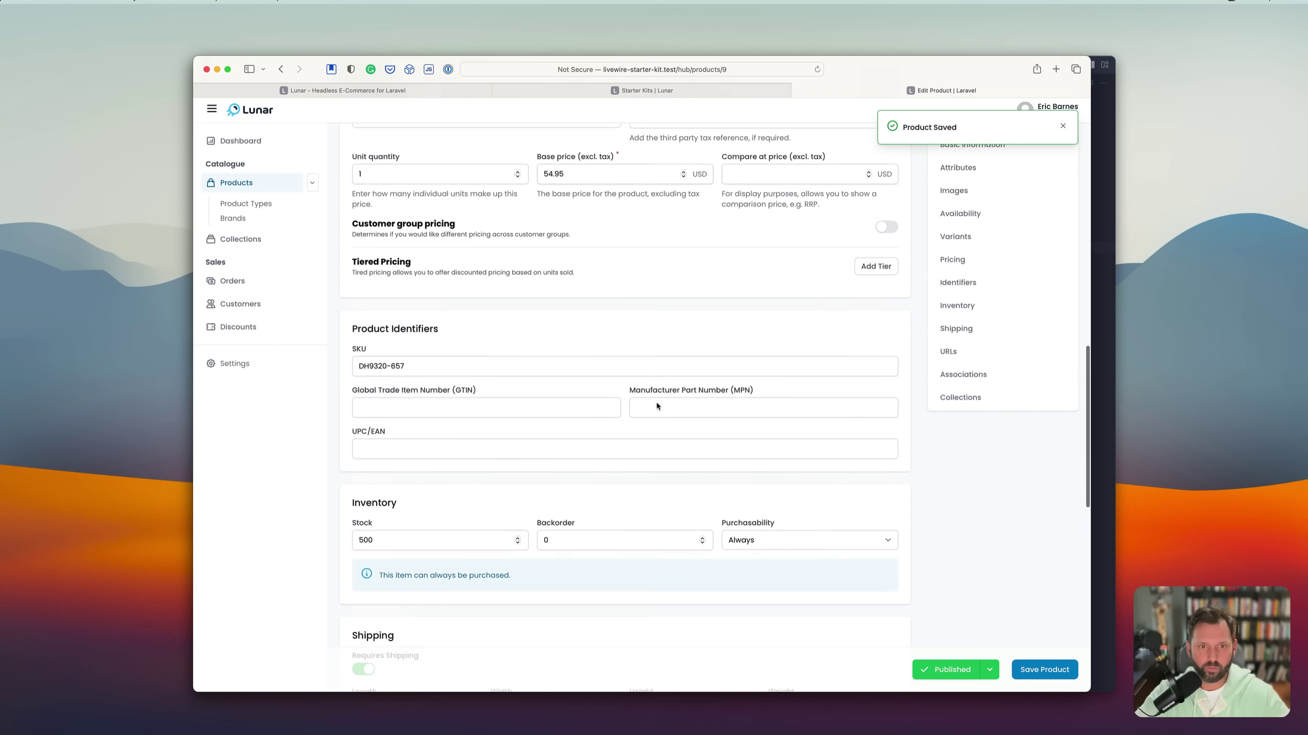
left_click(261, 220)
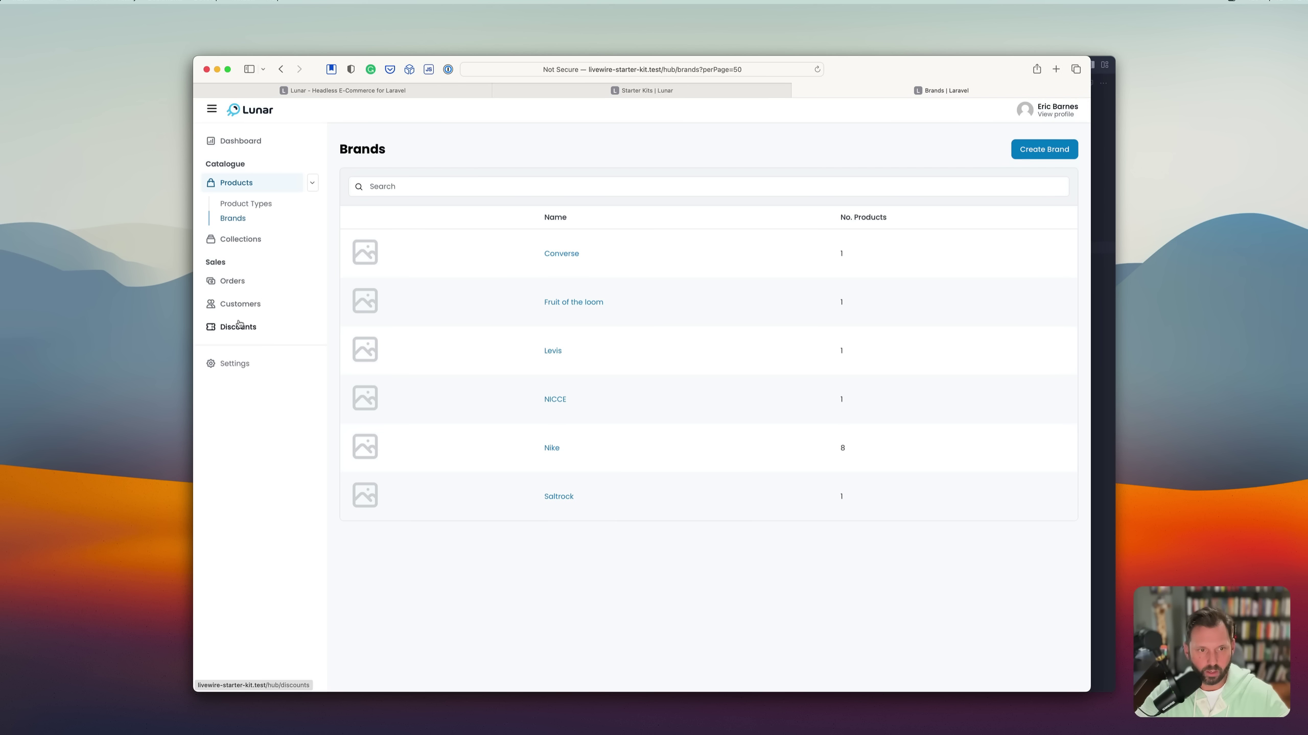
left_click(231, 292)
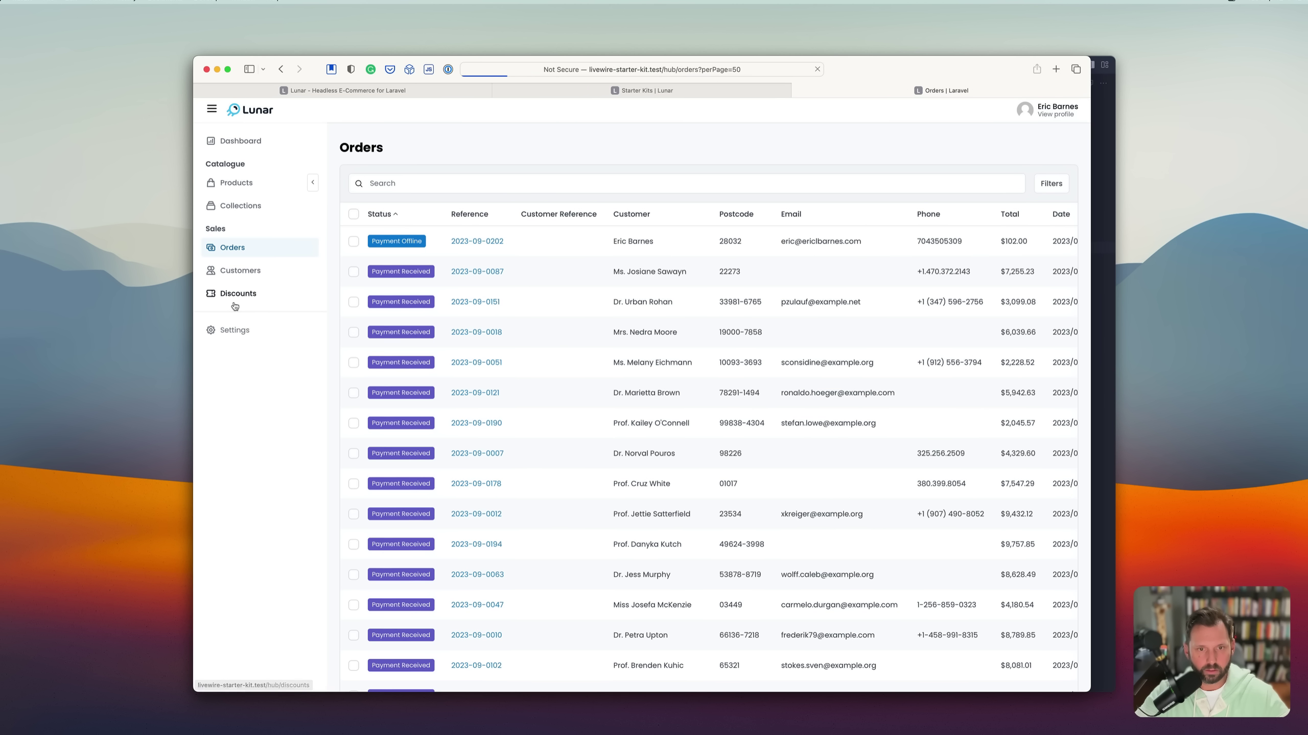
left_click(353, 241)
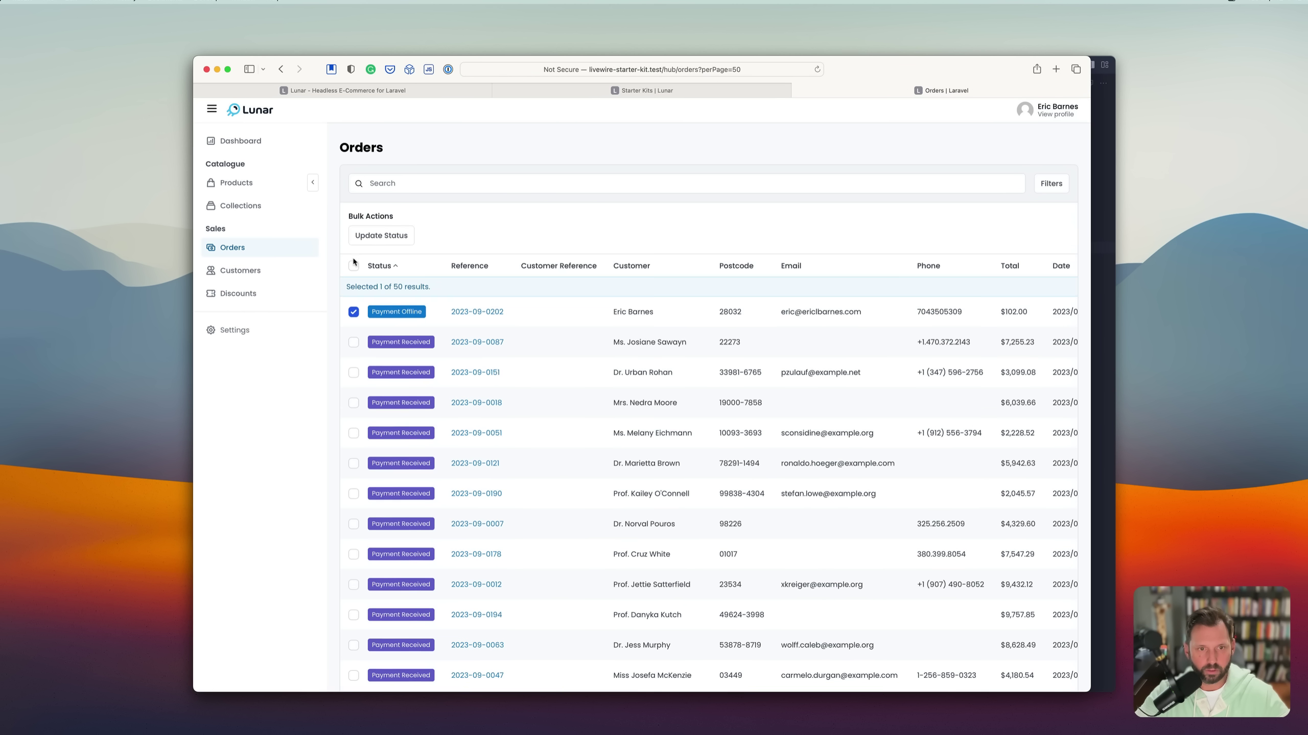
left_click(381, 236)
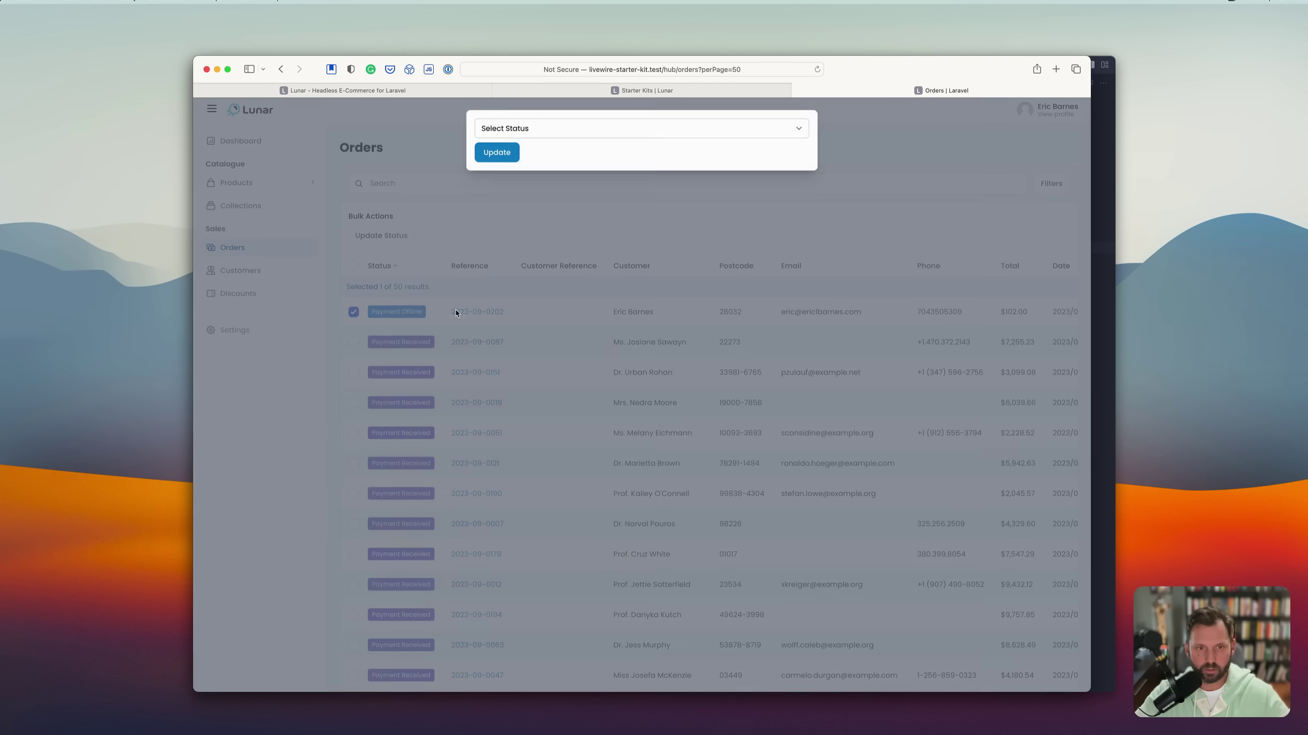
left_click(514, 135)
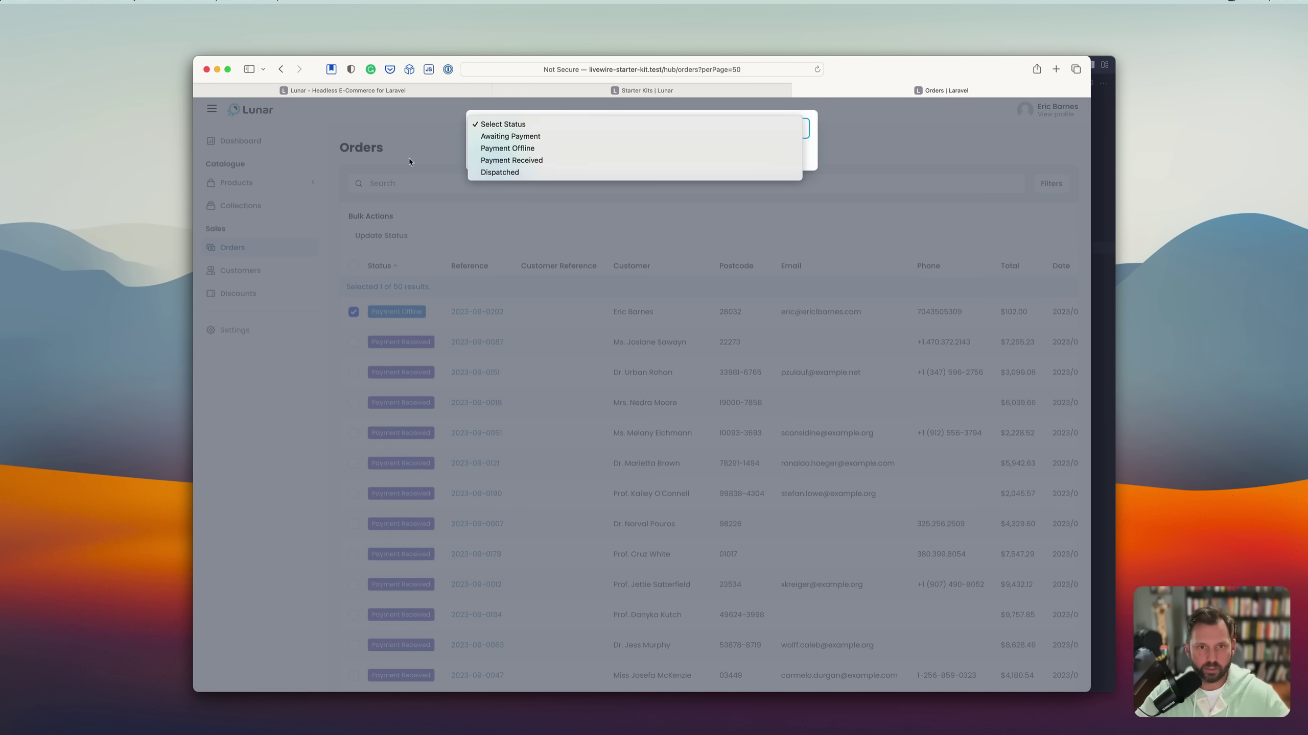
left_click(362, 250)
left_click(362, 251)
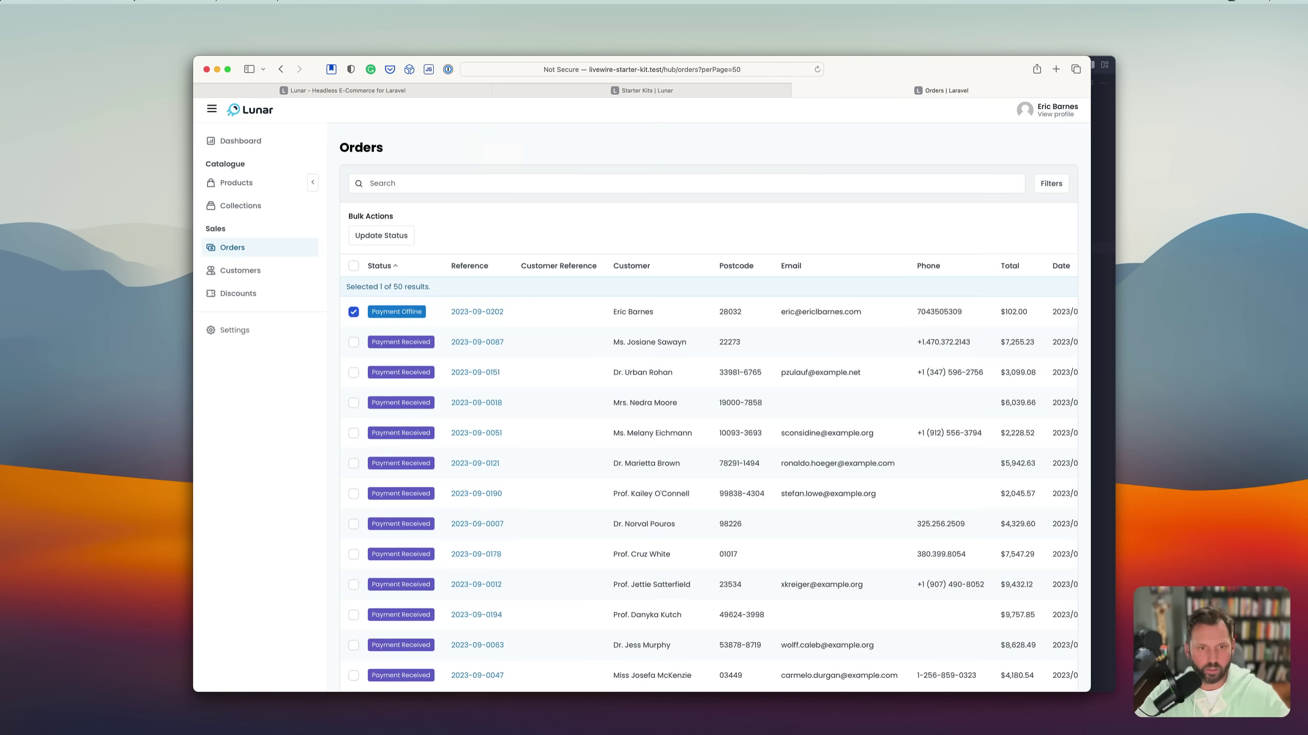
Browse the Customers list, the first customer's details and the Discounts page.
left_click(354, 312)
left_click(240, 270)
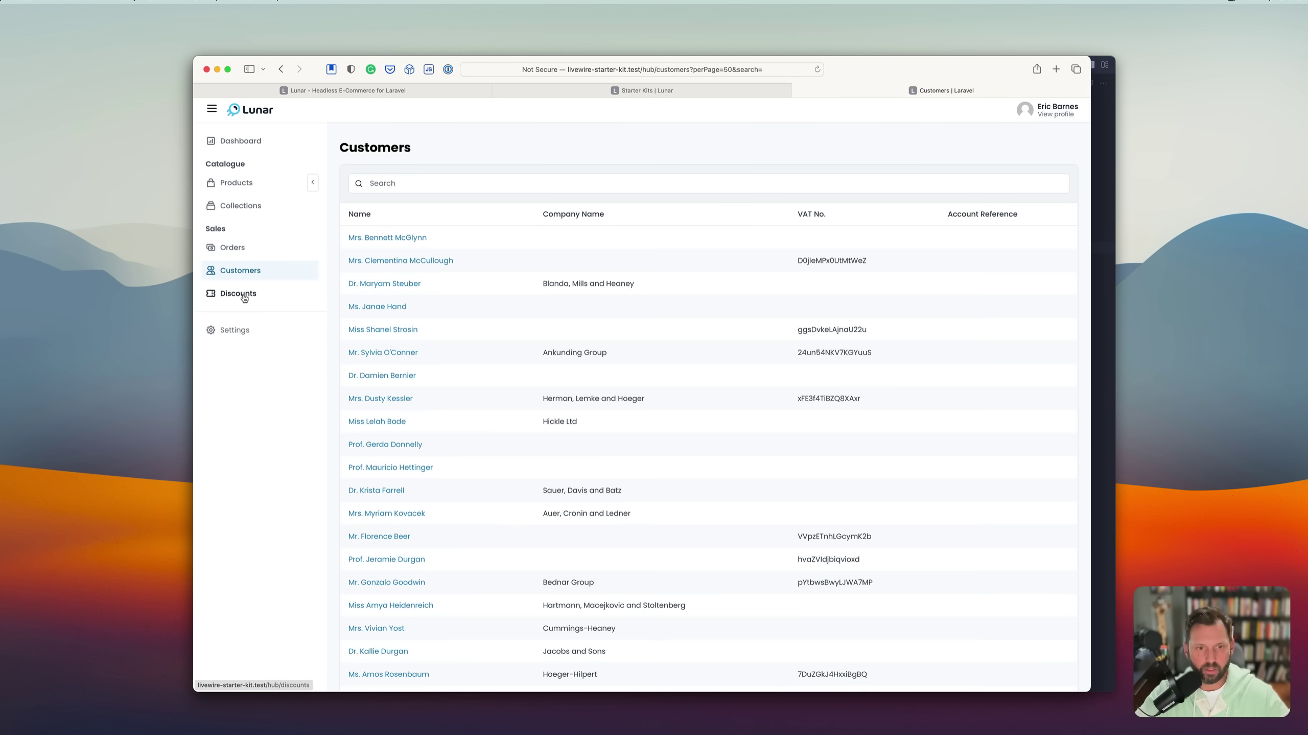
left_click(387, 239)
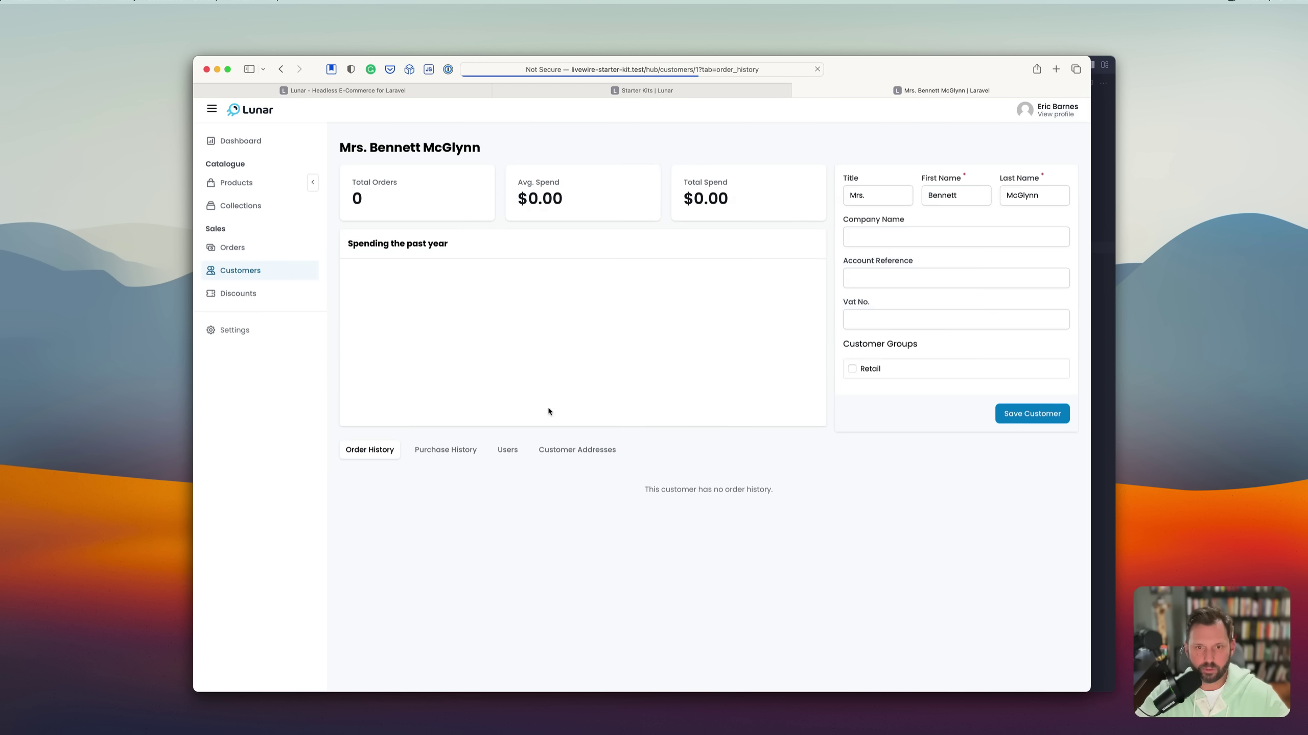
left_click(237, 293)
View the Stripe addon under Settings > Addons and open its marketplace page in a new tab.
left_click(238, 331)
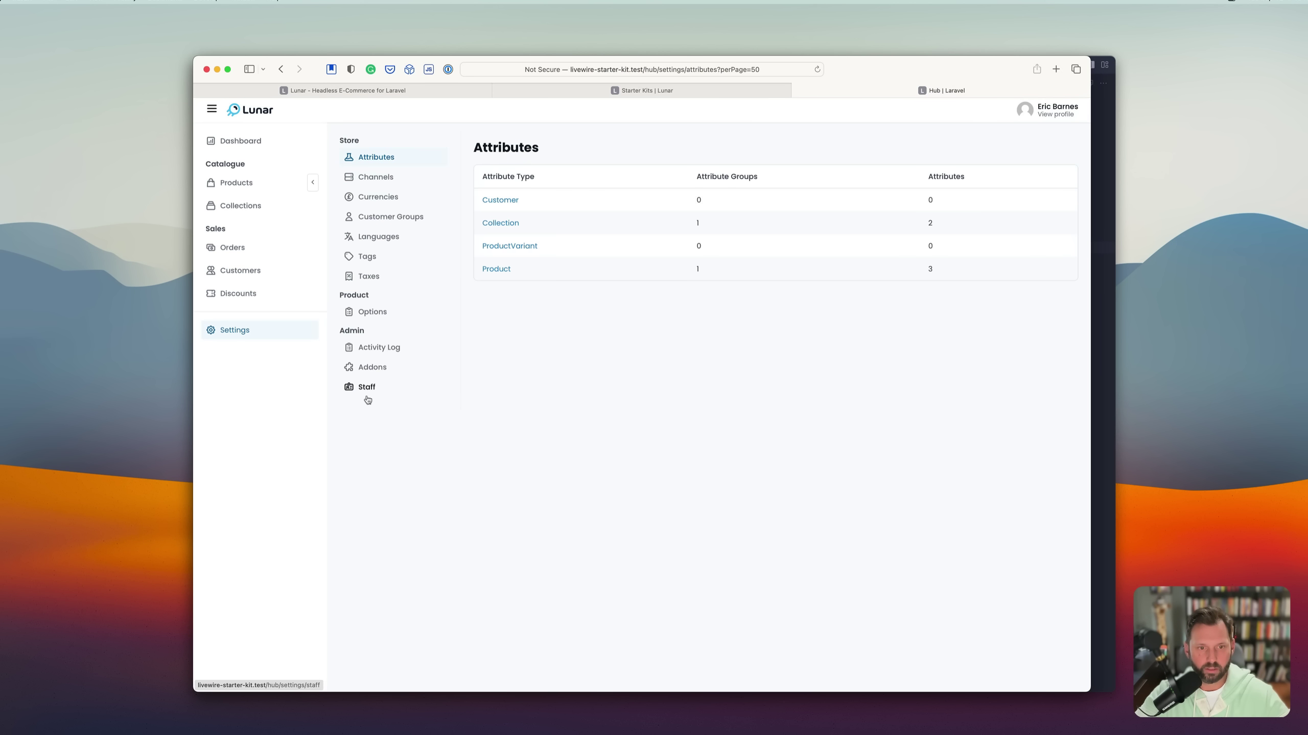
left_click(371, 366)
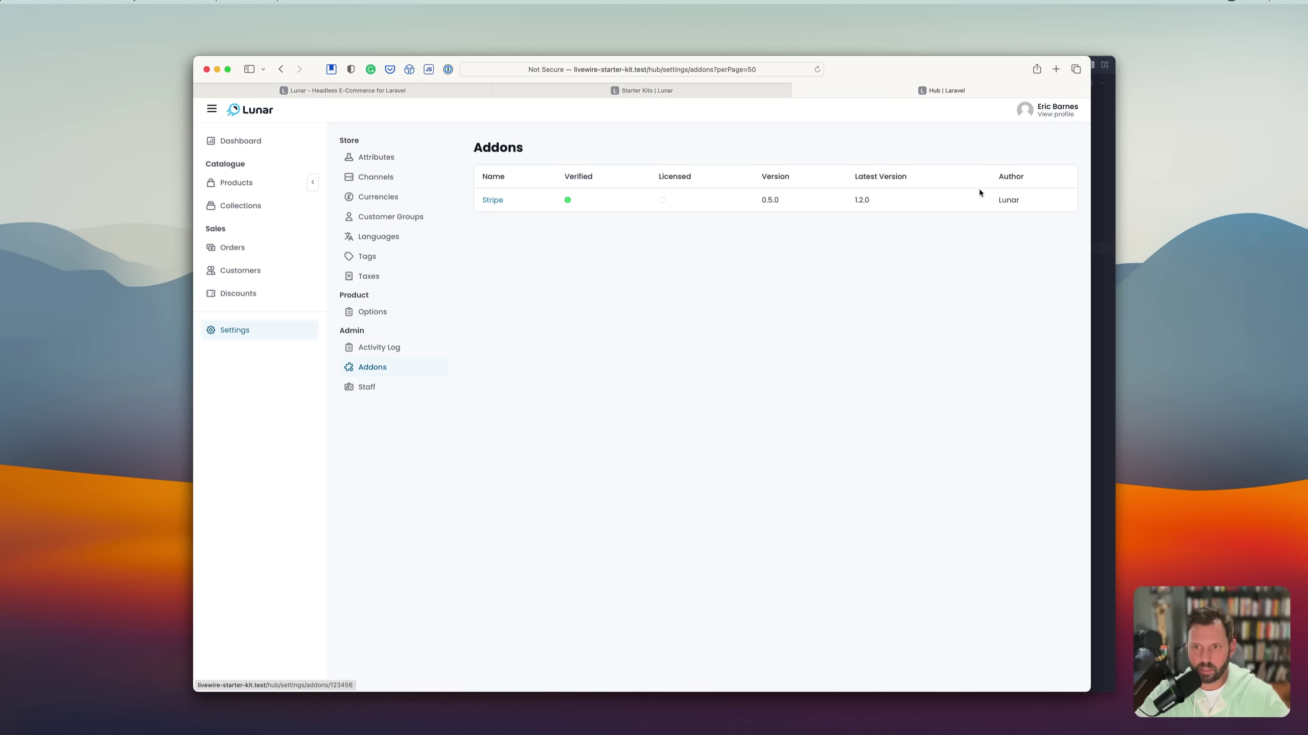
left_click(492, 200)
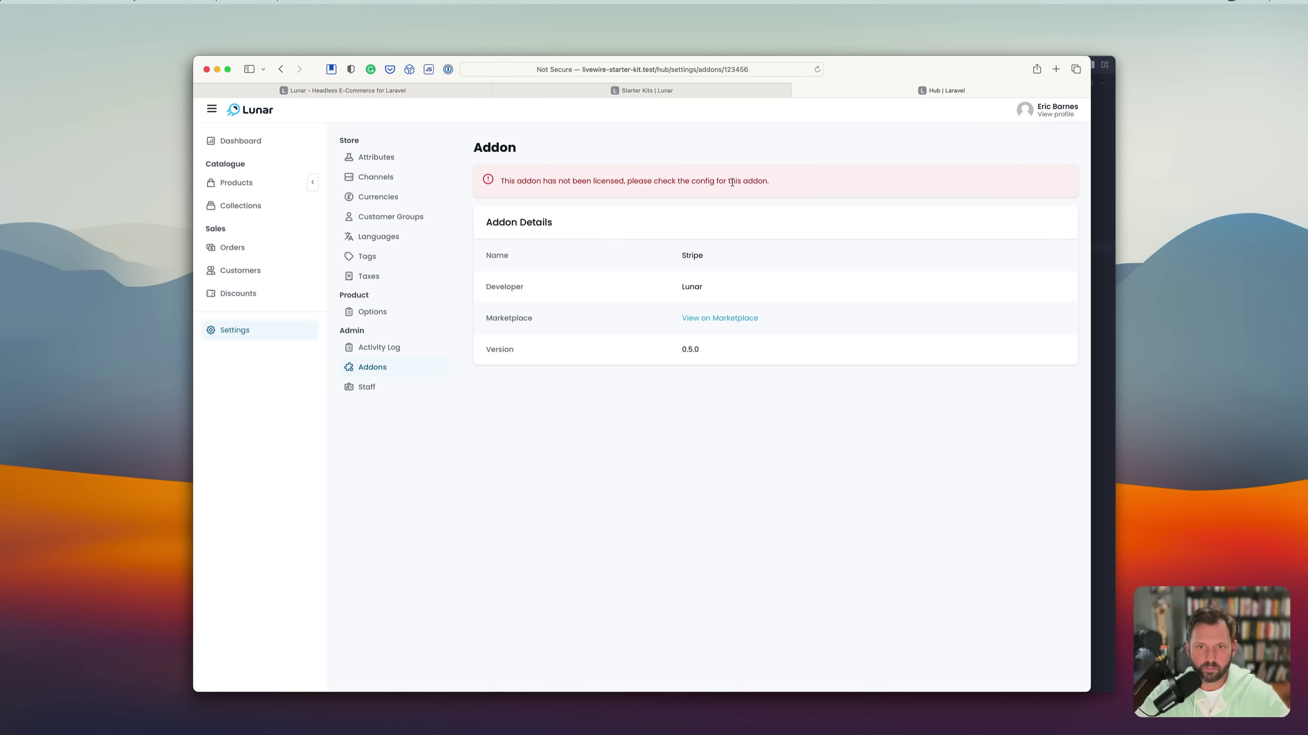
left_click(718, 318, "super")
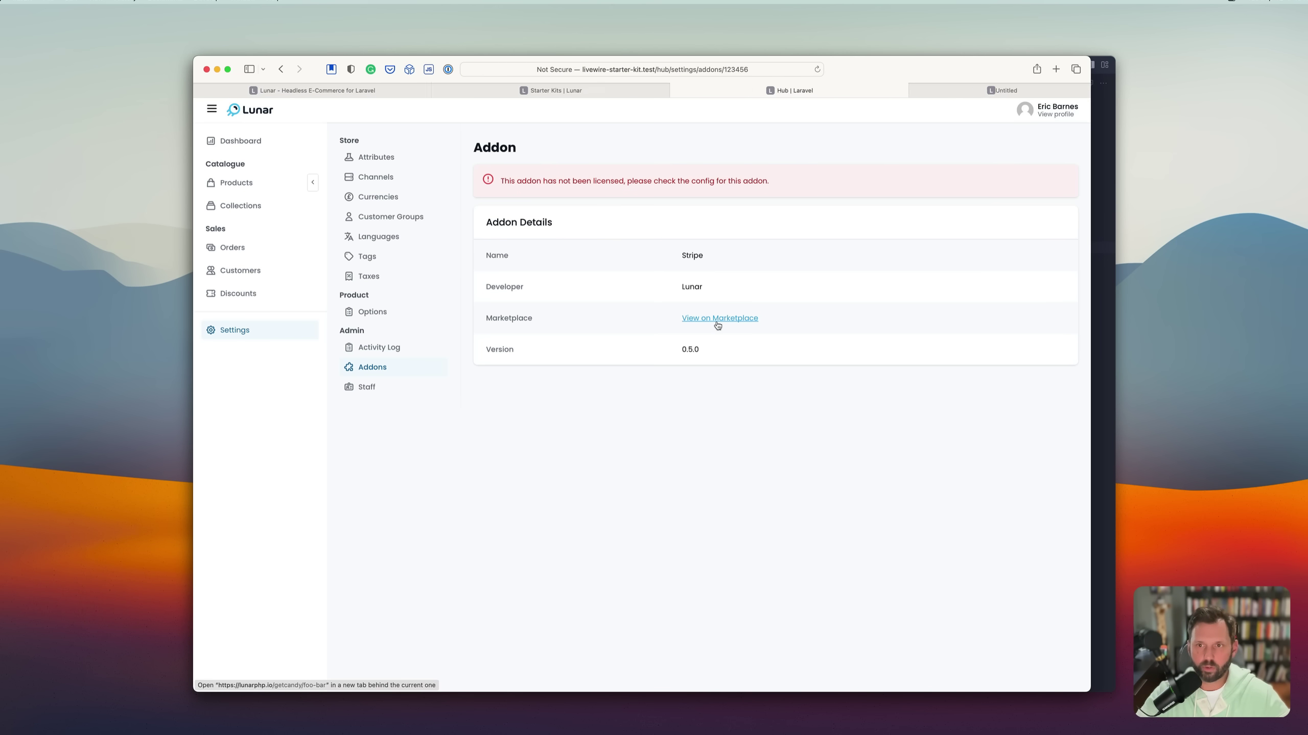
left_click(942, 90)
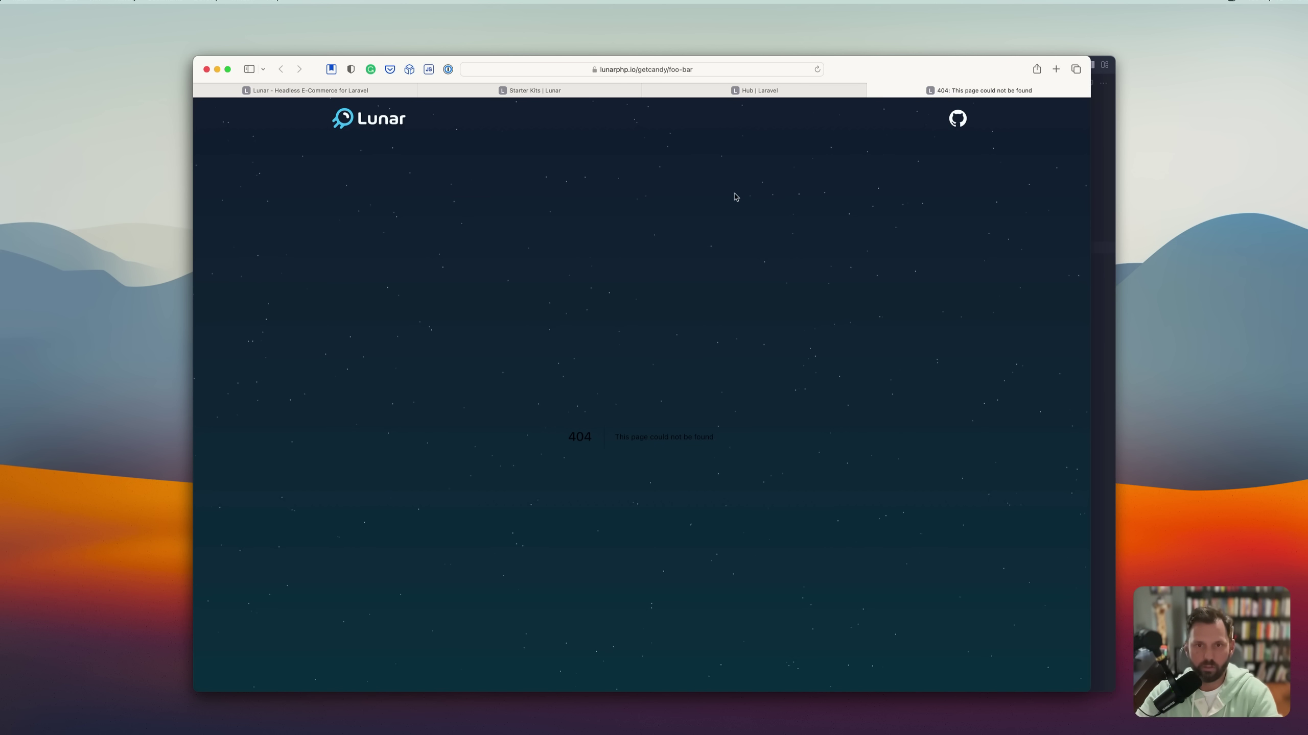
key("super+l")
key("Right")
key("shift+alt+Left")
key("shift+alt+Left")
key("shift+alt+Left")
key("BackSpace")
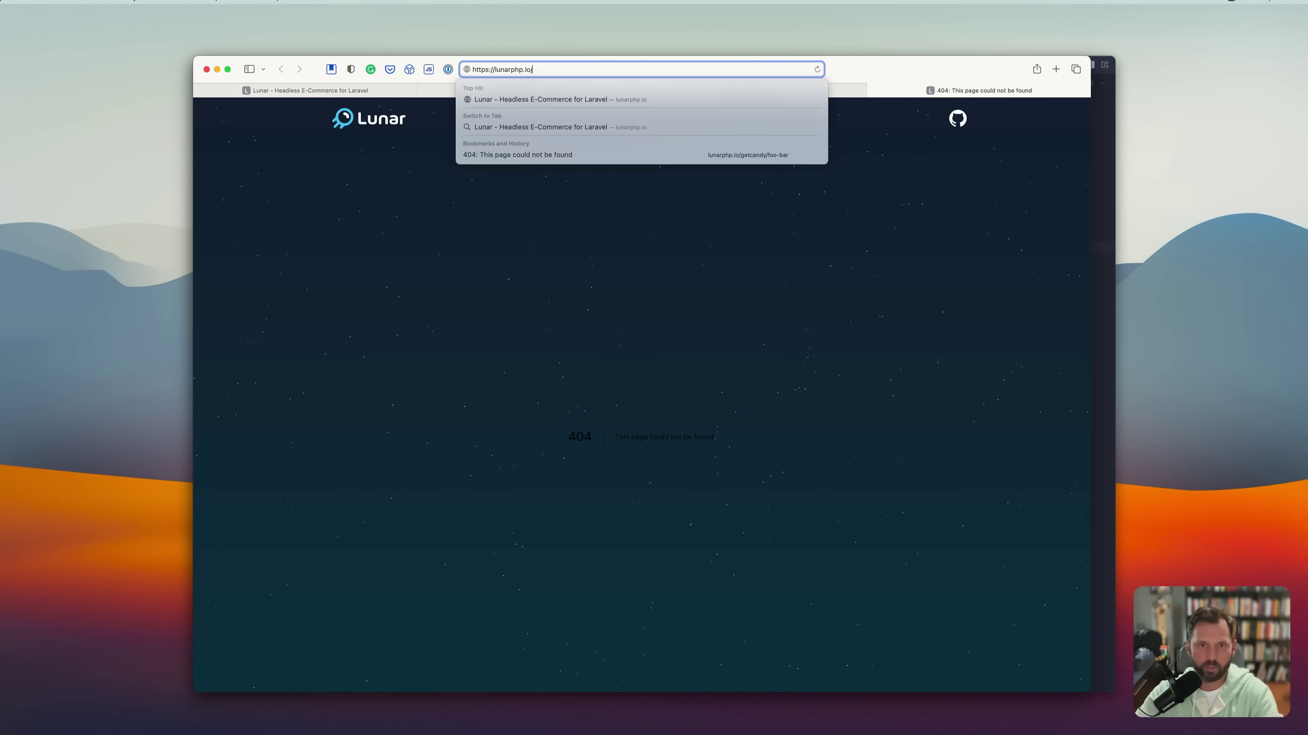
key("Return")
Open the Add-ons link from the lunarphp.io footer.
scroll(769, 318, "down", 5)
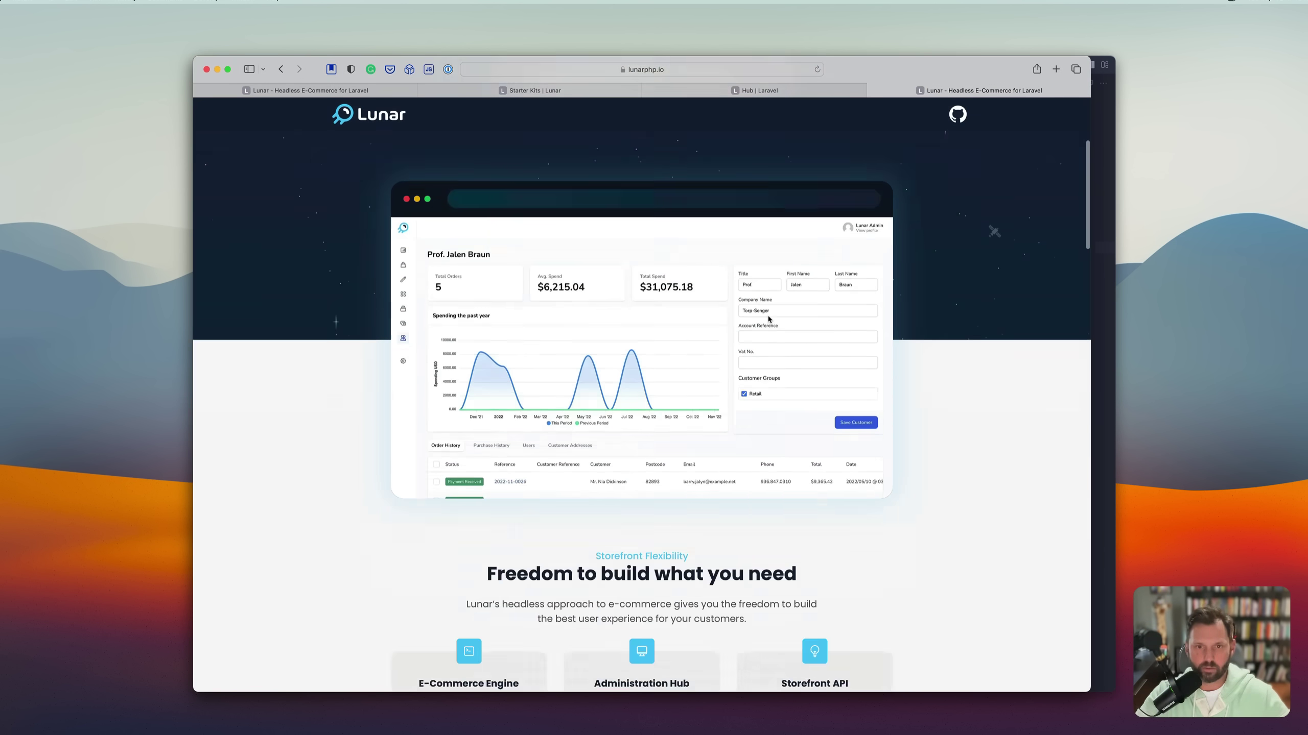
scroll(768, 318, "down", 20)
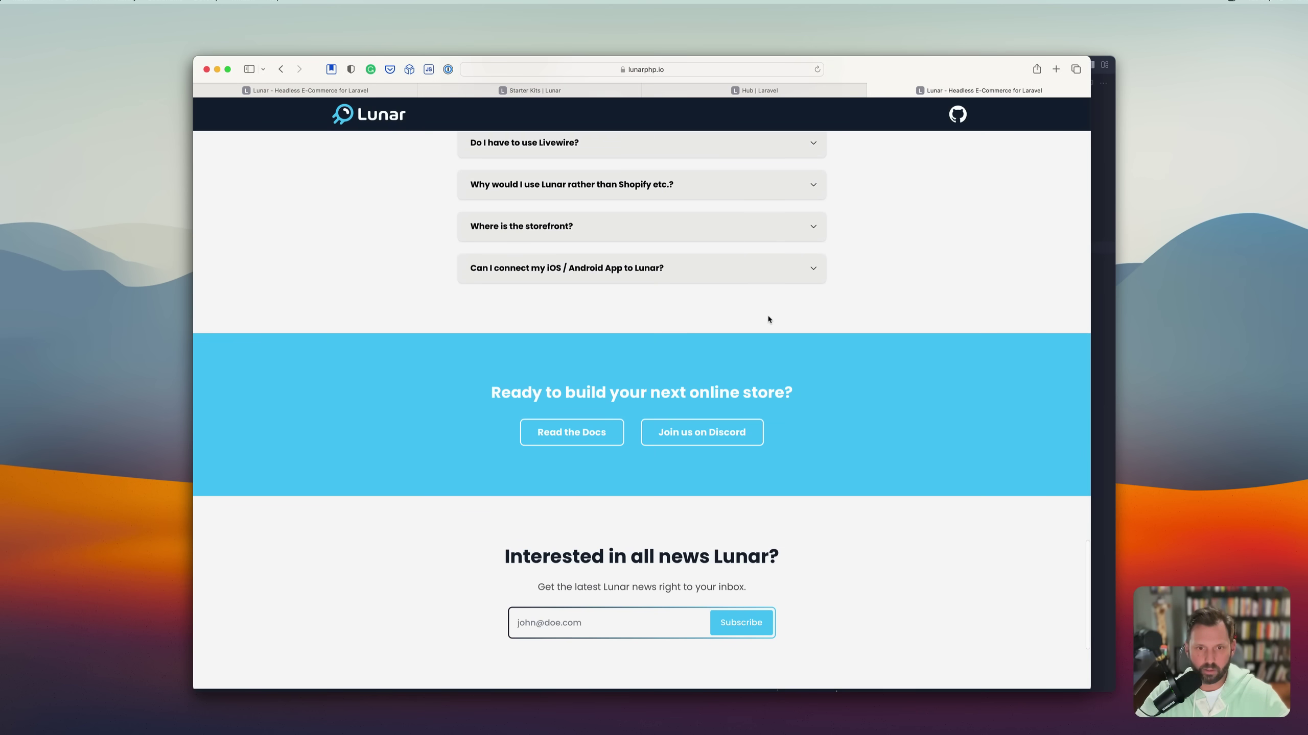
scroll(769, 318, "down", 5)
left_click(638, 618, "super")
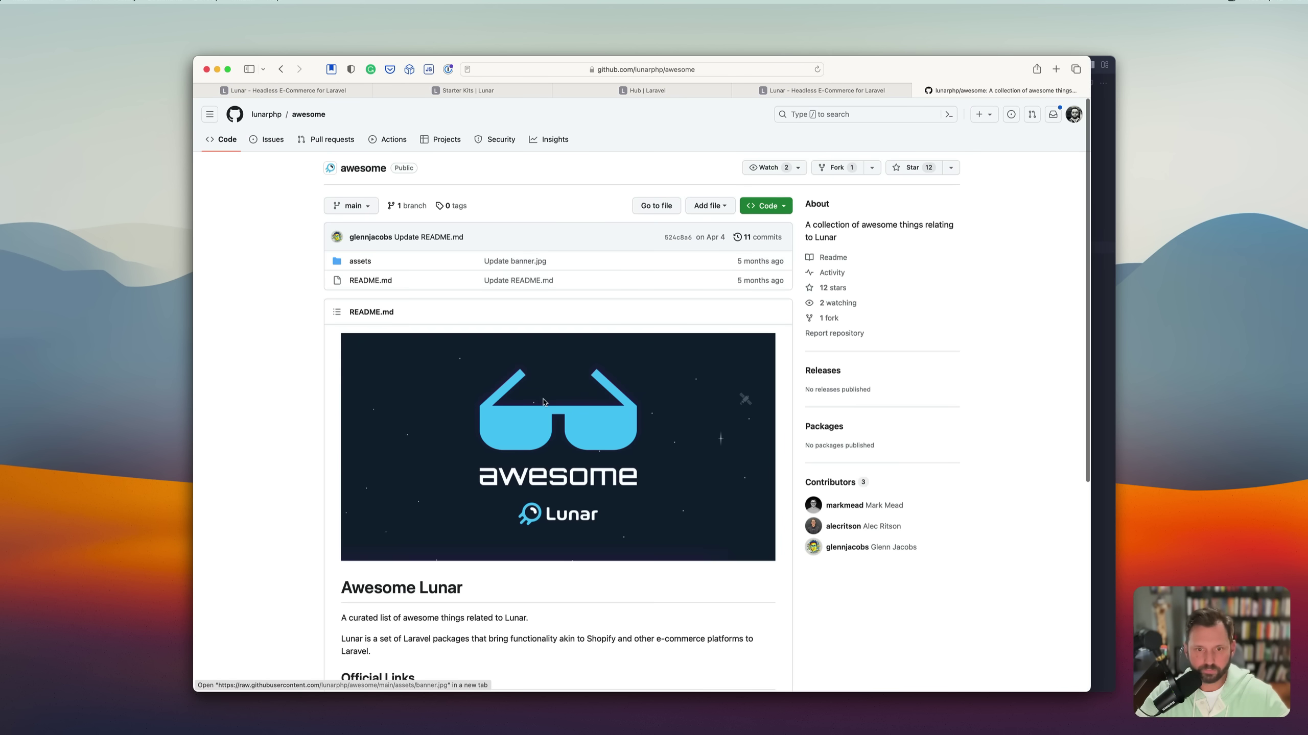
Open the lunarphp/stripe repository, read its Installation section, then return to the Hub tab.
scroll(554, 462, "down", 10)
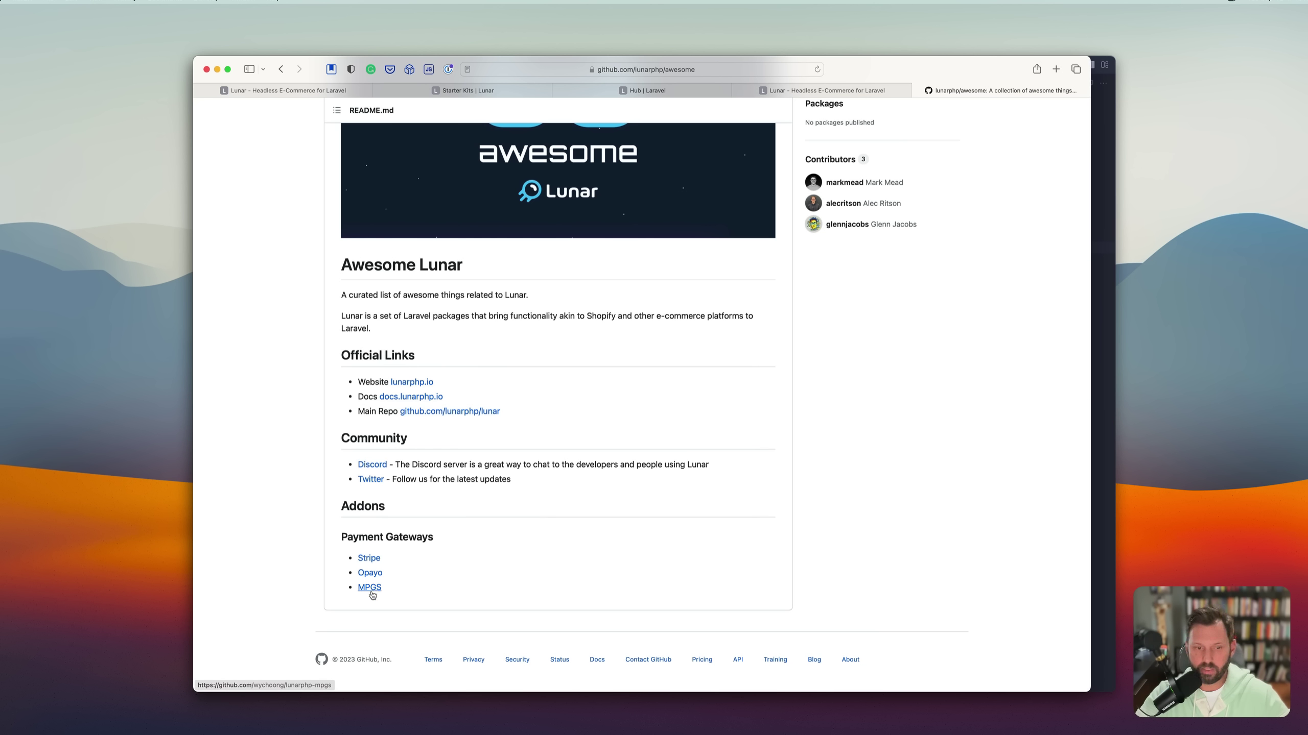
left_click(373, 558)
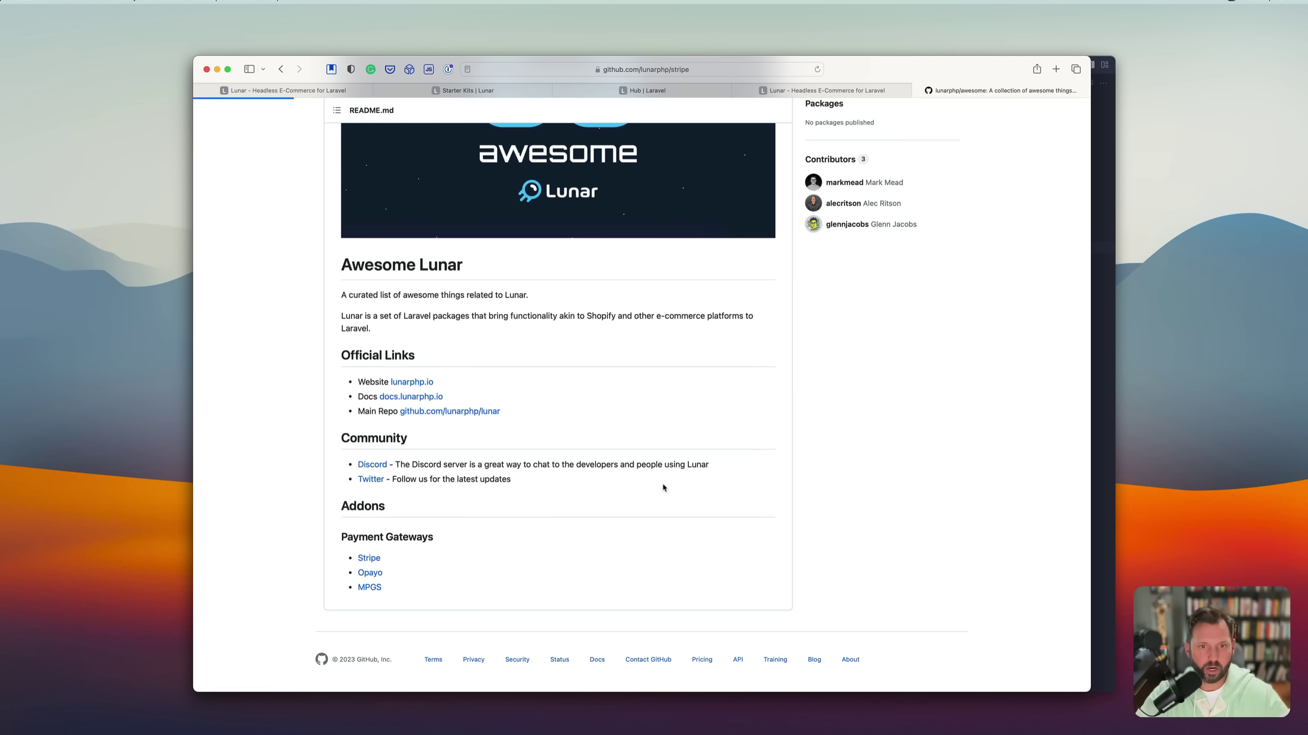
scroll(663, 488, "down", 8)
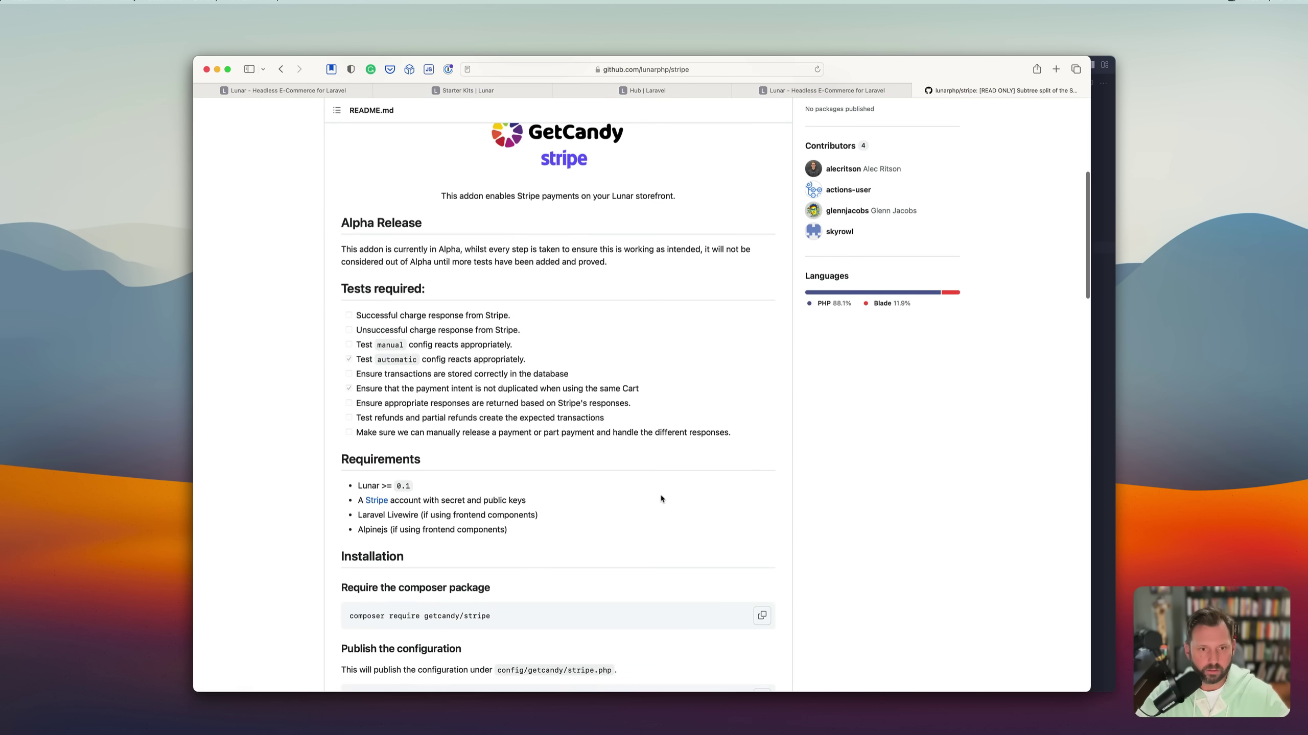
scroll(661, 498, "down", 5)
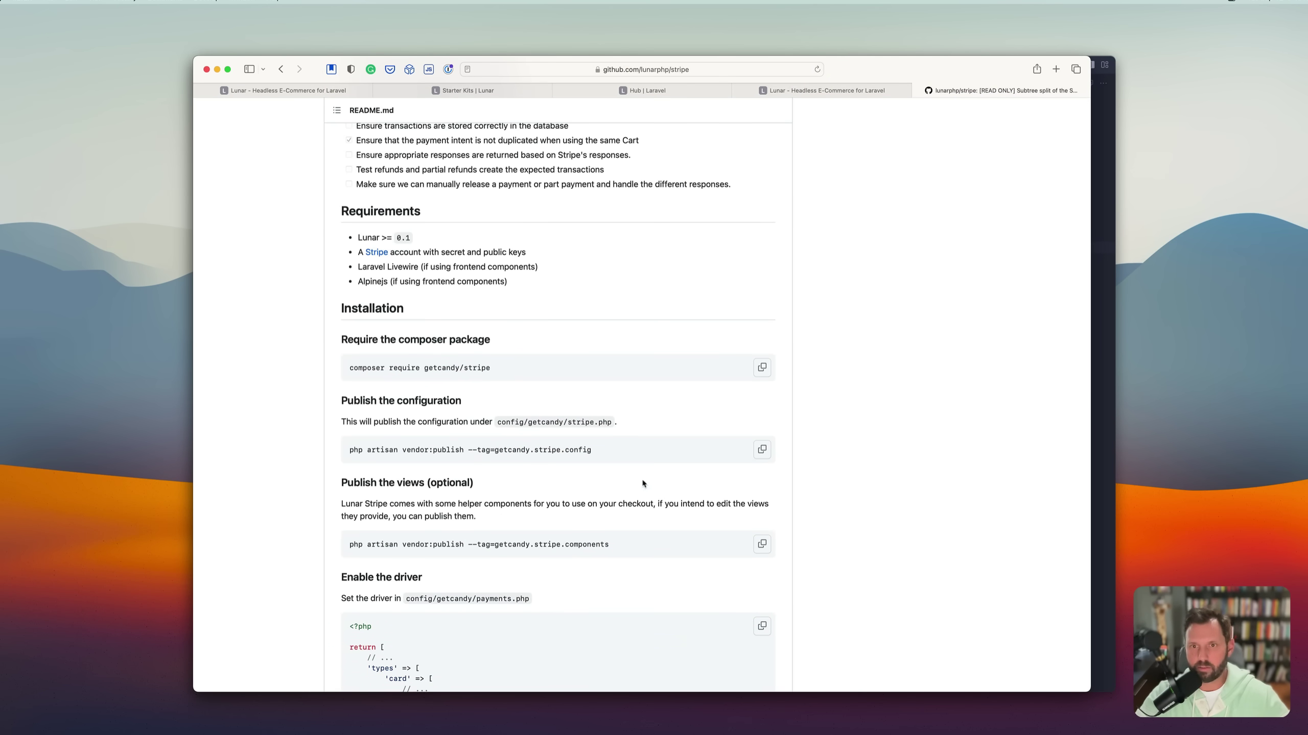
left_click(752, 91)
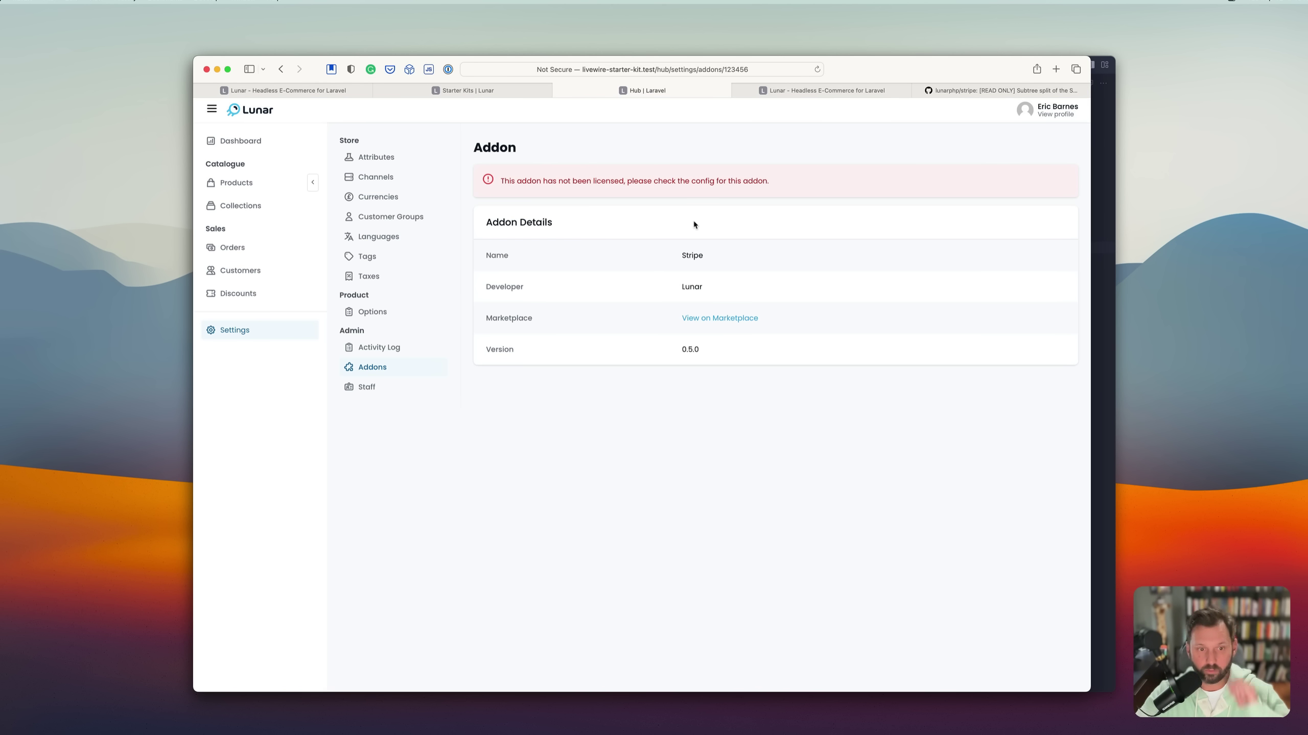
Look over the Addons, Options, Attributes and Channels settings, then switch to the lunarphp.io tab.
left_click(378, 369)
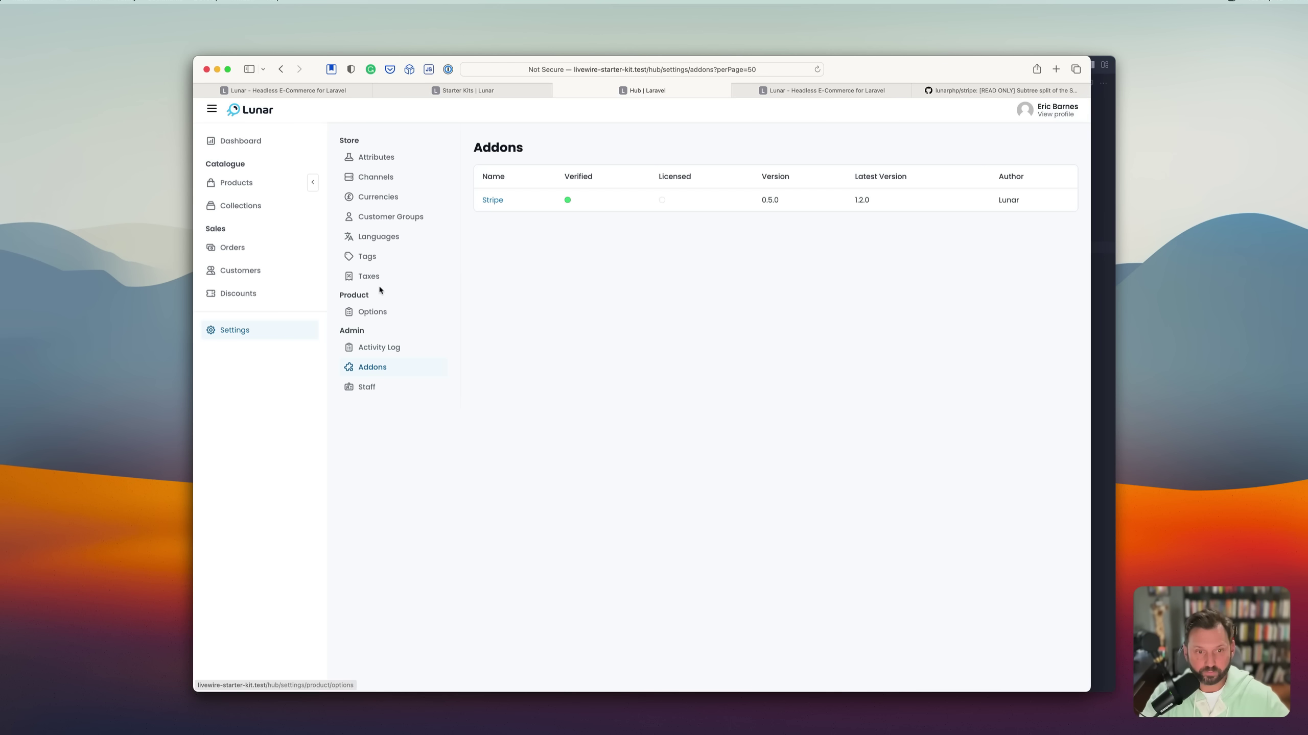
left_click(367, 312)
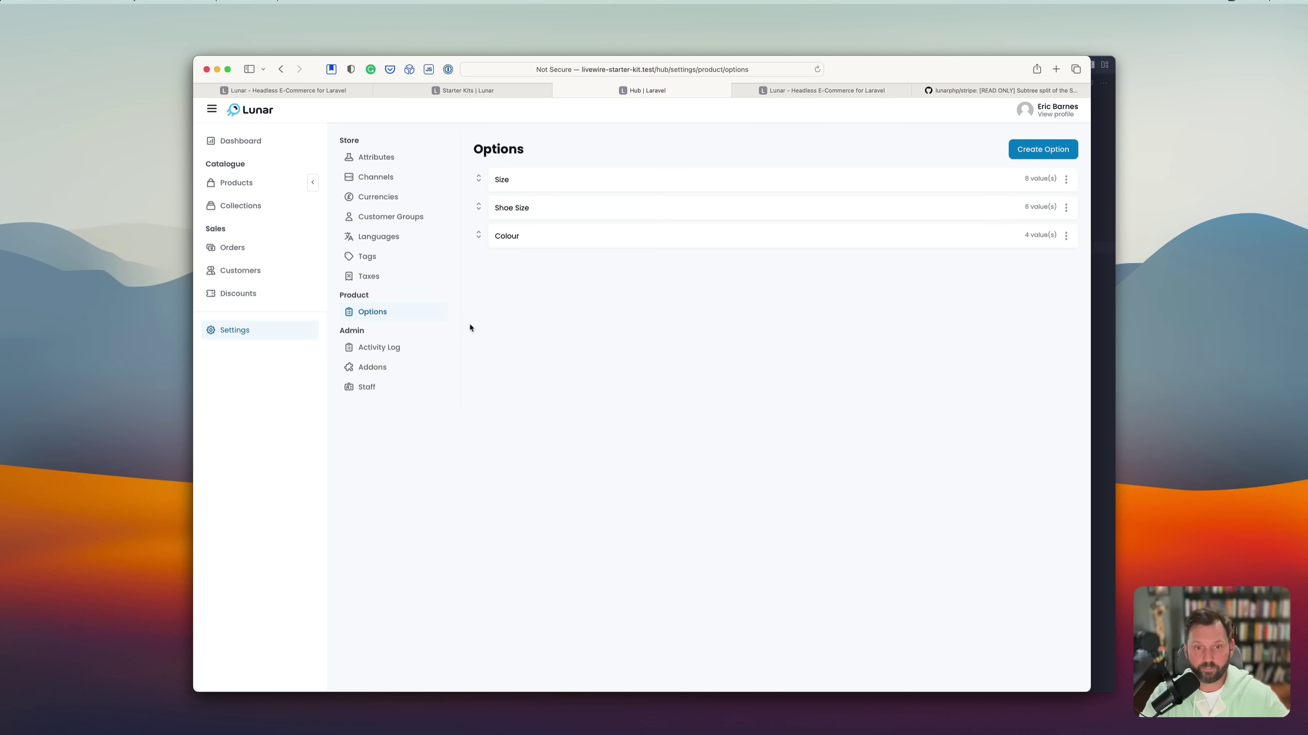
left_click(377, 157)
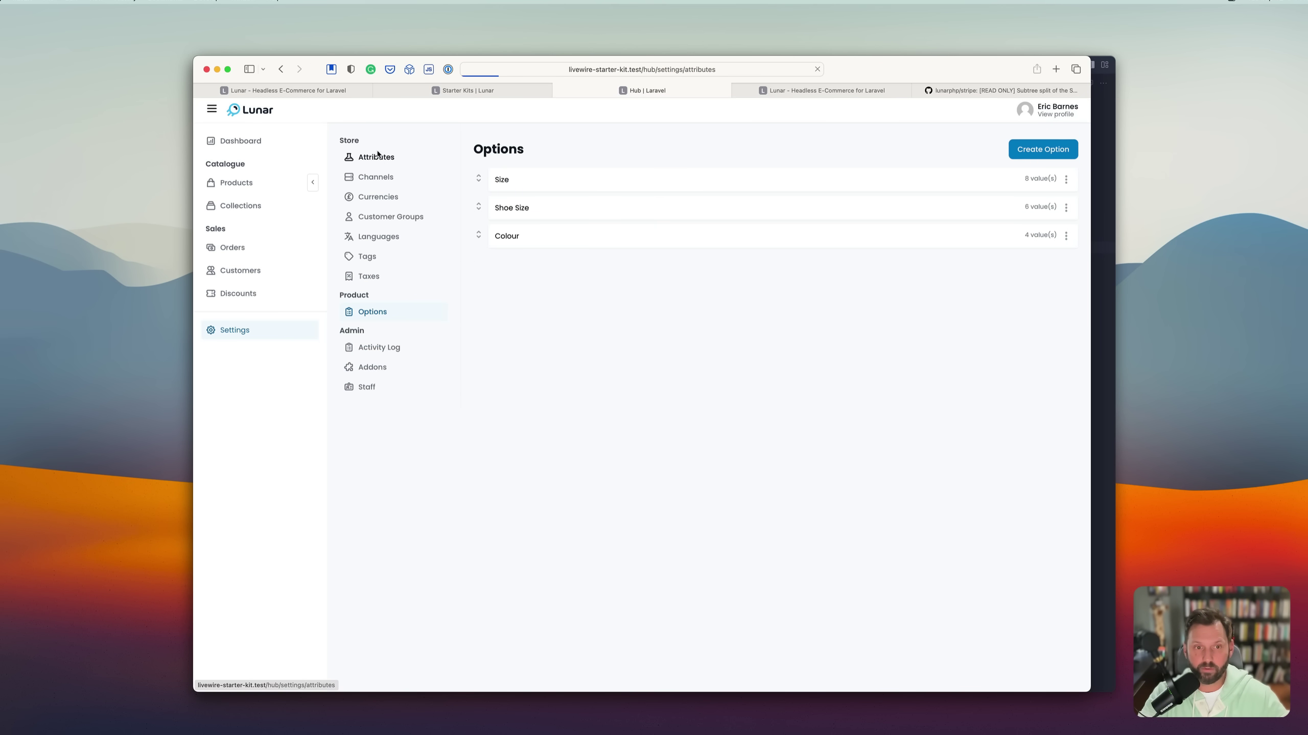
left_click(376, 178)
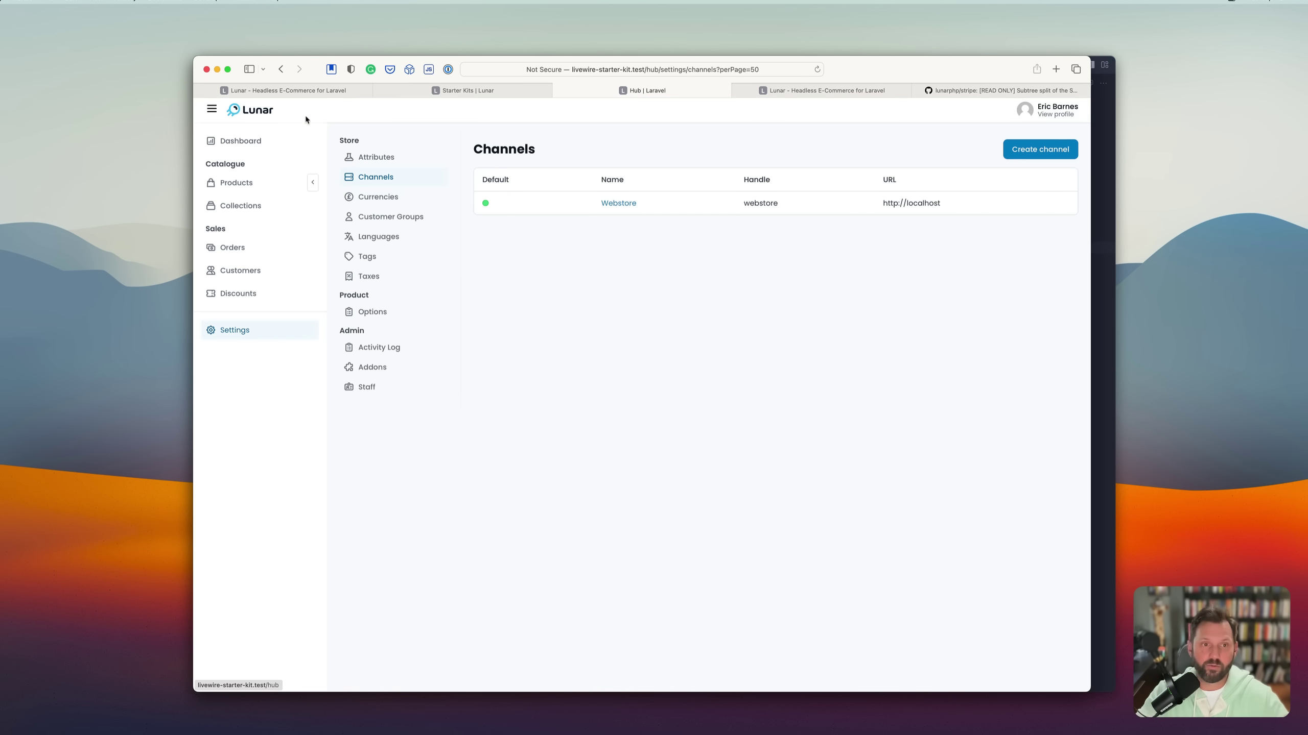
left_click(301, 91)
scroll(447, 268, "down", 1)
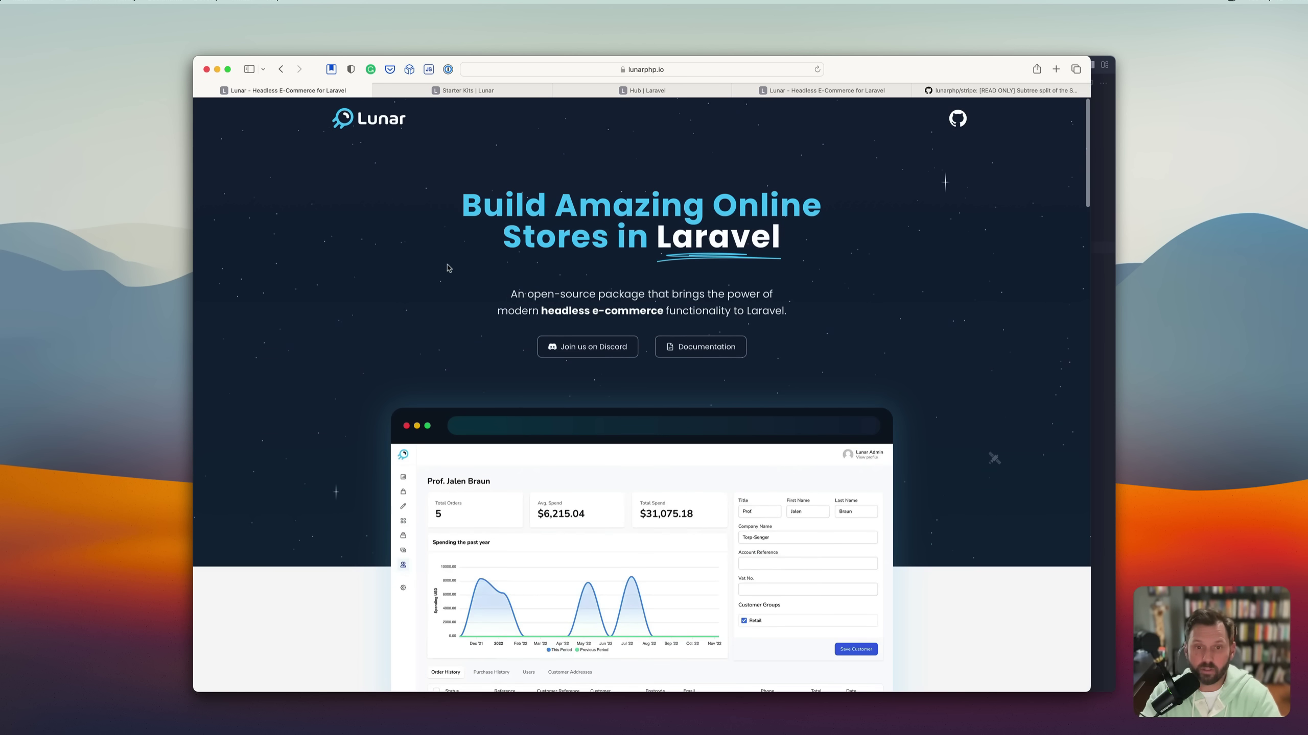